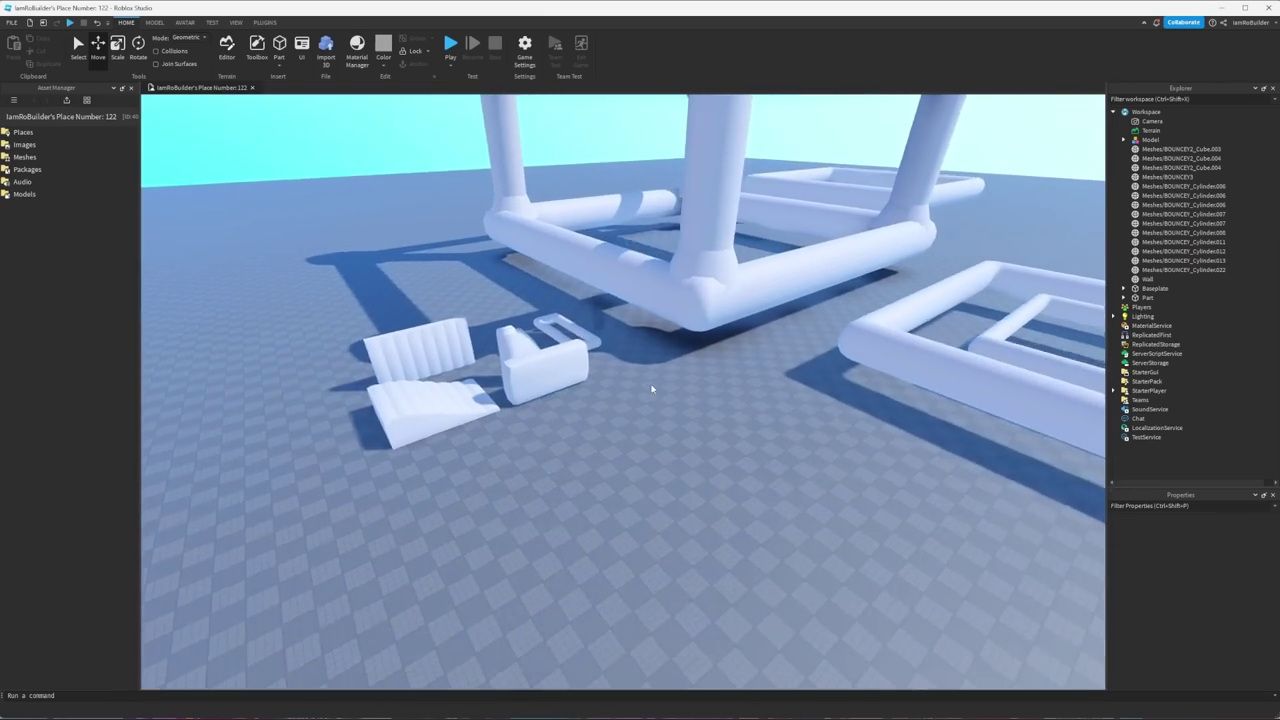
Examine the uncoloured bouncy castle, its adjoining frames and the loose mesh pieces from several angles and distances.
{"action": "key", "text": "s"}
{"action": "right_click_drag", "start_coordinate": [652, 389], "coordinate": [712, 383]}
{"action": "key", "text": "w"}
{"action": "key", "text": "w"}
{"action": "key", "text": "s"}
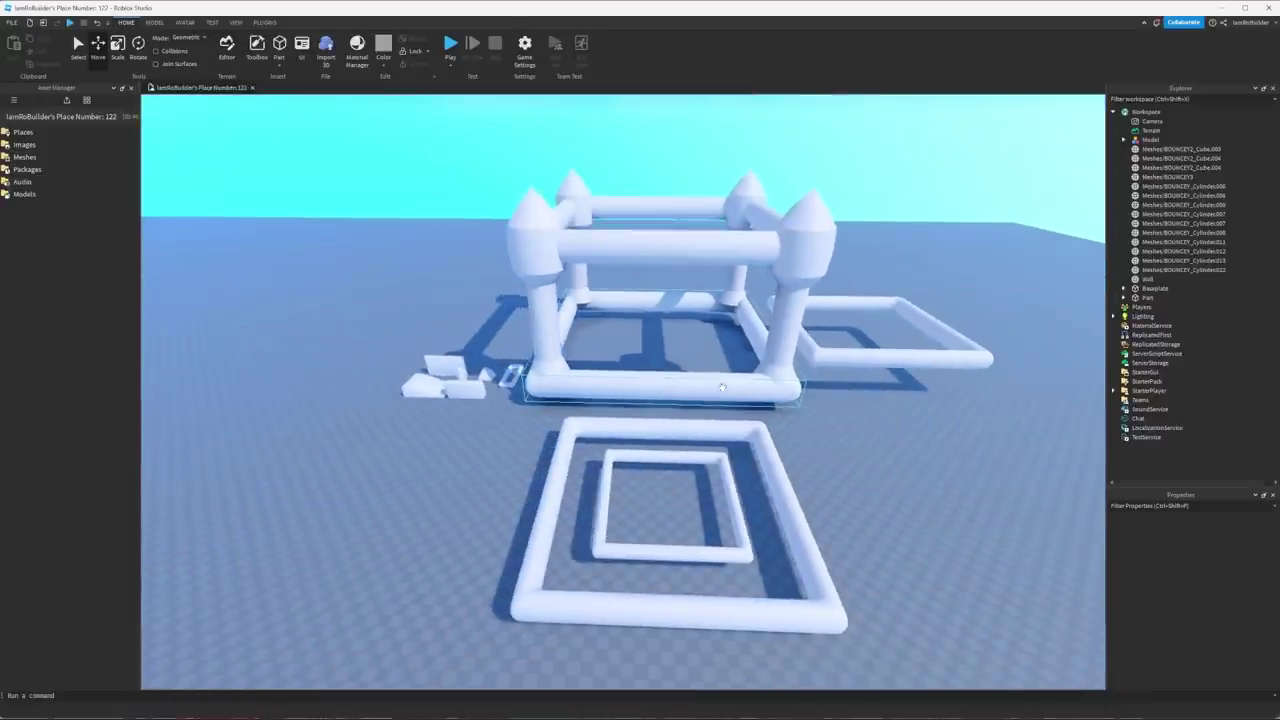
{"action": "key", "text": "a"}
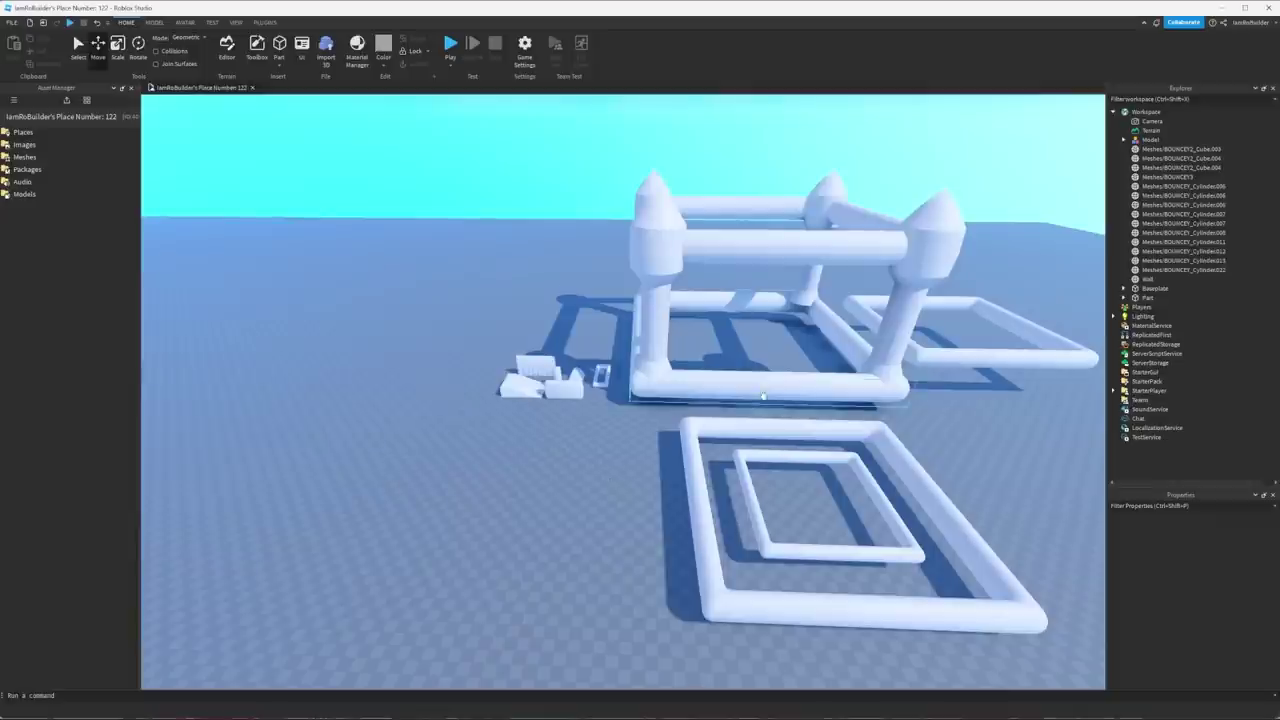
{"action": "right_click_drag", "start_coordinate": [741, 340], "coordinate": [842, 363]}
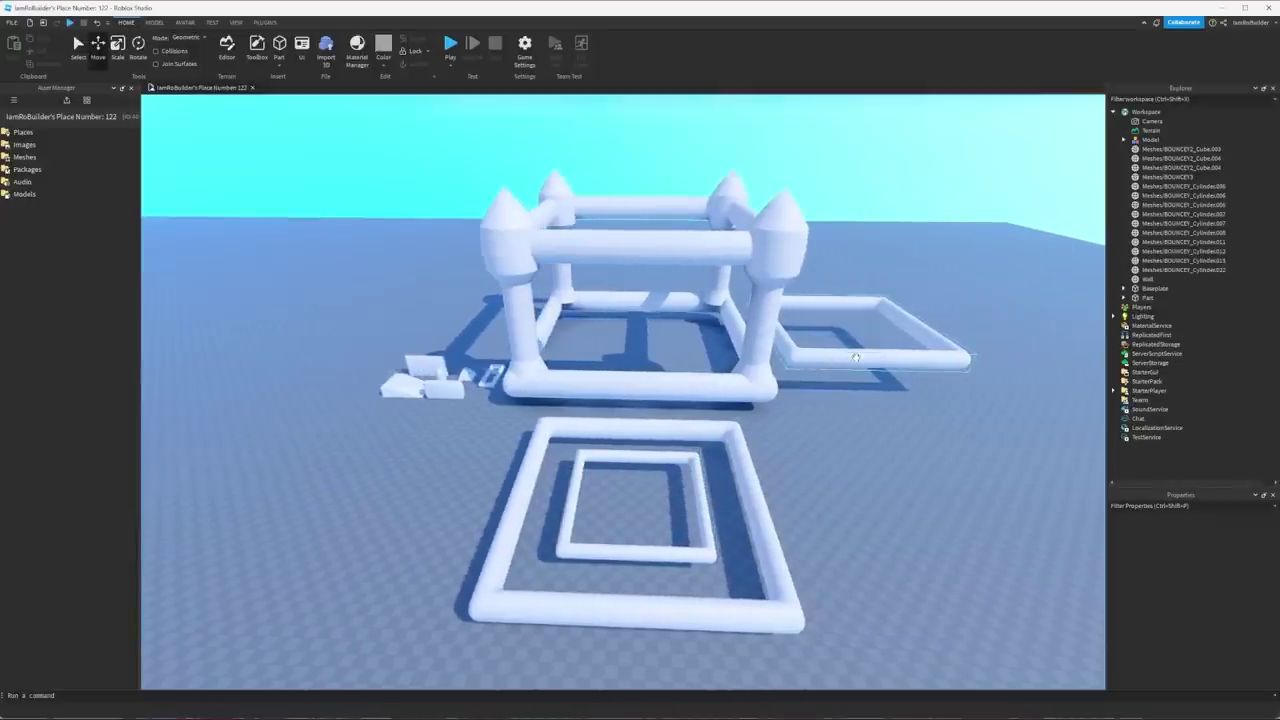
{"action": "key", "text": "a"}
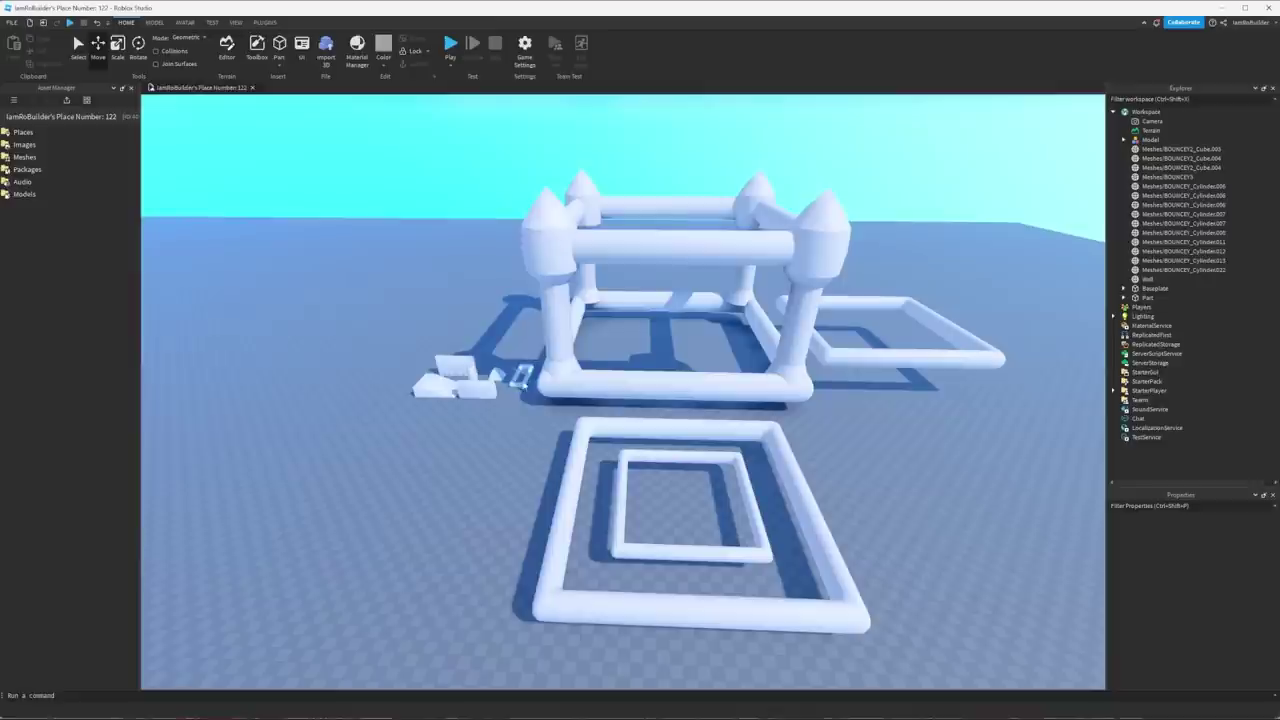
{"action": "key", "text": "d"}
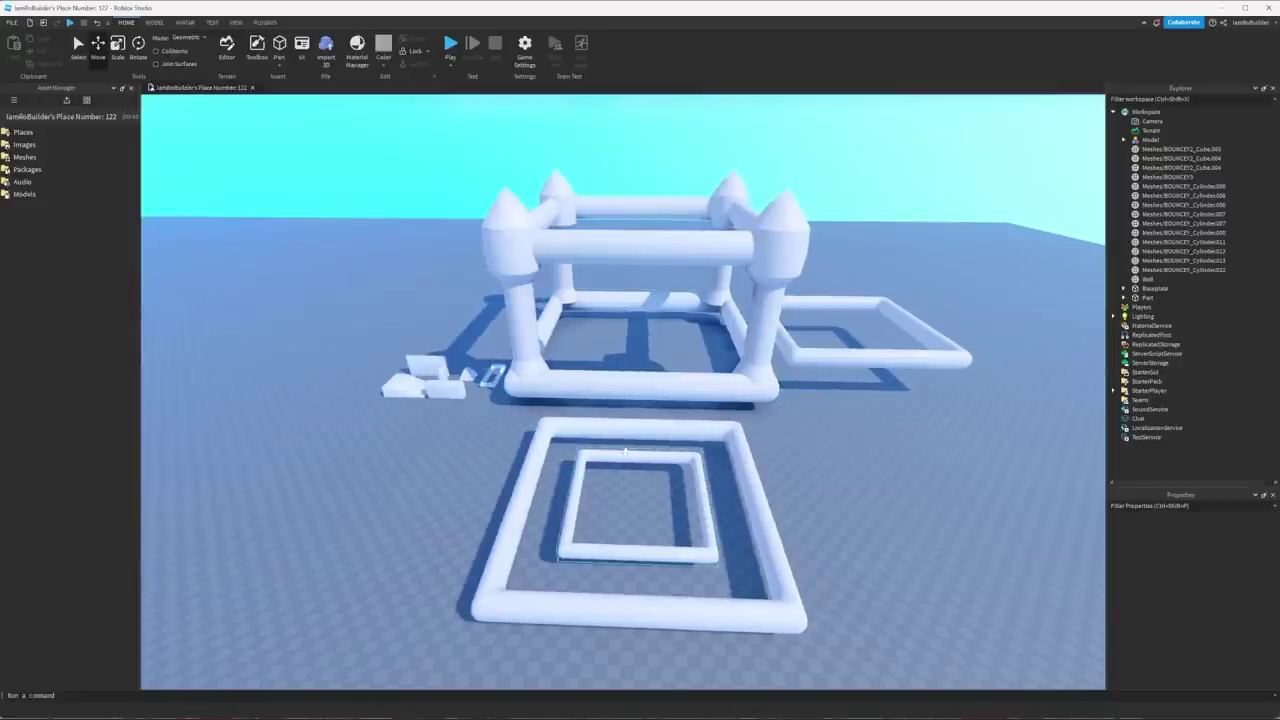
{"action": "key", "text": "a"}
{"action": "key", "text": "w"}
{"action": "right_click_drag", "start_coordinate": [694, 417], "coordinate": [689, 406]}
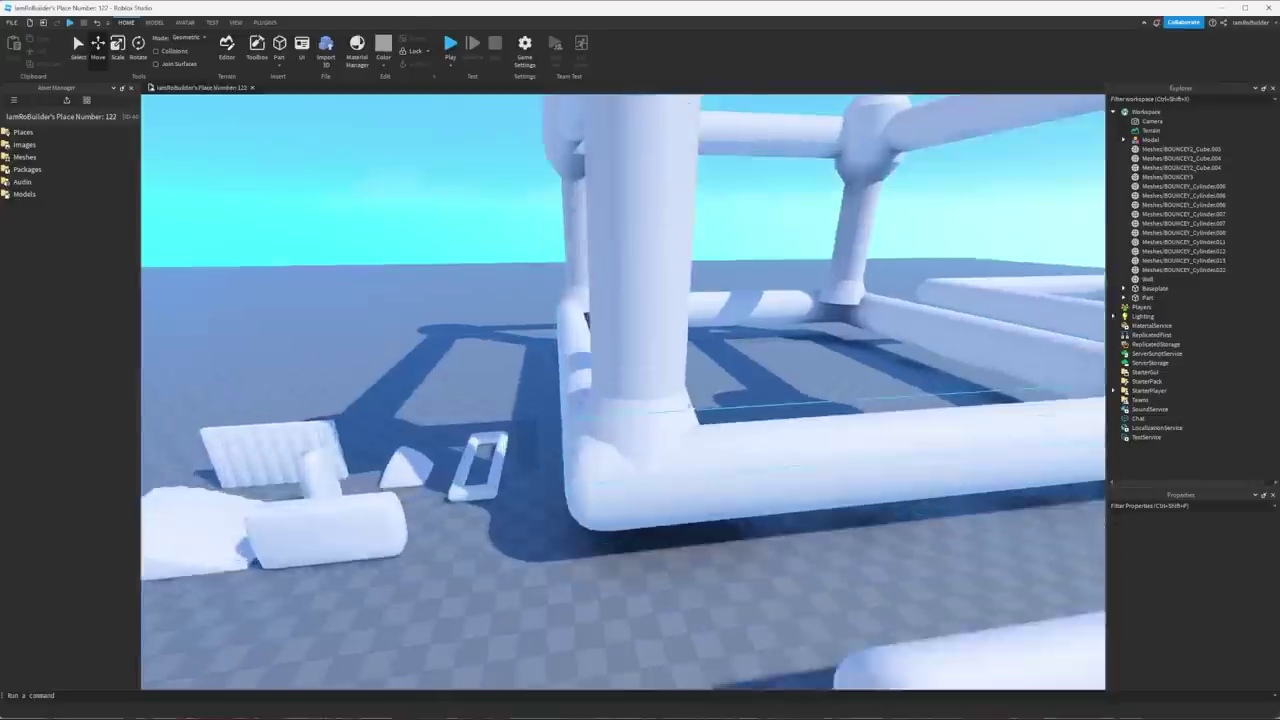
{"action": "key", "text": "s"}
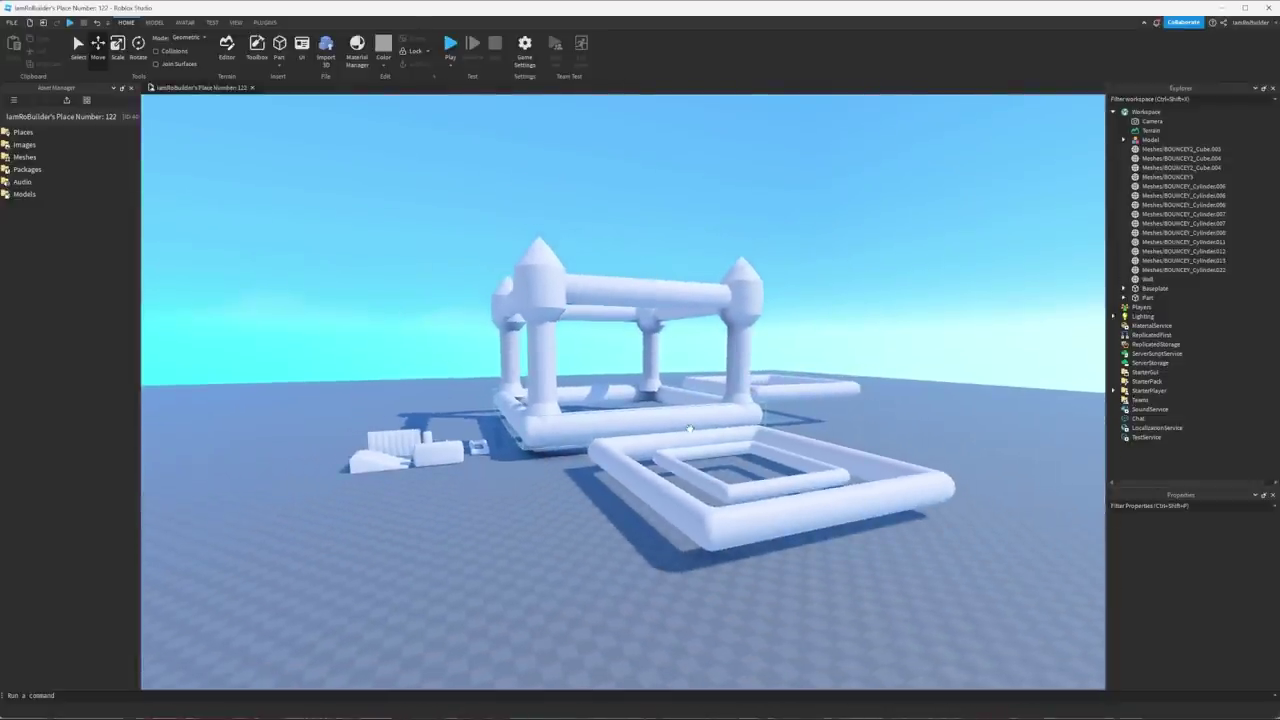
{"action": "right_click_drag", "start_coordinate": [798, 445], "coordinate": [798, 448]}
{"action": "key", "text": "w"}
{"action": "key", "text": "w"}
{"action": "key", "text": "s"}
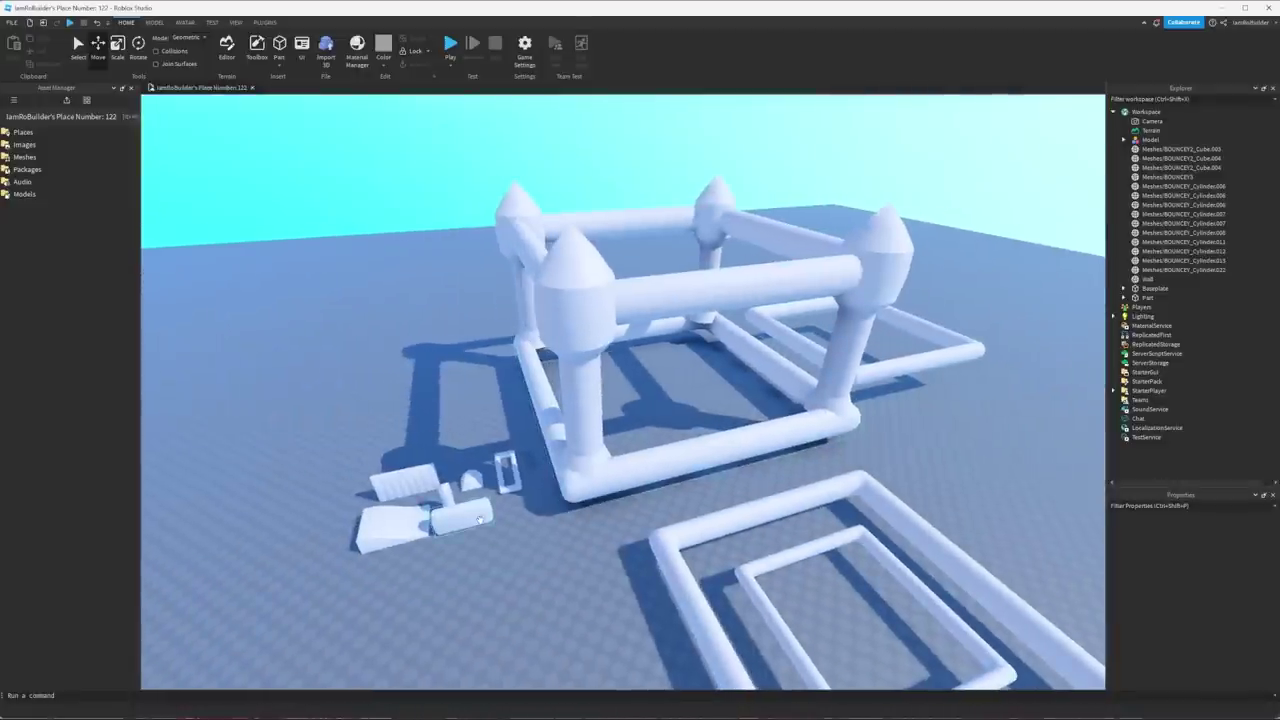
Set the BrickColor of the four cone roofs and the loose rounded block beside the castle to Bright yellow.
{"action": "left_click", "coordinate": [479, 519]}
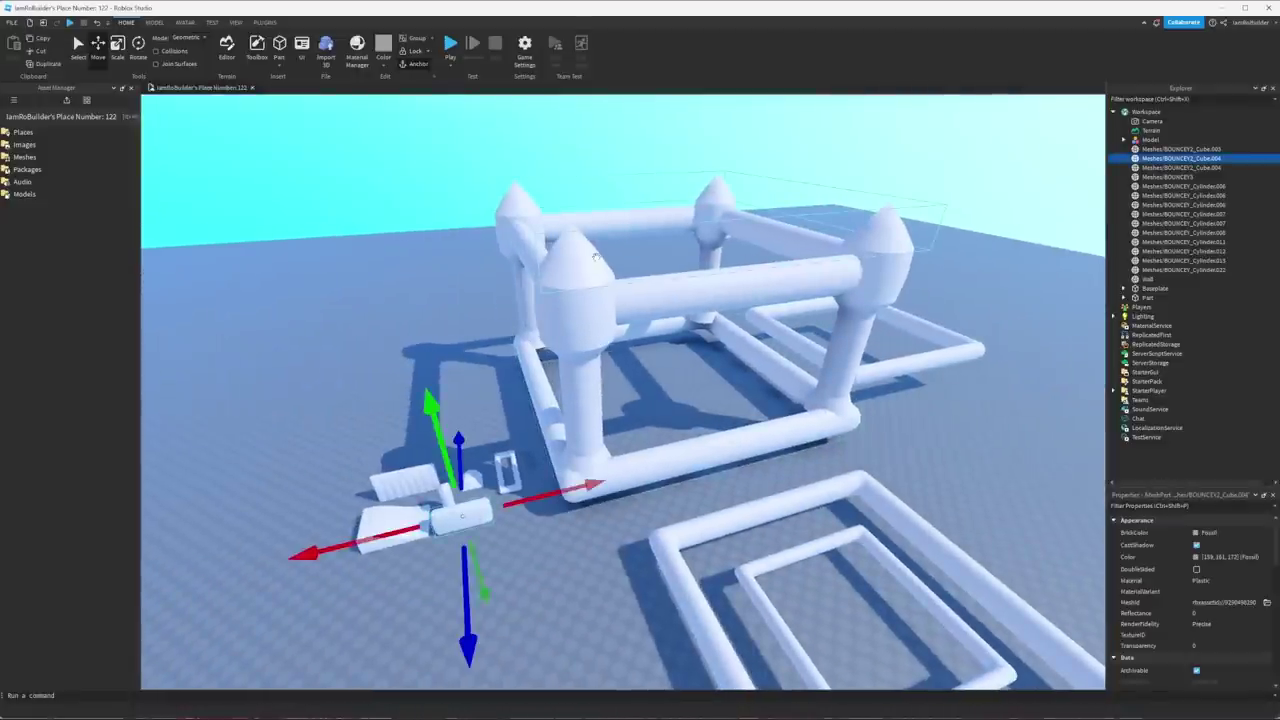
{"action": "left_click", "coordinate": [1212, 532]}
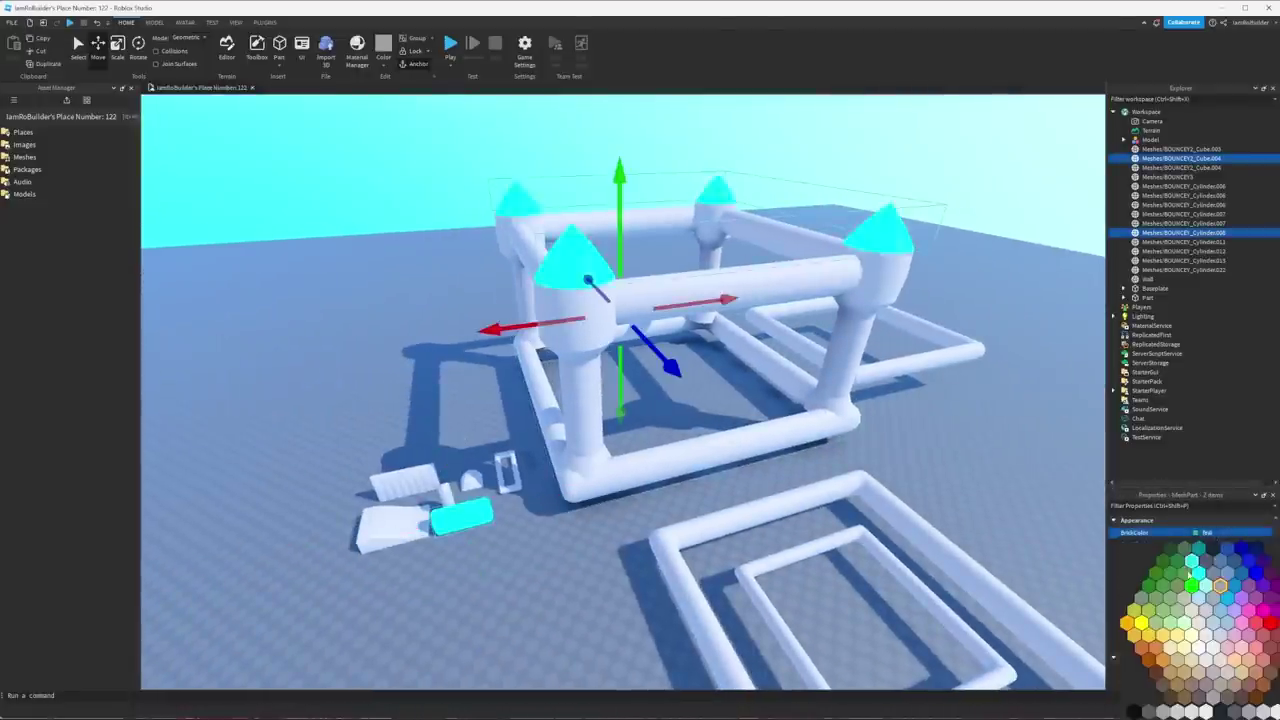
{"action": "left_click", "coordinate": [1149, 636]}
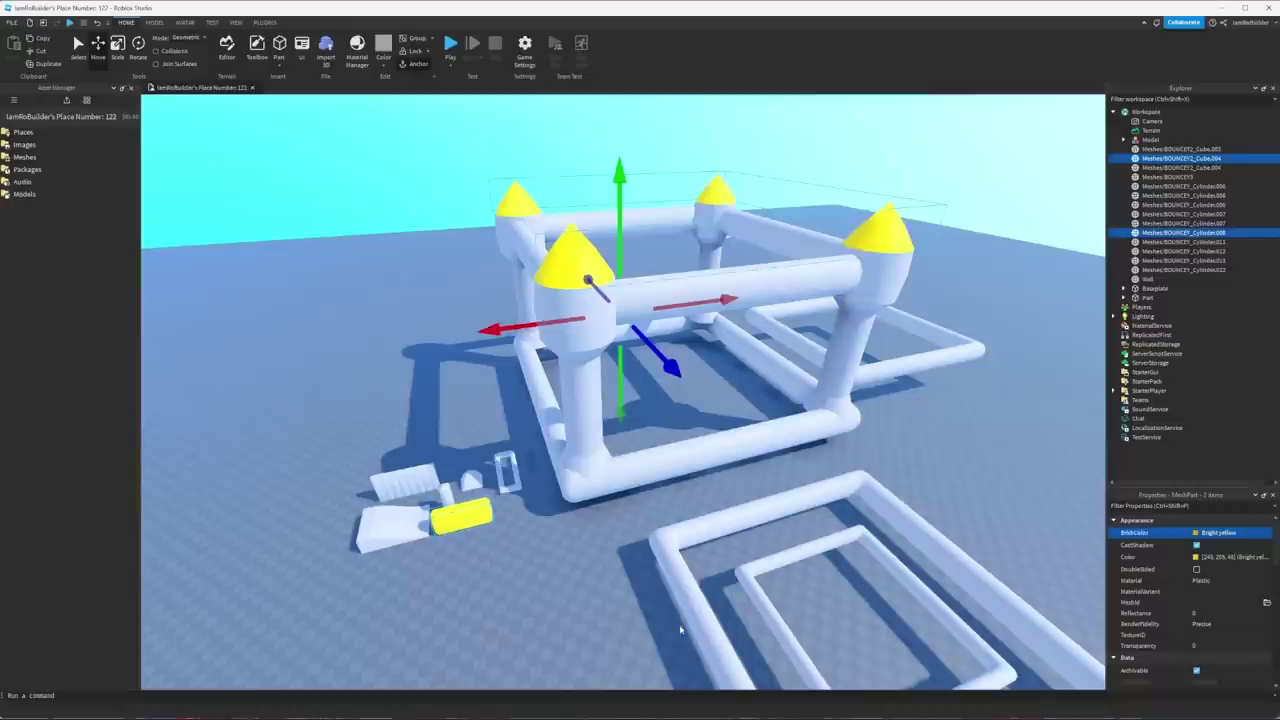
{"action": "left_click", "coordinate": [583, 580]}
Set the BrickColor of the castle's four upright pillars and their flared feet to Electric blue.
{"action": "left_click", "coordinate": [650, 421]}
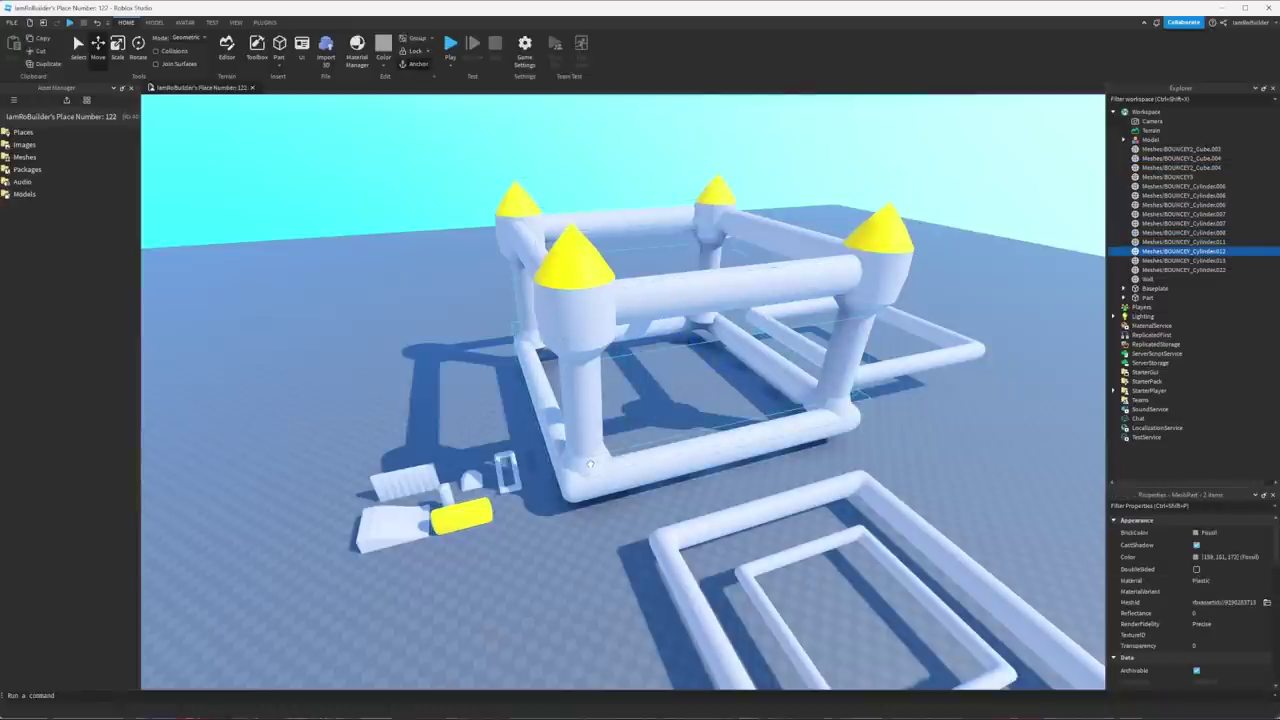
{"action": "left_click", "coordinate": [1211, 534]}
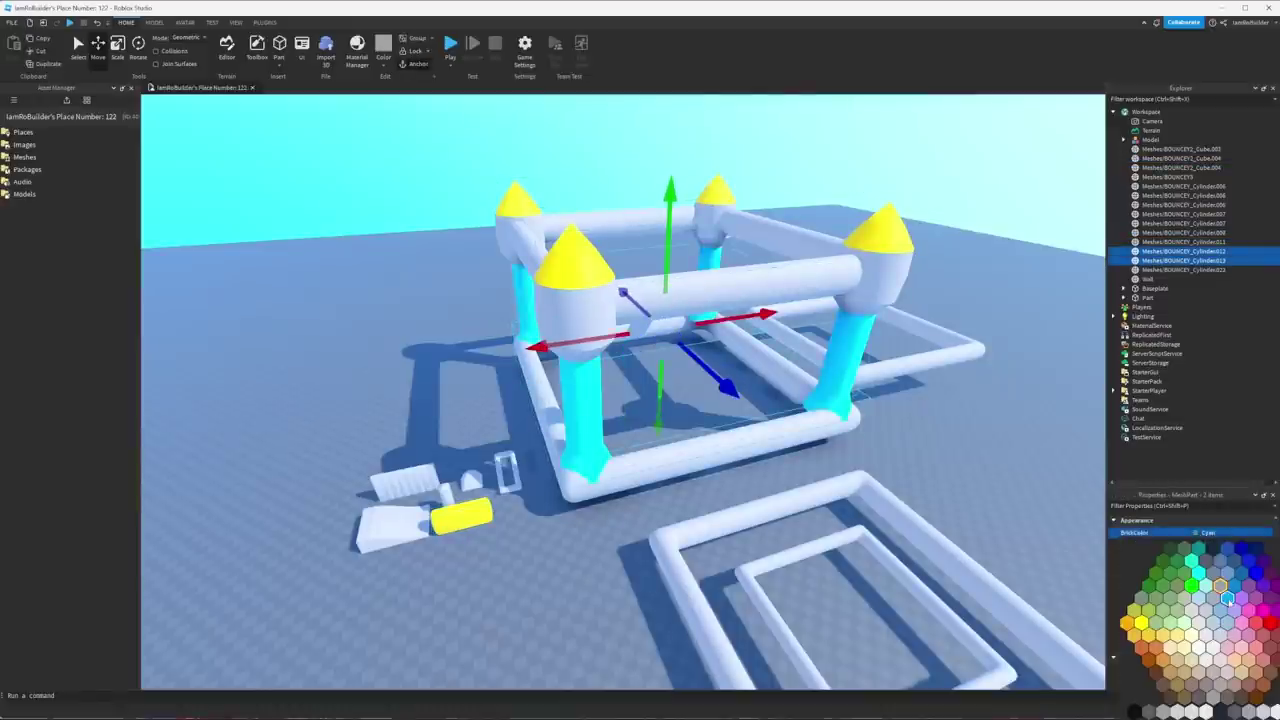
{"action": "left_click", "coordinate": [1228, 600]}
{"action": "key", "text": "w"}
{"action": "right_click_drag", "start_coordinate": [840, 508], "coordinate": [838, 504]}
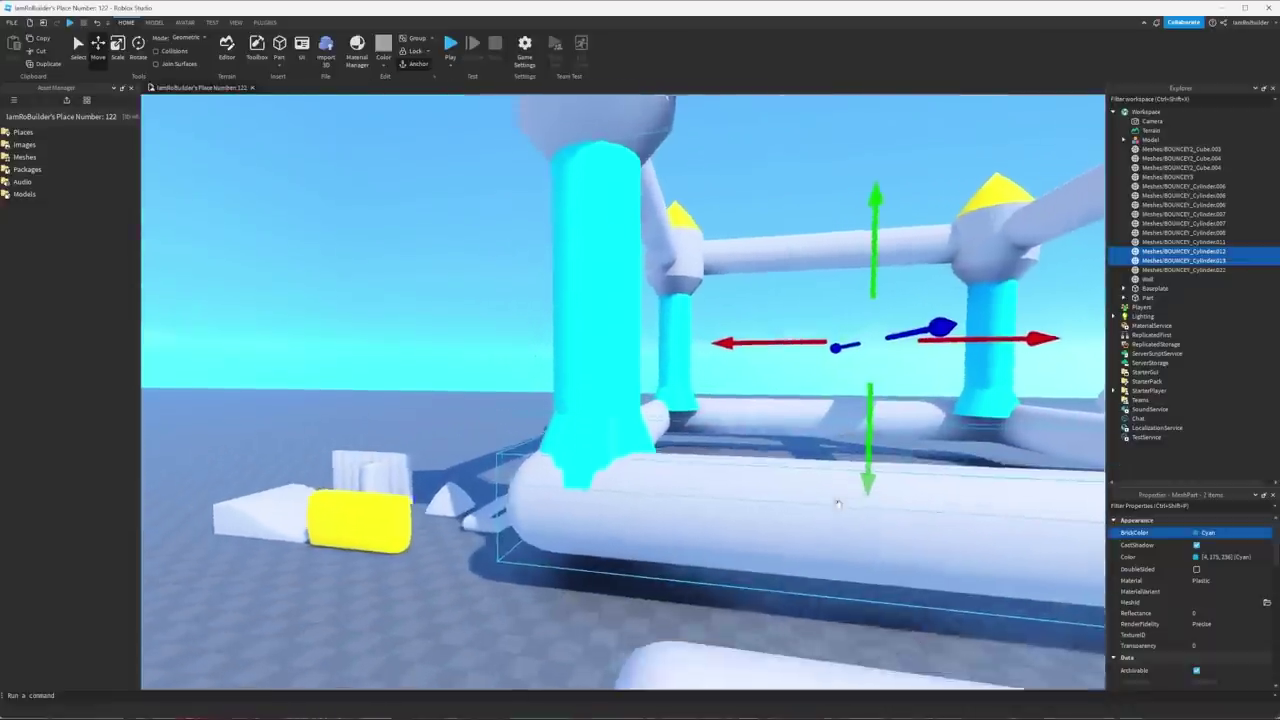
{"action": "scroll", "coordinate": [838, 505], "scroll_direction": "up", "scroll_amount": 2}
{"action": "left_click", "coordinate": [1211, 533]}
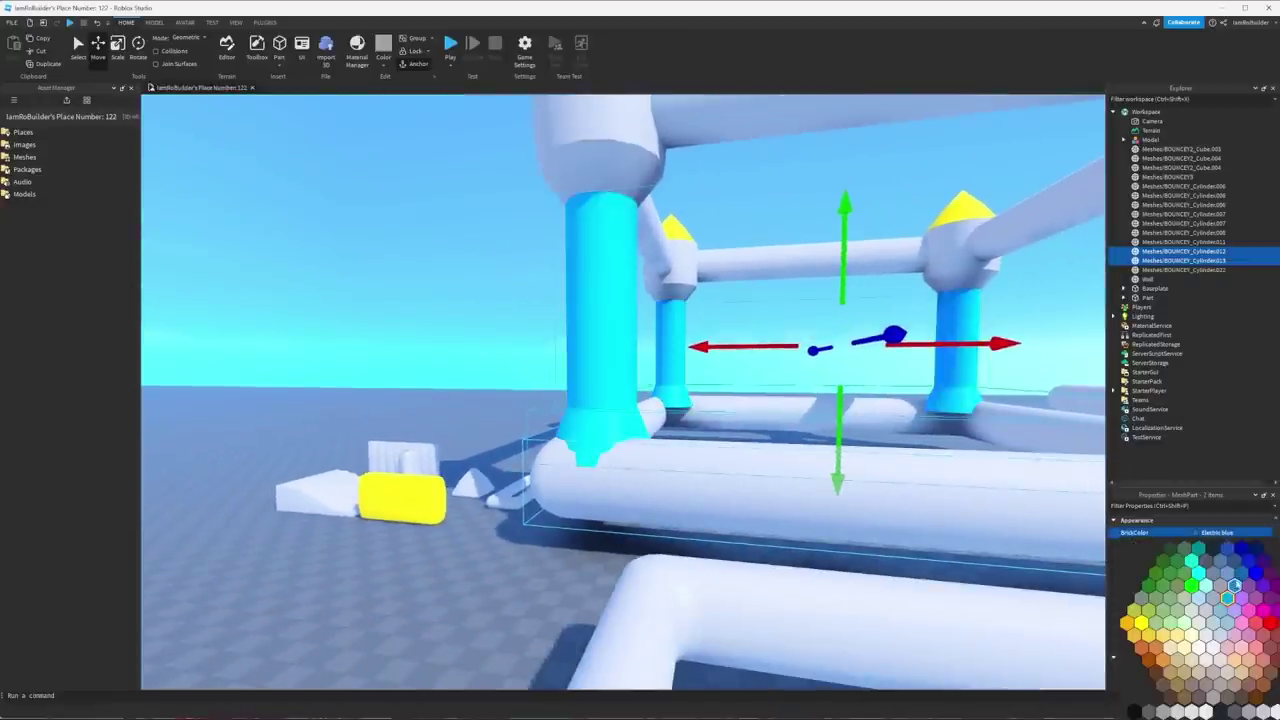
{"action": "left_click", "coordinate": [1235, 585]}
{"action": "left_click", "coordinate": [420, 299]}
Set the BrickColor of the castle's upper crossbars and its bottom frame to Persimmon.
{"action": "right_click_drag", "start_coordinate": [537, 400], "coordinate": [560, 430]}
{"action": "scroll", "coordinate": [570, 440], "scroll_direction": "down", "scroll_amount": 4}
{"action": "left_click", "coordinate": [586, 452]}
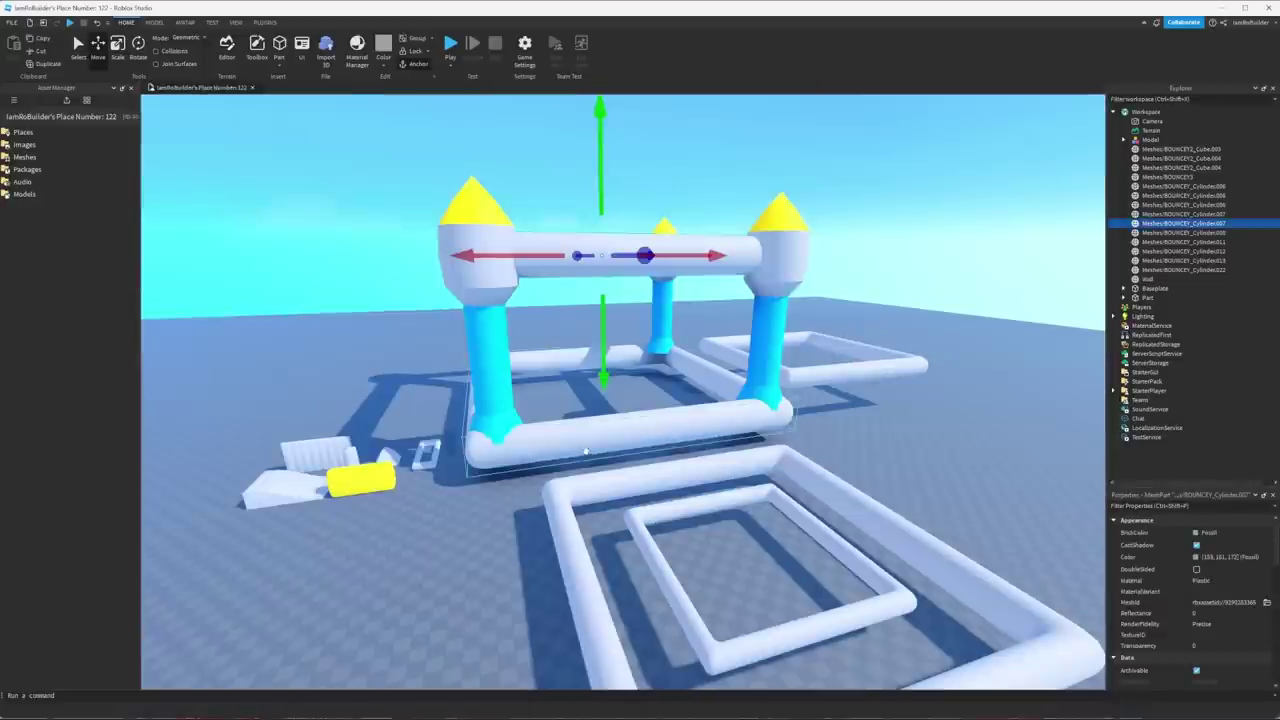
{"action": "left_click", "coordinate": [1219, 532]}
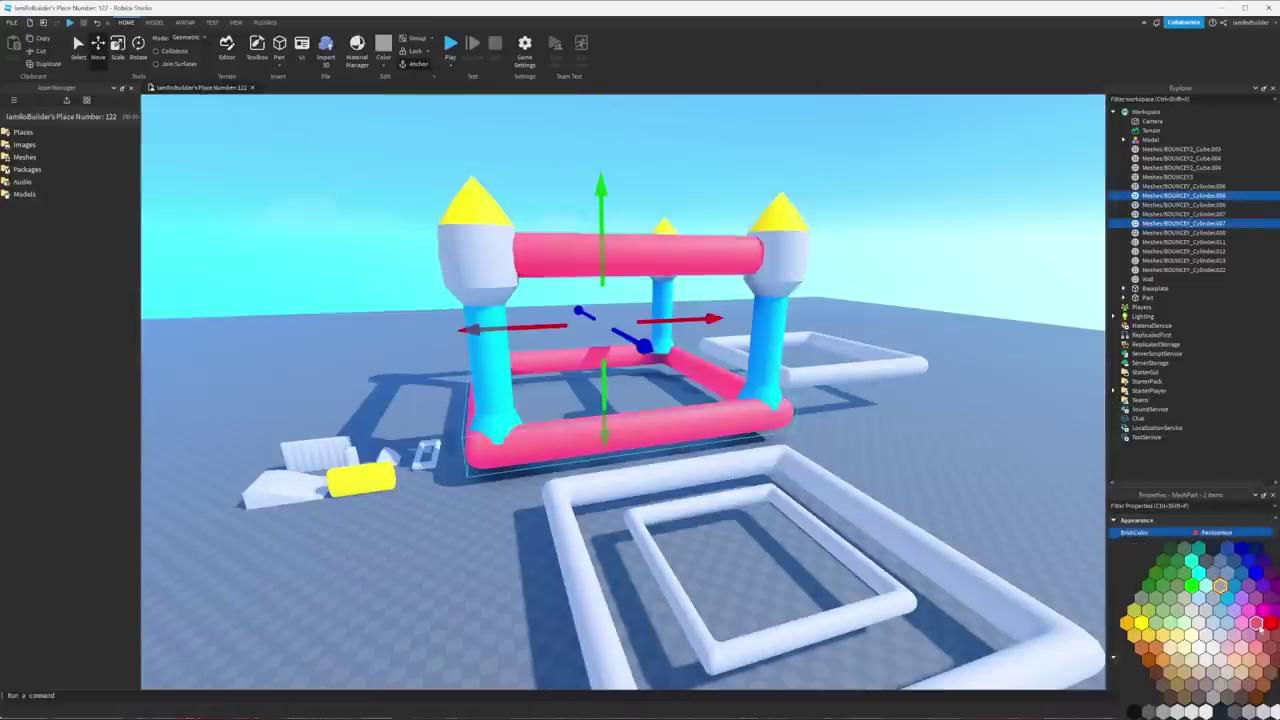
{"action": "left_click", "coordinate": [1257, 624]}
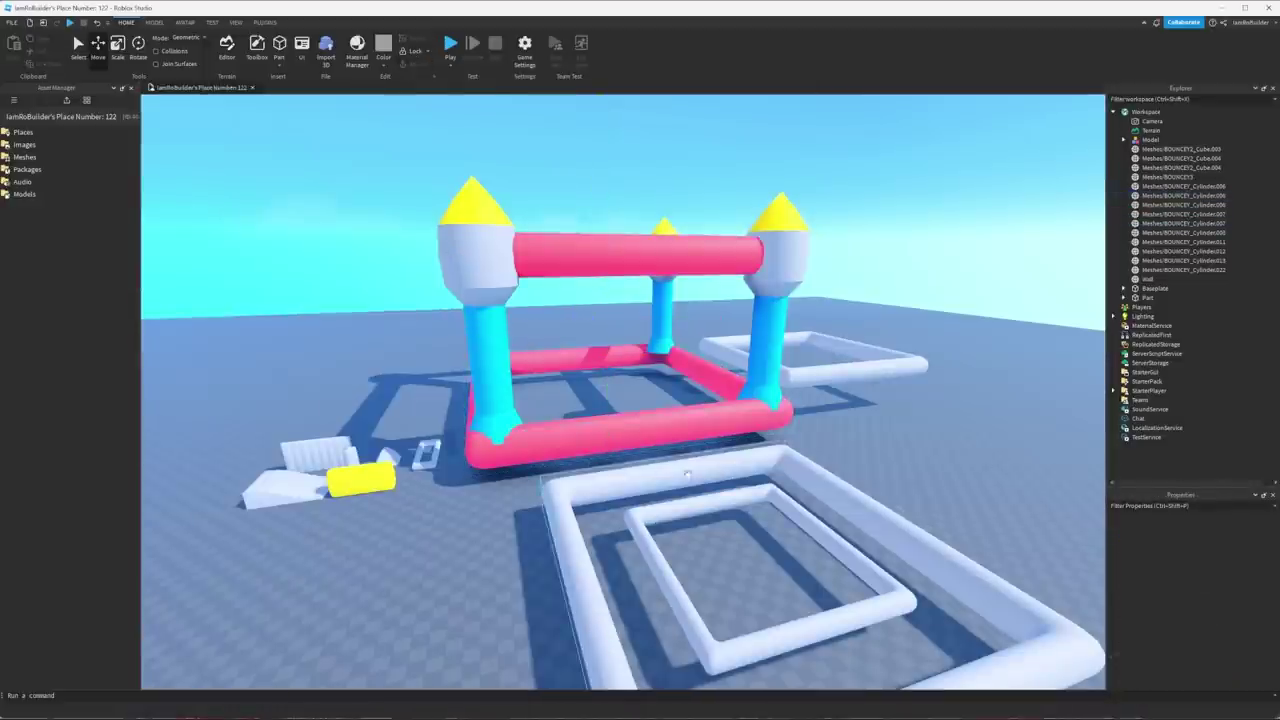
Move the ribbed wall panel onto open ground, and place a flat-lying duplicate inside the castle's bottom frame.
{"action": "left_click_drag", "start_coordinate": [310, 440], "coordinate": [365, 577]}
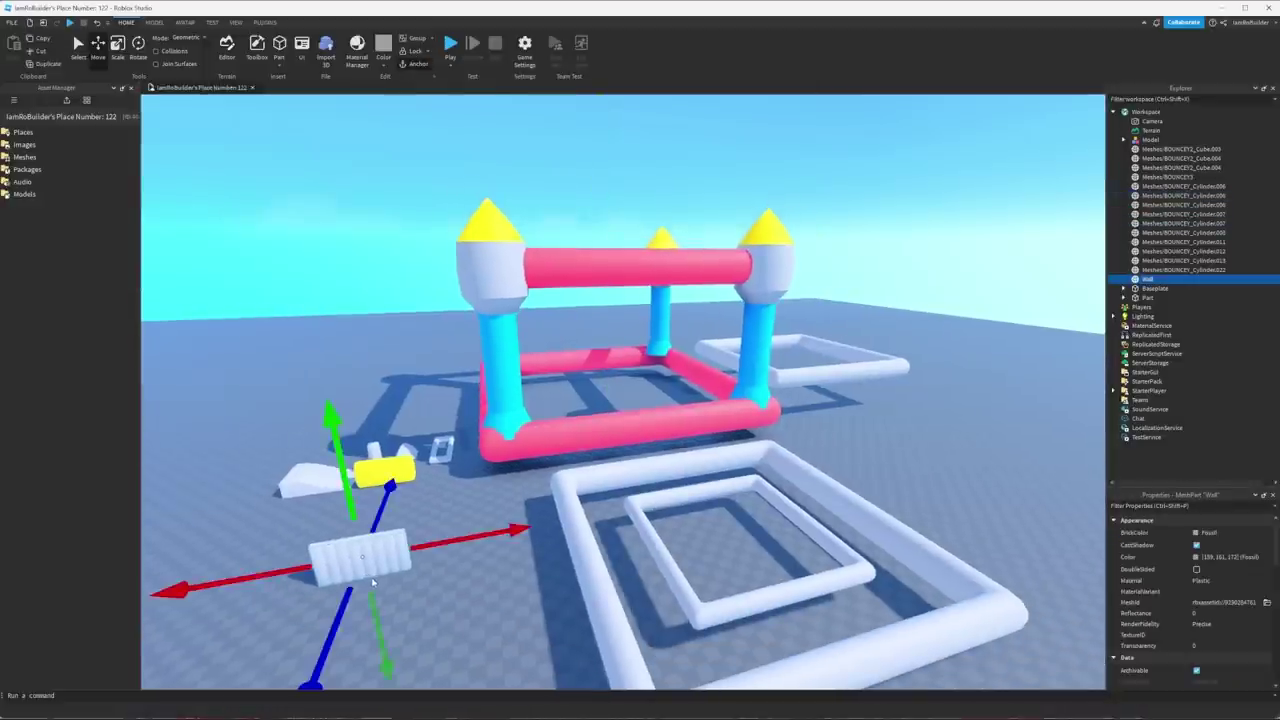
{"action": "left_click_drag", "start_coordinate": [473, 589], "coordinate": [463, 632]}
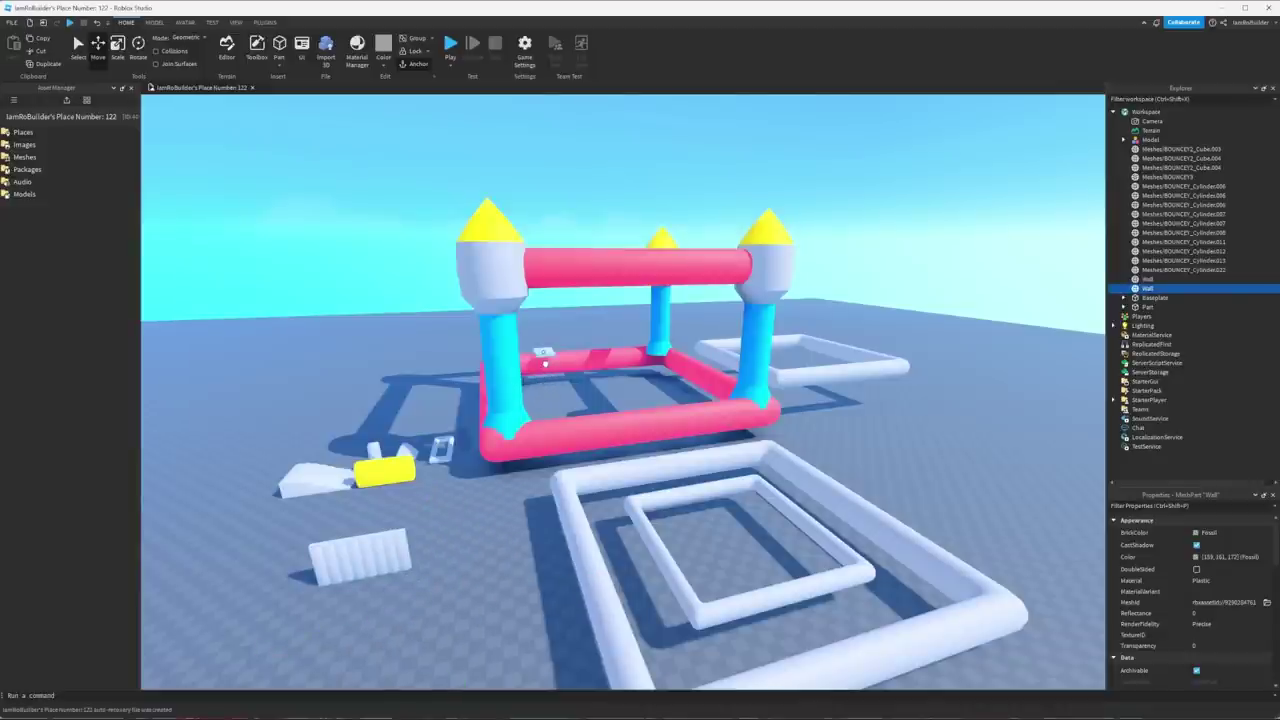
{"action": "scroll", "coordinate": [549, 338], "scroll_direction": "up", "scroll_amount": 5}
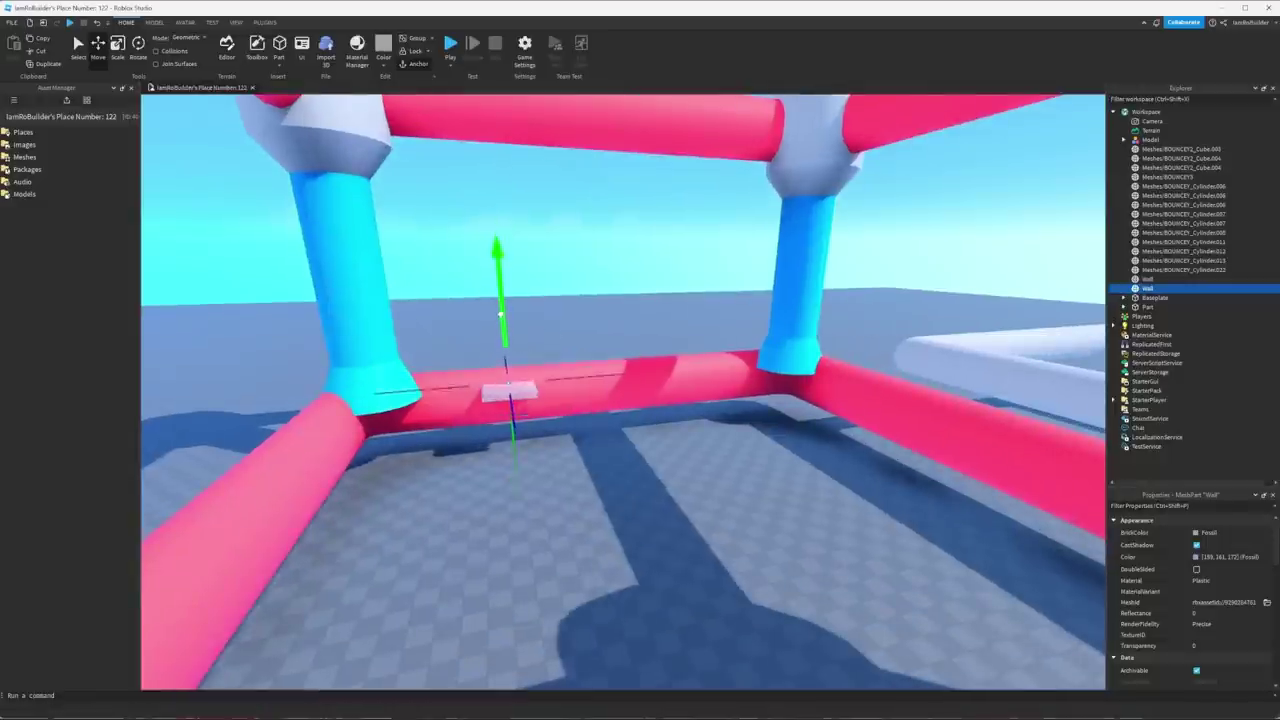
{"action": "left_click_drag", "start_coordinate": [500, 315], "coordinate": [502, 338]}
{"action": "right_click_drag", "start_coordinate": [502, 338], "coordinate": [459, 291]}
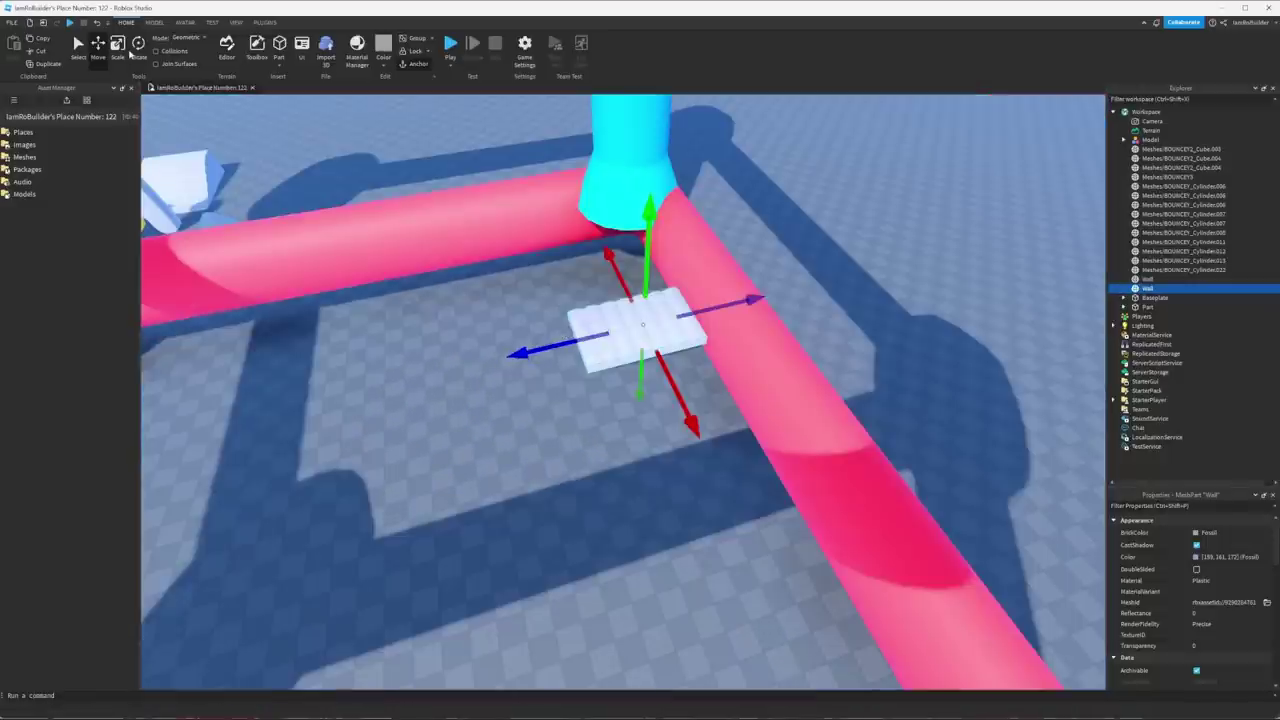
Scale the duplicated panel in length and width until it fills the castle's bottom frame as a floor.
{"action": "left_click_drag", "start_coordinate": [547, 347], "coordinate": [315, 332]}
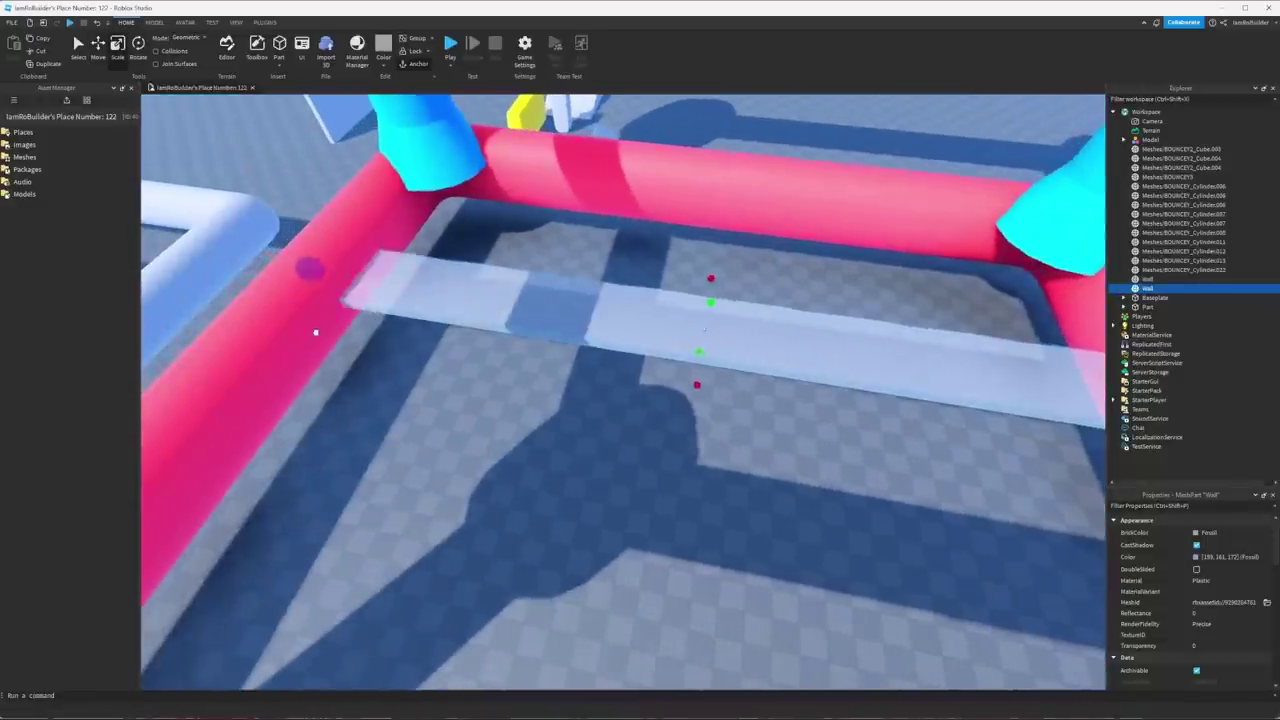
{"action": "right_click_drag", "start_coordinate": [315, 332], "coordinate": [525, 395]}
{"action": "left_click_drag", "start_coordinate": [530, 398], "coordinate": [853, 450], "text": "ctrl"}
{"action": "scroll", "coordinate": [674, 408], "scroll_direction": "up", "scroll_amount": 3}
{"action": "right_click_drag", "start_coordinate": [674, 410], "coordinate": [675, 401]}
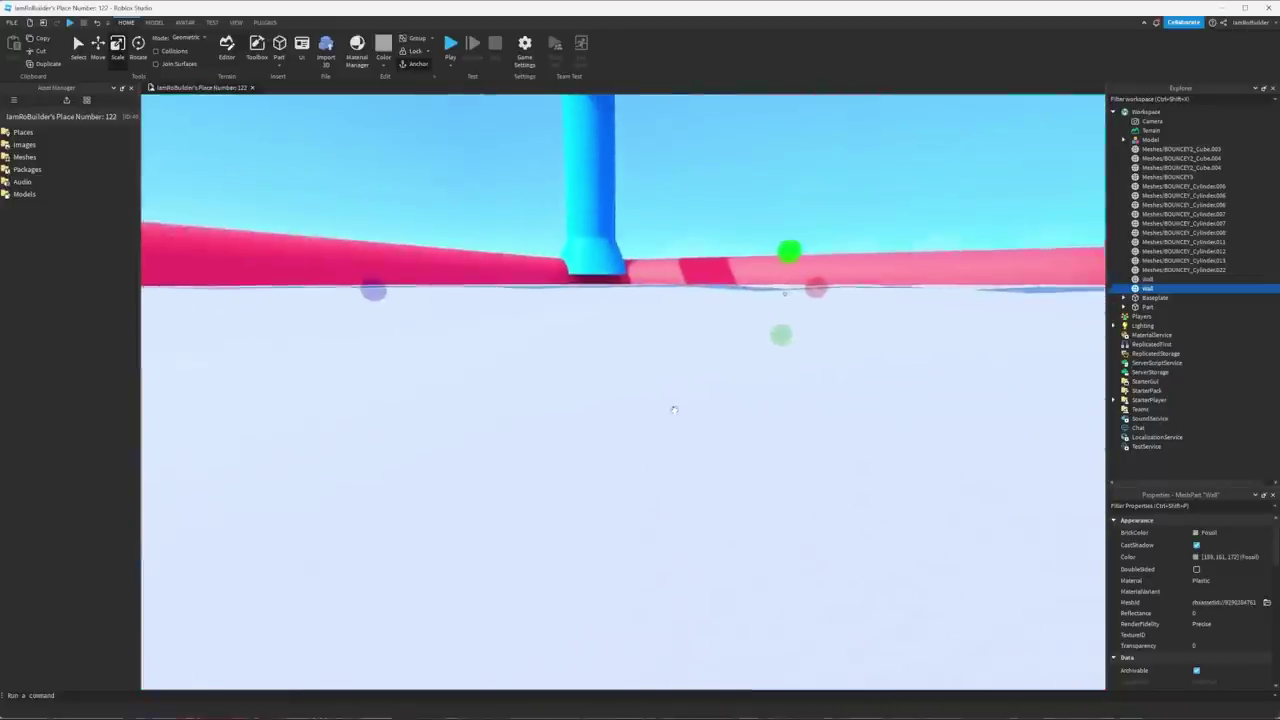
Scale up the castle floor panel's thickness so its ribs form pronounced inflatable ridges.
{"action": "scroll", "coordinate": [675, 401], "scroll_direction": "down", "scroll_amount": 3}
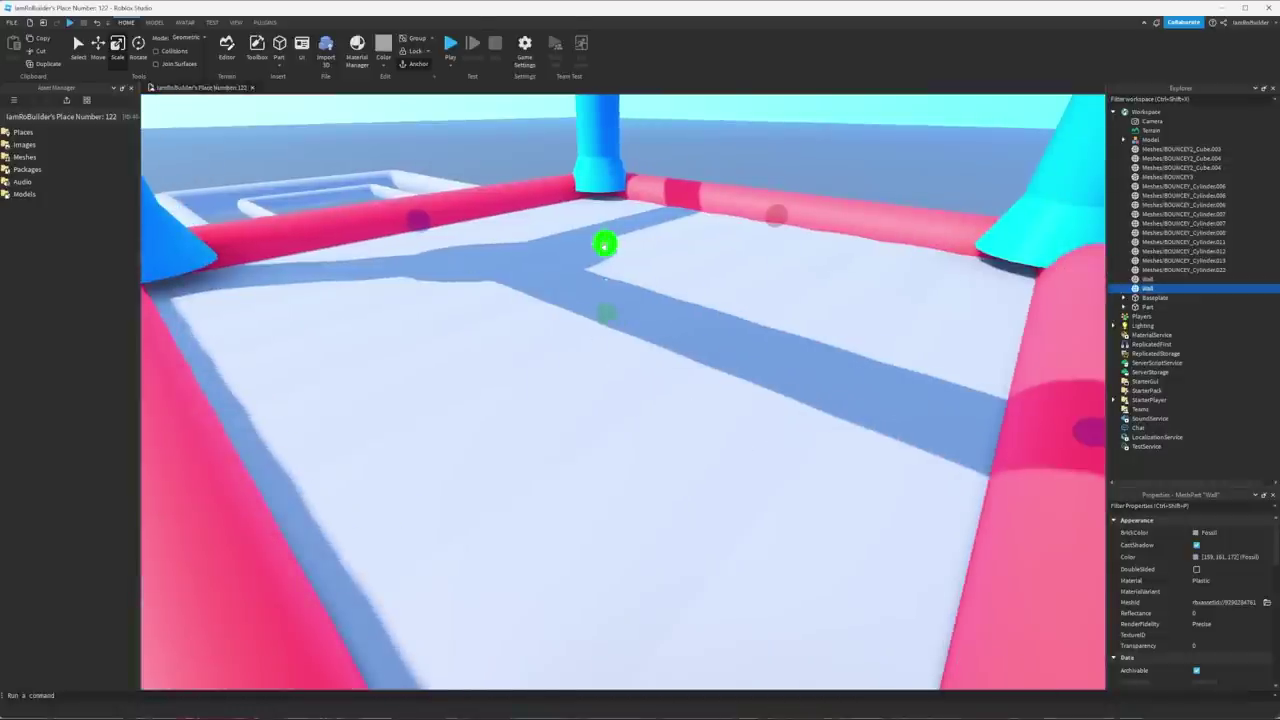
{"action": "left_click_drag", "start_coordinate": [603, 242], "coordinate": [603, 212]}
{"action": "scroll", "coordinate": [605, 266], "scroll_direction": "up", "scroll_amount": 1}
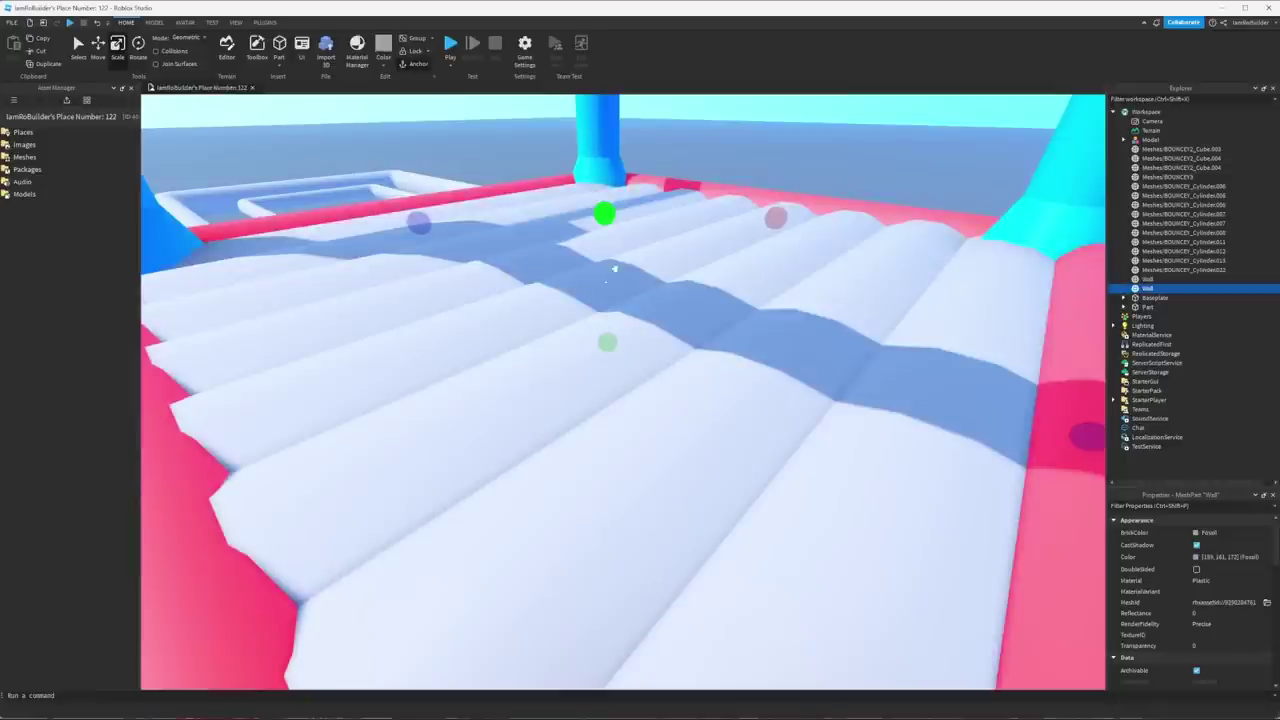
Set the ribbed castle floor's Color to 245, 205, 48.
{"action": "right_click_drag", "start_coordinate": [740, 276], "coordinate": [620, 318]}
{"action": "key", "text": "s"}
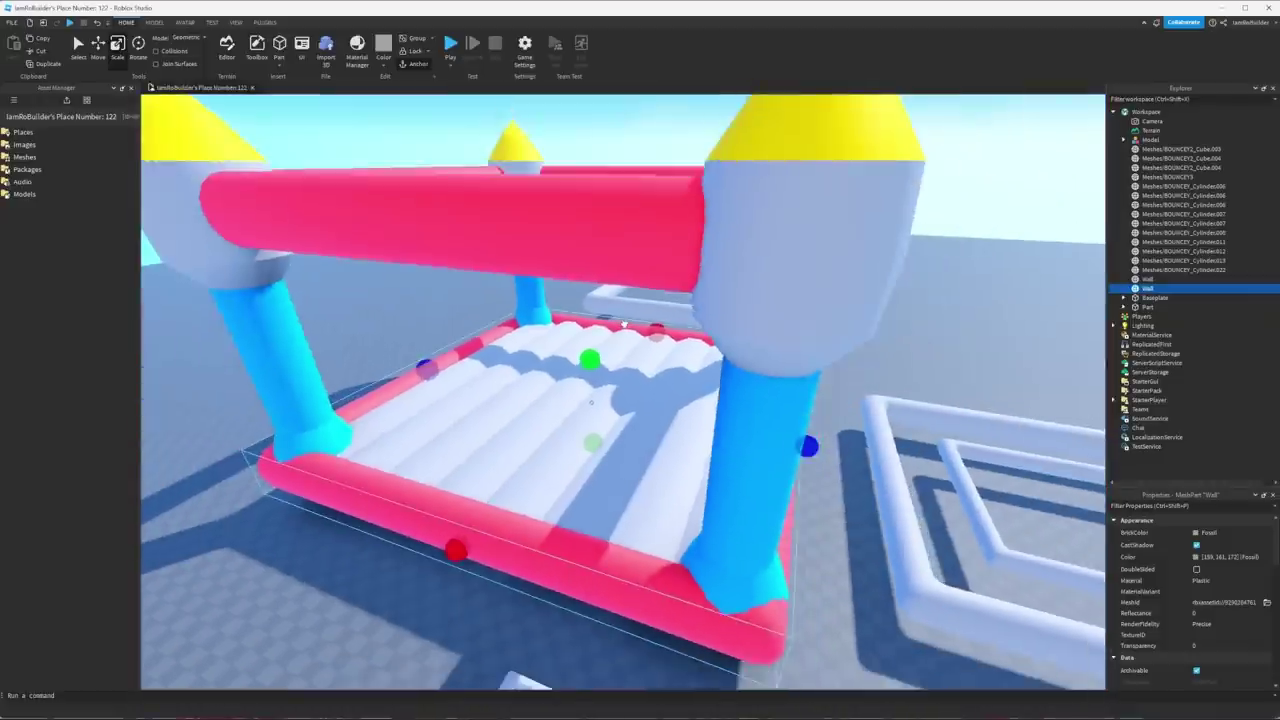
{"action": "left_click", "coordinate": [817, 138]}
{"action": "left_click", "coordinate": [1234, 557]}
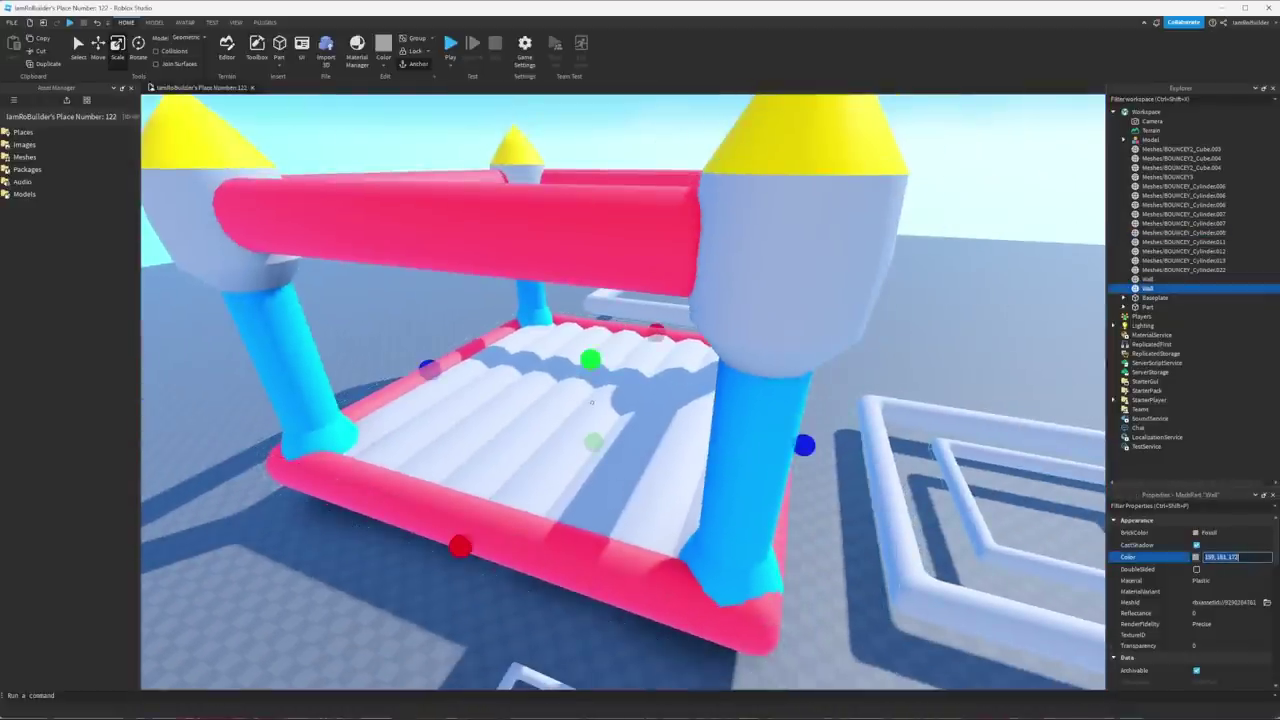
{"action": "type", "text": "245, 205, 48"}
{"action": "key", "text": "Return"}
Set the BrickColor of the four tower heads beneath the cone roofs to Shamrock.
{"action": "key", "text": "d"}
{"action": "right_click_drag", "start_coordinate": [731, 407], "coordinate": [690, 403]}
{"action": "left_click", "coordinate": [734, 411]}
{"action": "key", "text": "s"}
{"action": "left_click", "coordinate": [676, 400]}
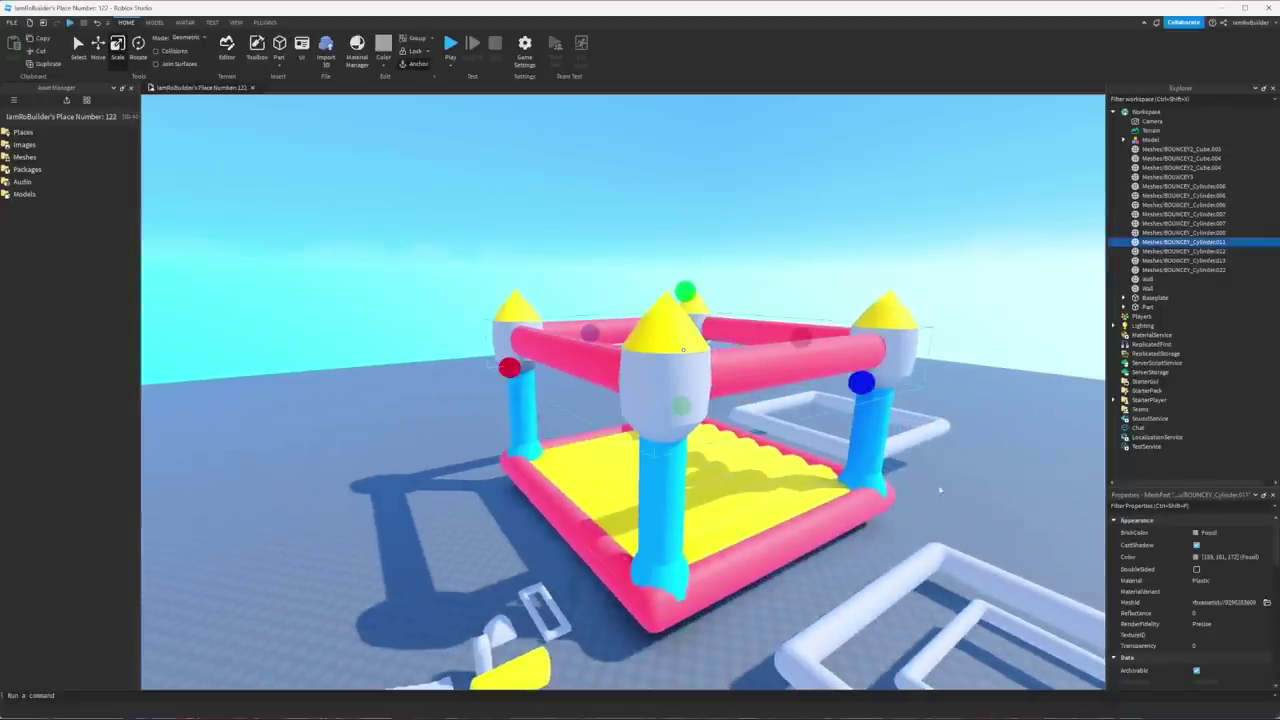
{"action": "left_click", "coordinate": [1213, 534]}
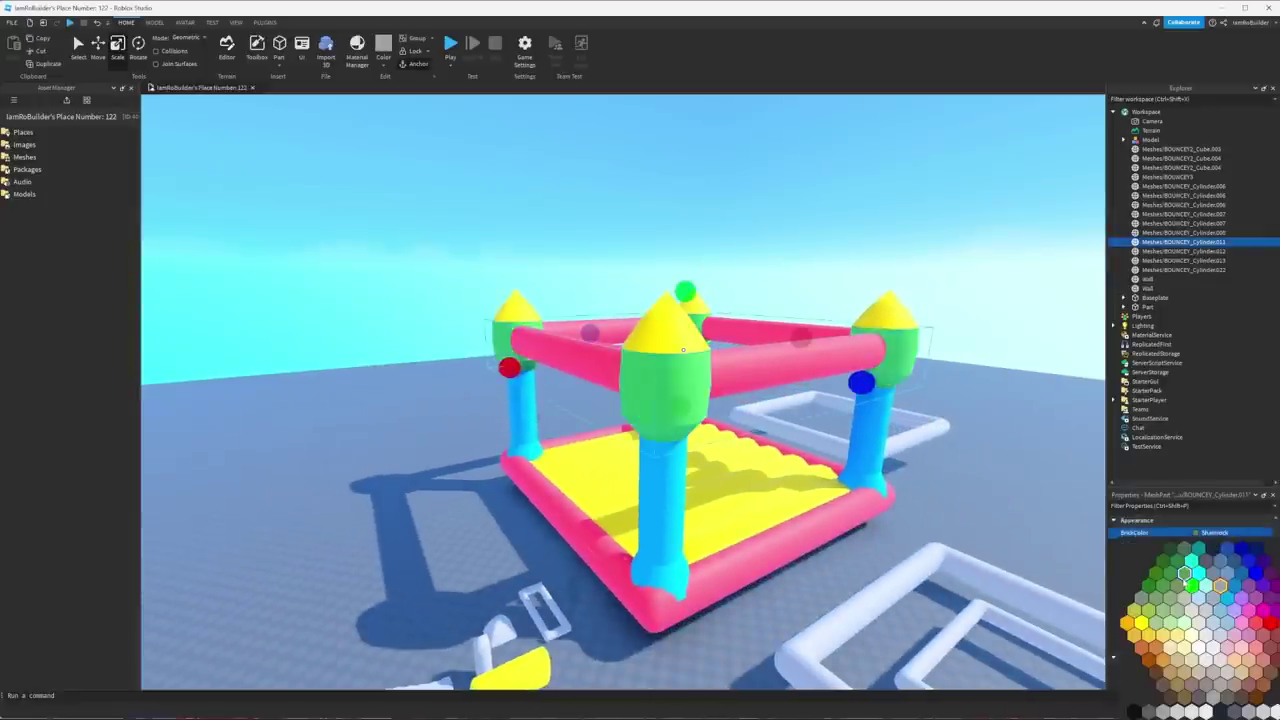
{"action": "left_click", "coordinate": [1184, 581]}
{"action": "left_click", "coordinate": [946, 437]}
Set the BrickColor of the rectangular frame attached to the castle's far side to Gold.
{"action": "right_click_drag", "start_coordinate": [946, 437], "coordinate": [902, 423]}
{"action": "key", "text": "d"}
{"action": "left_click", "coordinate": [832, 342]}
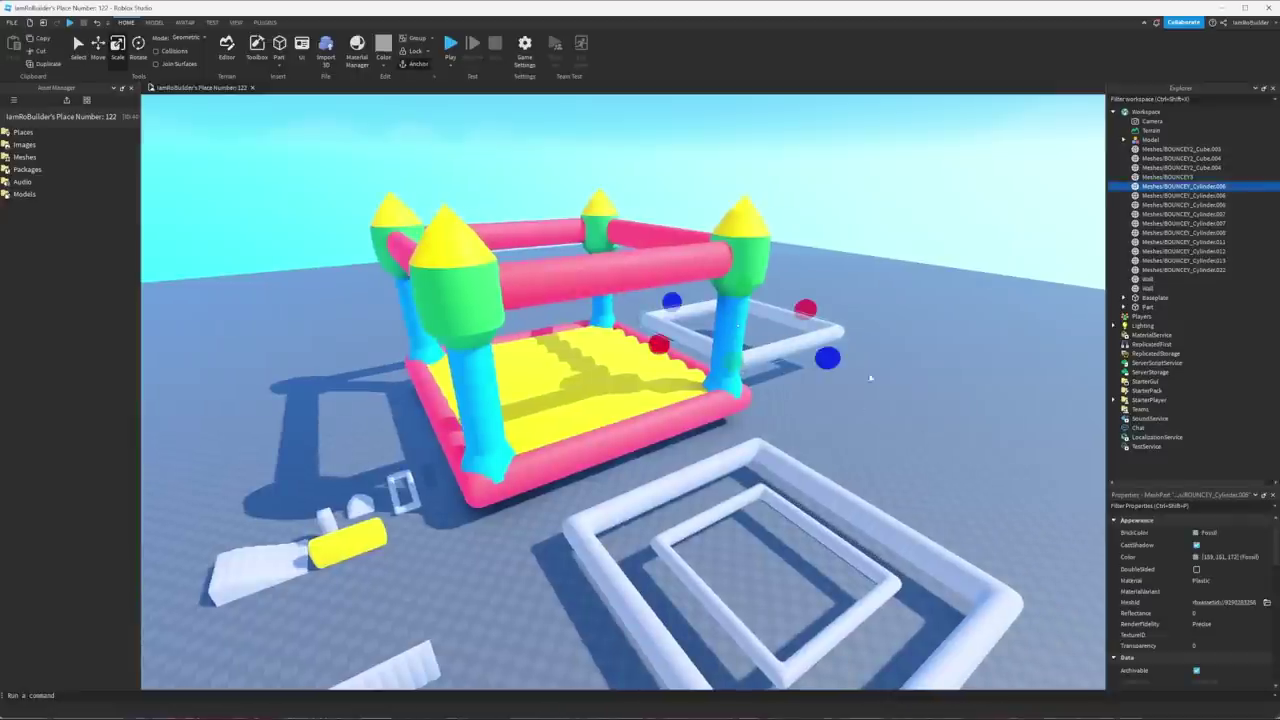
{"action": "left_click", "coordinate": [1196, 534]}
{"action": "left_click", "coordinate": [1134, 635]}
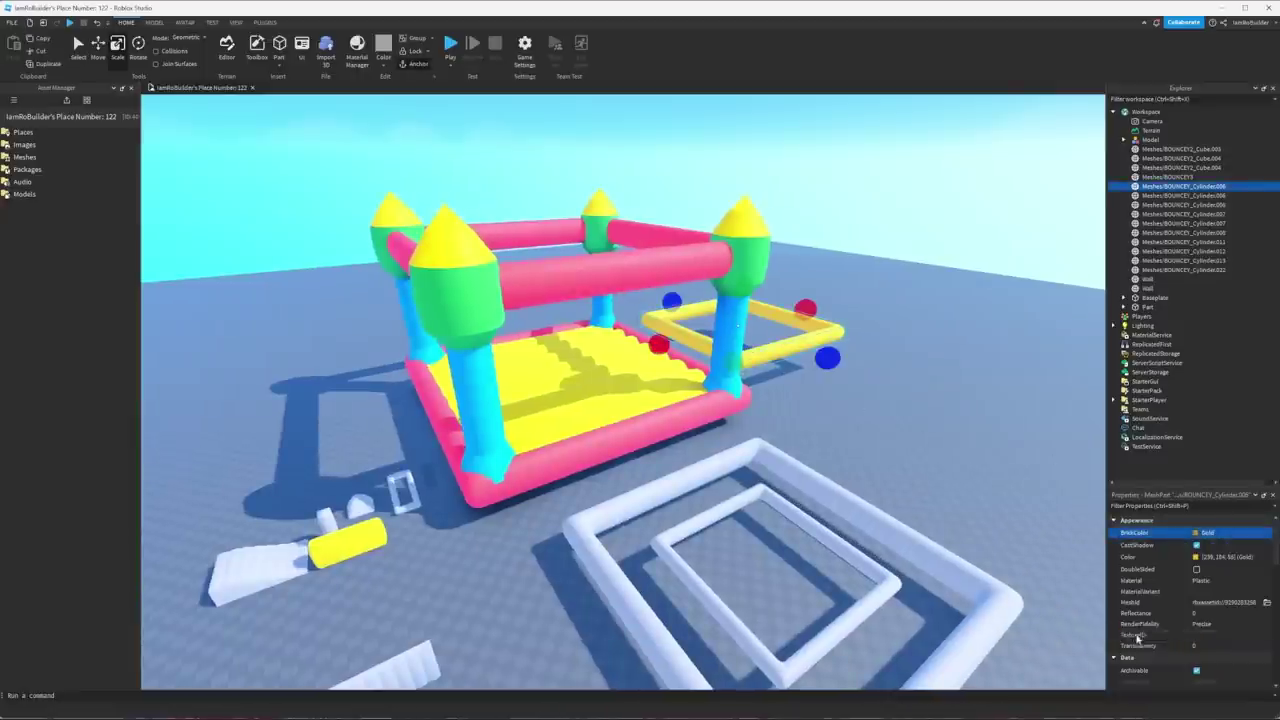
{"action": "left_click", "coordinate": [945, 385]}
Duplicate the spare ribbed wall panel and place the copy inside the gold frame beside the castle.
{"action": "key", "text": "s"}
{"action": "right_click_drag", "start_coordinate": [945, 385], "coordinate": [607, 482]}
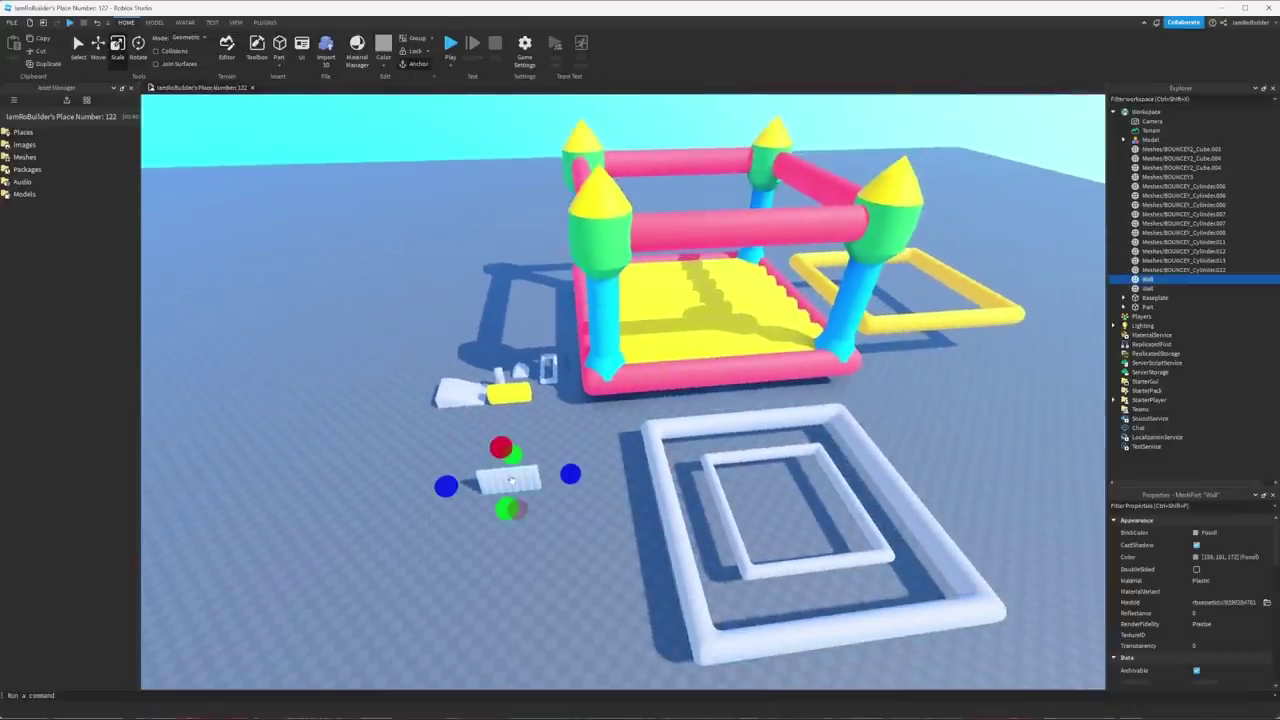
{"action": "key", "text": "ctrl+d"}
{"action": "left_click_drag", "start_coordinate": [511, 480], "coordinate": [911, 277]}
{"action": "scroll", "coordinate": [911, 277], "scroll_direction": "up", "scroll_amount": 8}
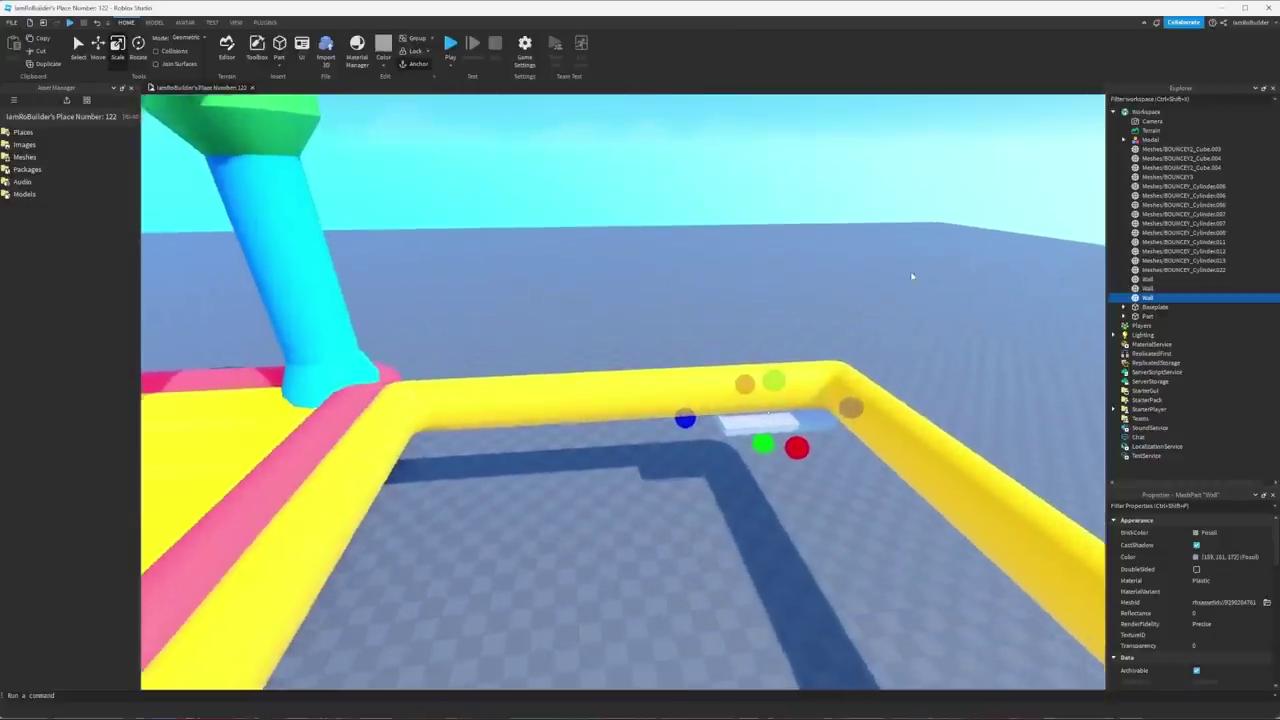
Scale the copied panel's length, width and thickness to fill the gold frame with a ridged floor.
{"action": "left_click_drag", "start_coordinate": [690, 420], "coordinate": [358, 410]}
{"action": "left_click_drag", "start_coordinate": [638, 431], "coordinate": [645, 540]}
{"action": "right_click_drag", "start_coordinate": [645, 540], "coordinate": [634, 500]}
{"action": "left_click_drag", "start_coordinate": [634, 499], "coordinate": [629, 406]}
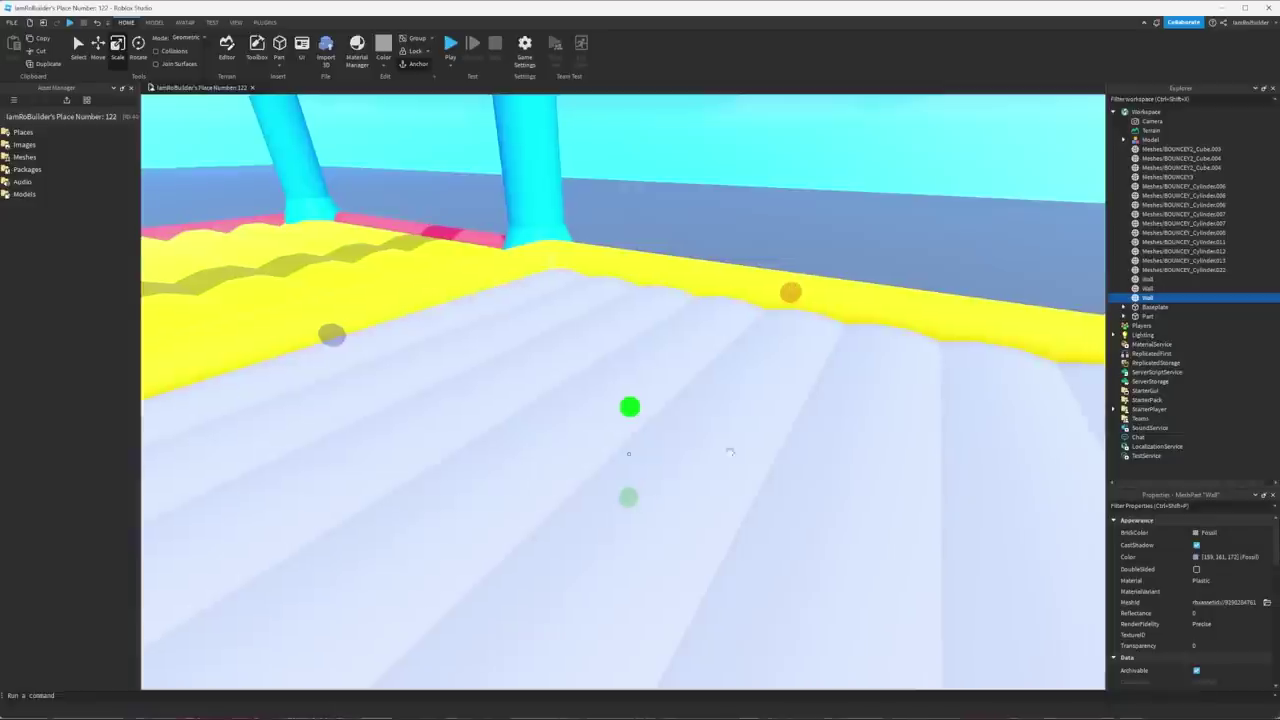
Set the BrickColor of the ribbed floor in the gold frame to Institutional white and narrow it to stay inside the frame.
{"action": "key", "text": "w"}
{"action": "right_click_drag", "start_coordinate": [731, 449], "coordinate": [829, 379]}
{"action": "scroll", "coordinate": [828, 380], "scroll_direction": "down", "scroll_amount": 5}
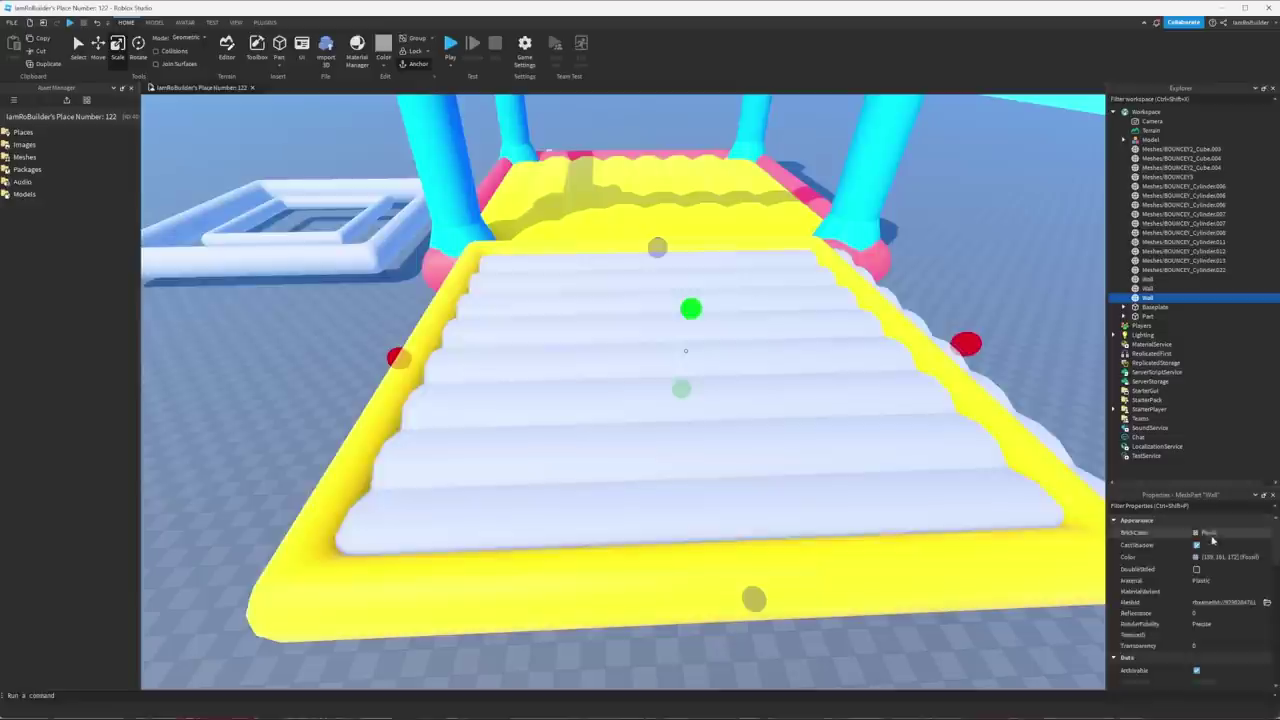
{"action": "left_click", "coordinate": [1212, 534]}
{"action": "left_click", "coordinate": [1197, 622]}
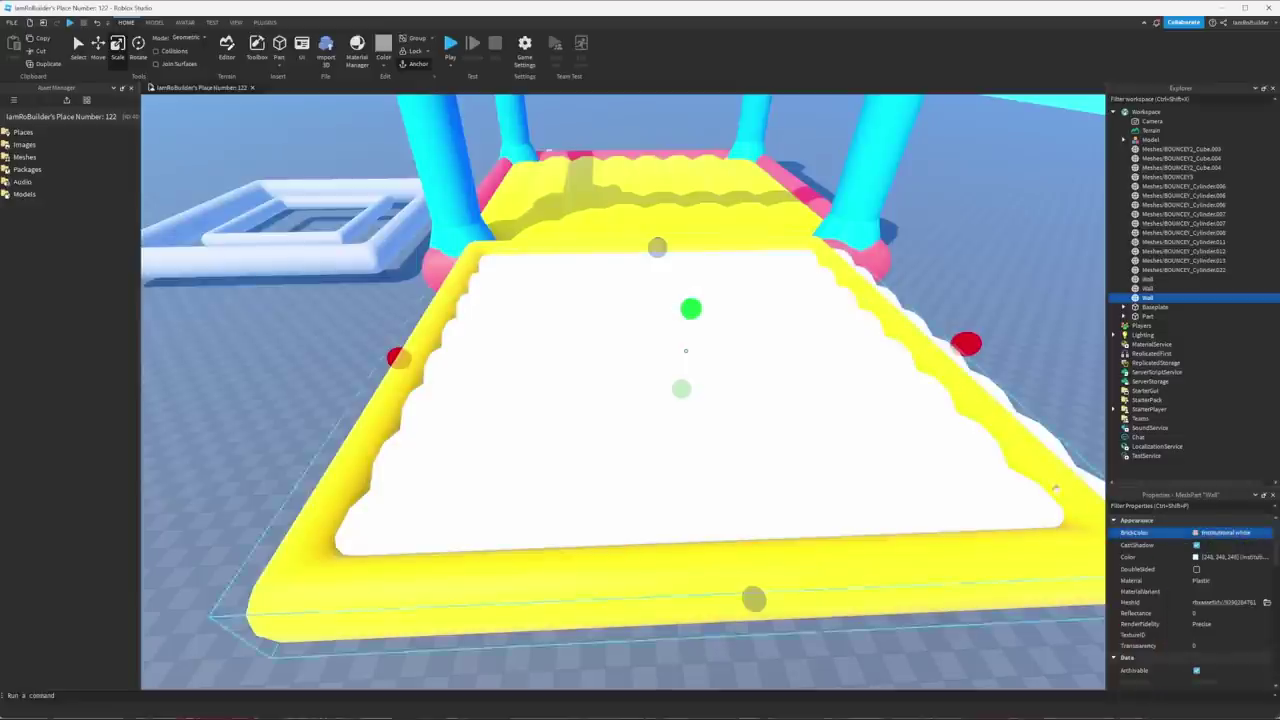
{"action": "left_click_drag", "start_coordinate": [972, 342], "coordinate": [941, 346]}
{"action": "left_click", "coordinate": [994, 320]}
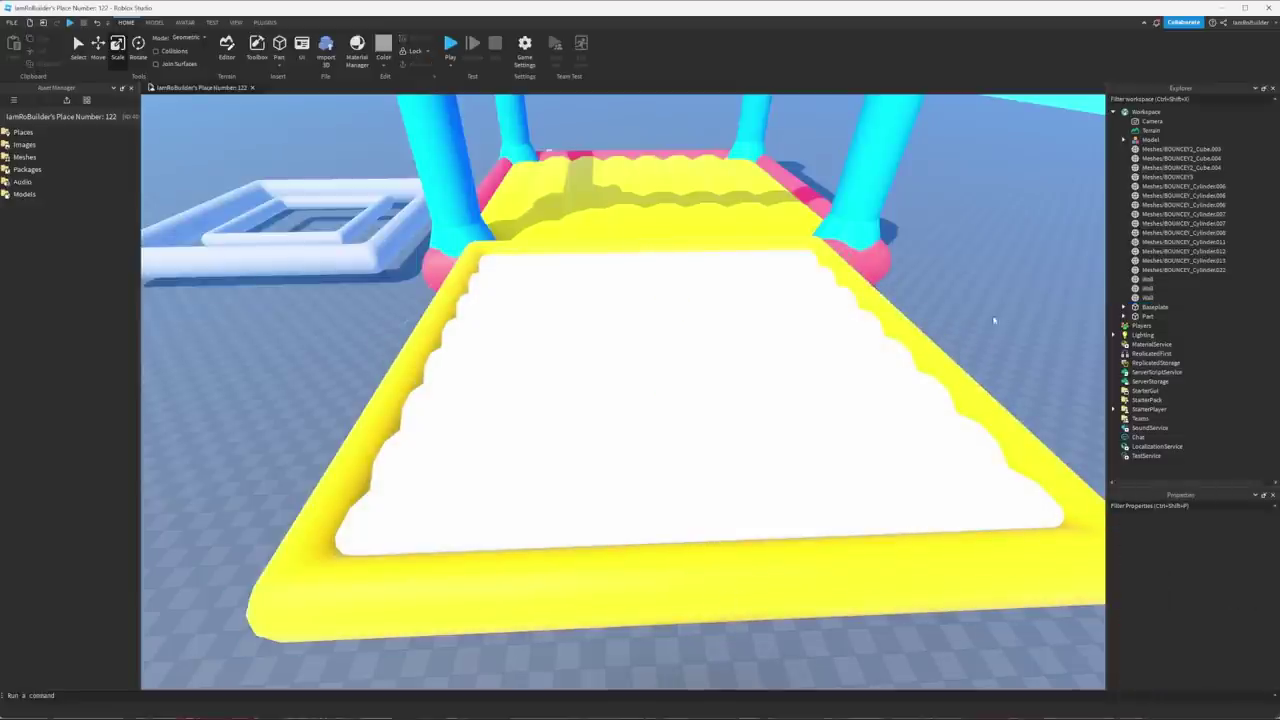
Set the BrickColor of the small inner frame beside the castle to Persimmon.
{"action": "key", "text": "w"}
{"action": "right_click_drag", "start_coordinate": [994, 320], "coordinate": [881, 306]}
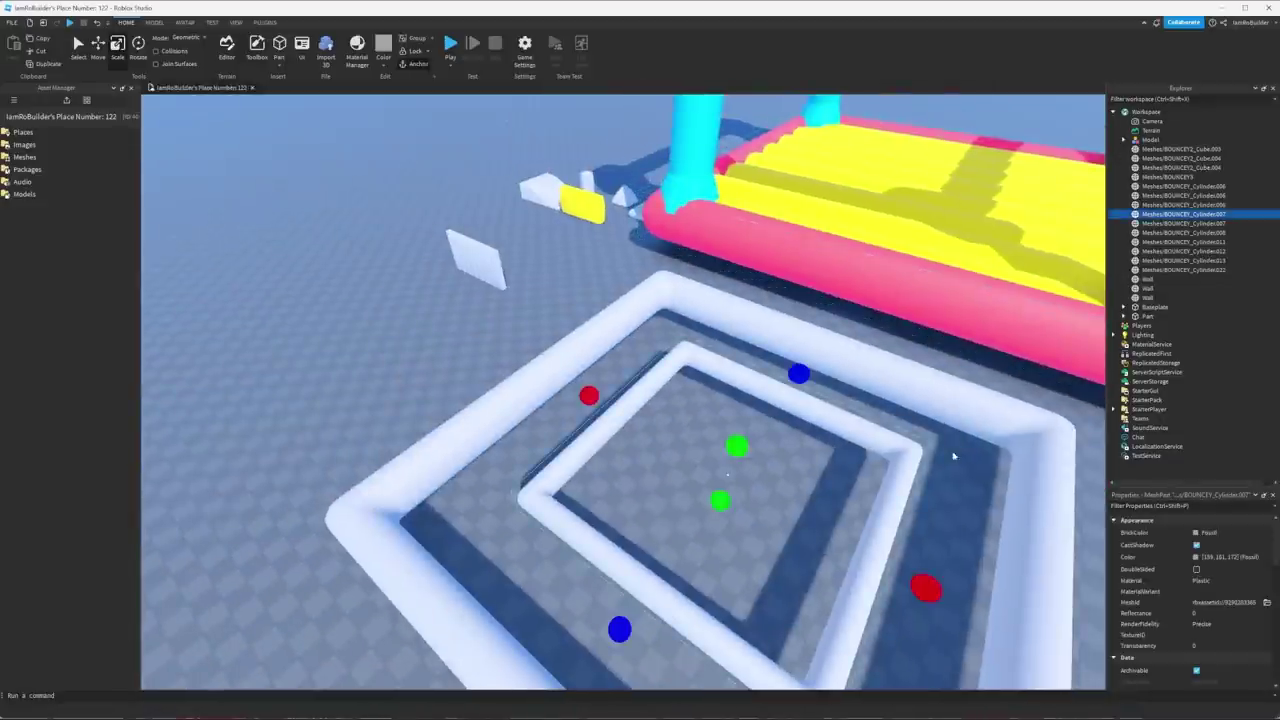
{"action": "left_click", "coordinate": [1225, 536]}
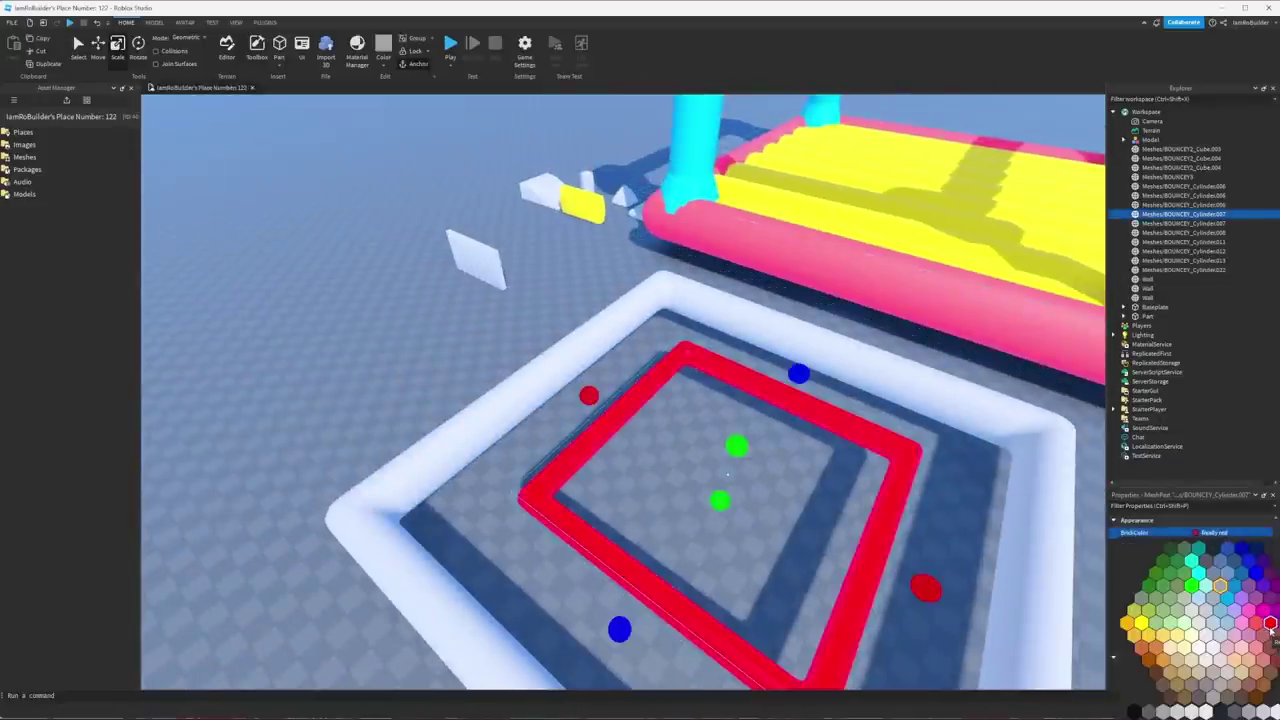
{"action": "left_click", "coordinate": [1256, 623]}
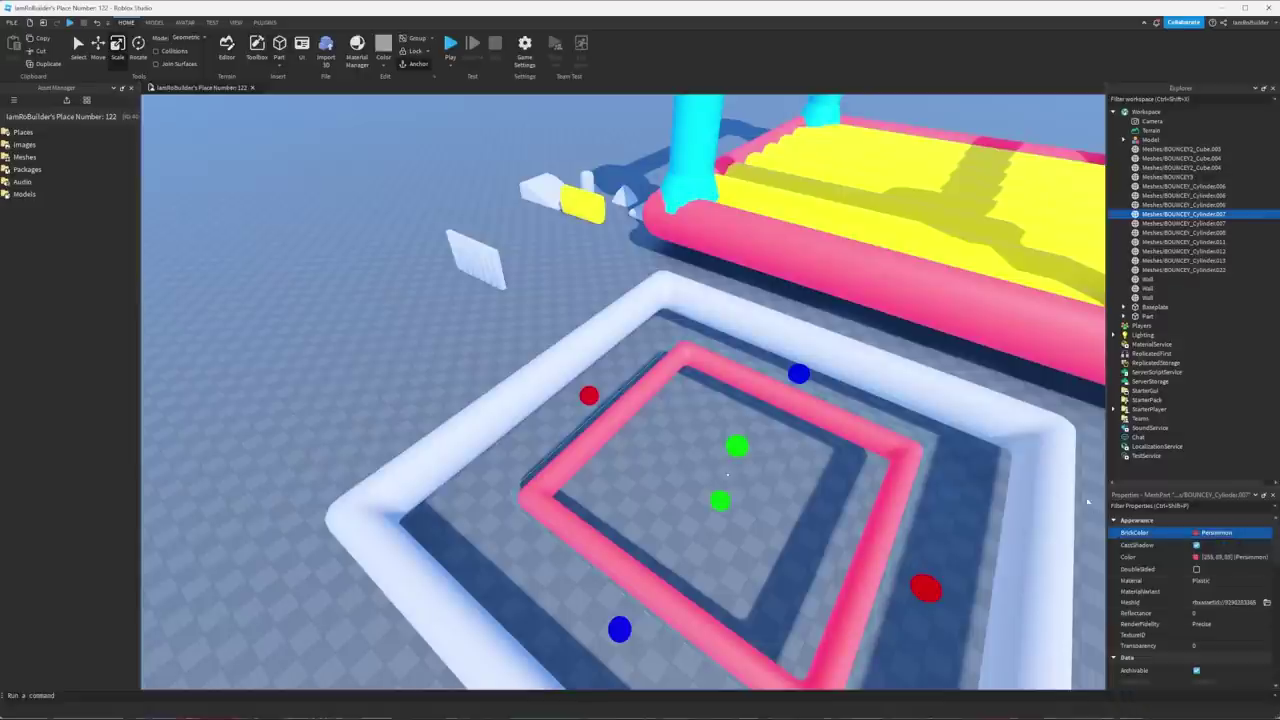
Recolour the large outer frame around the Persimmon one to the bright cyan of the castle's pillars.
{"action": "left_click", "coordinate": [1040, 492]}
{"action": "left_click", "coordinate": [1213, 533]}
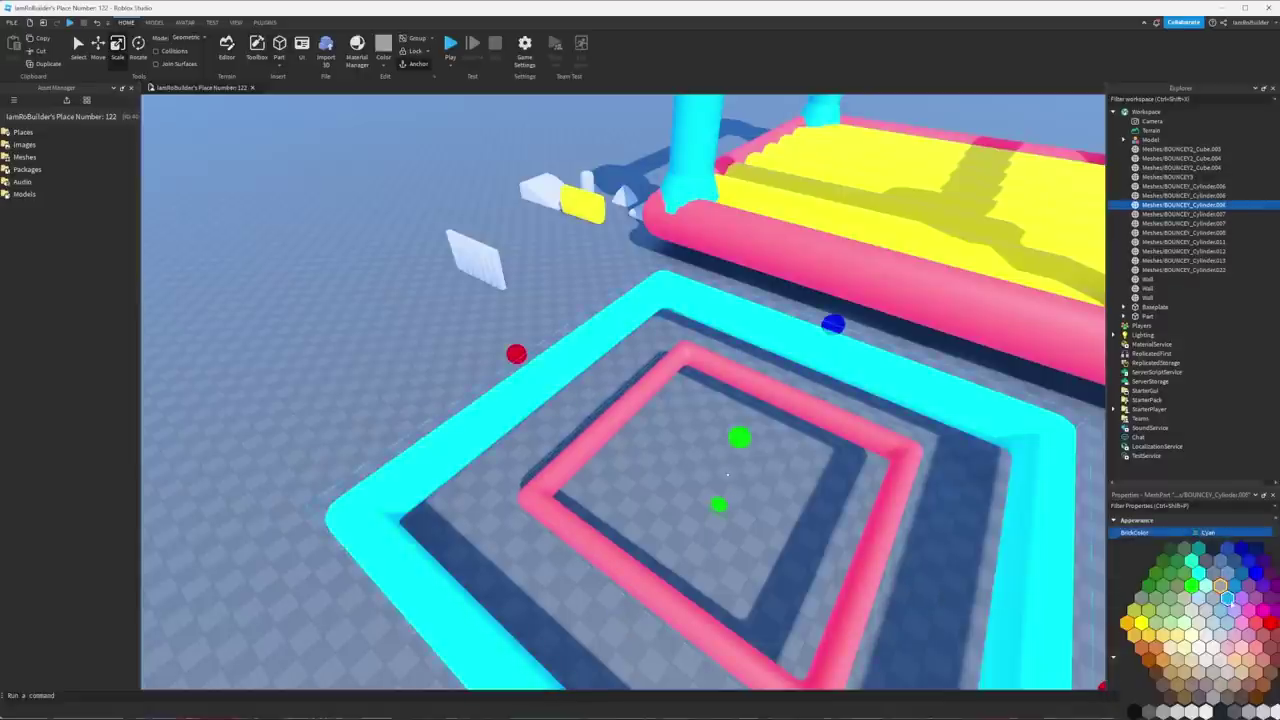
{"action": "left_click", "coordinate": [1190, 572]}
{"action": "left_click", "coordinate": [769, 467]}
Bring the loose ribbed ramp mesh to the castle's front, near the cyan frame, and rotate it in quarter turns.
{"action": "right_click_drag", "start_coordinate": [769, 467], "coordinate": [663, 466]}
{"action": "scroll", "coordinate": [769, 469], "scroll_direction": "down", "scroll_amount": 3}
{"action": "key", "text": "a"}
{"action": "key", "text": "w"}
{"action": "key", "text": "s"}
{"action": "key", "text": "d"}
{"action": "left_click_drag", "start_coordinate": [520, 402], "coordinate": [939, 535]}
{"action": "key", "text": "ctrl+r"}
{"action": "key", "text": "ctrl+r"}
{"action": "key", "text": "ctrl+r"}
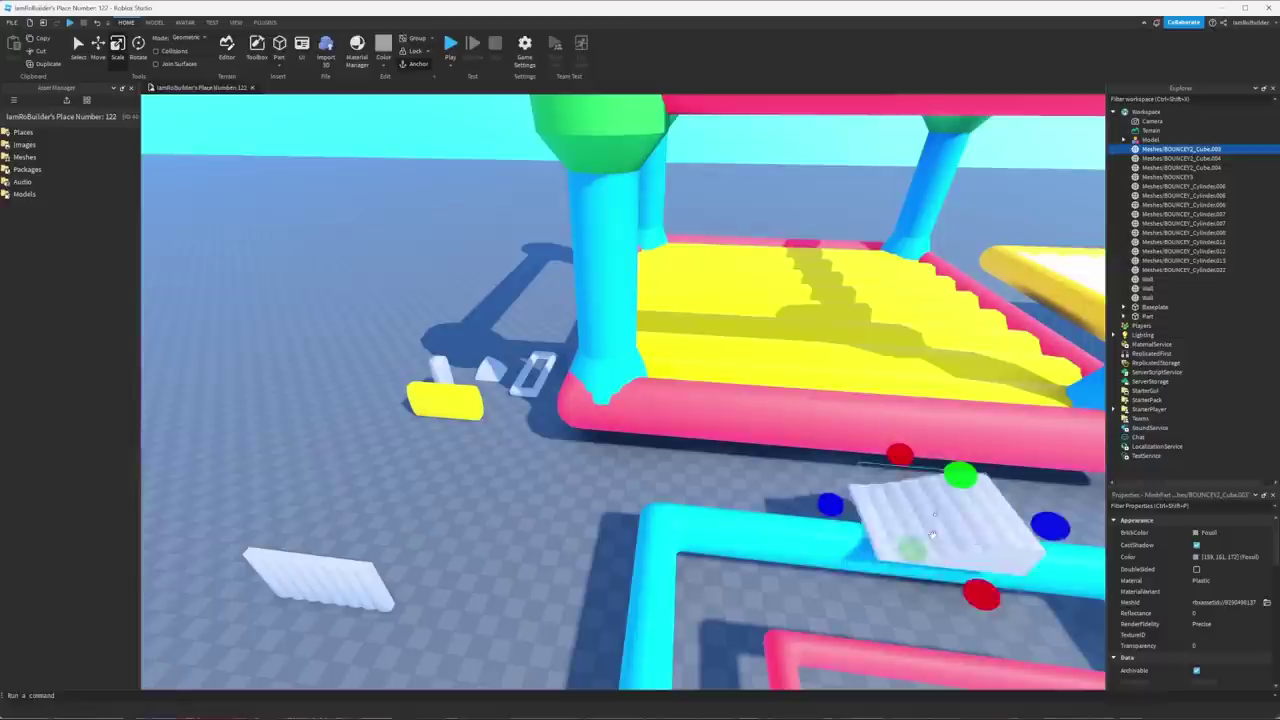
Place the ramp against the pink front edge, centred between the two front pillars and sloping down towards the cyan frame.
{"action": "key", "text": "d"}
{"action": "left_click_drag", "start_coordinate": [851, 531], "coordinate": [956, 524]}
{"action": "left_click_drag", "start_coordinate": [848, 485], "coordinate": [853, 476]}
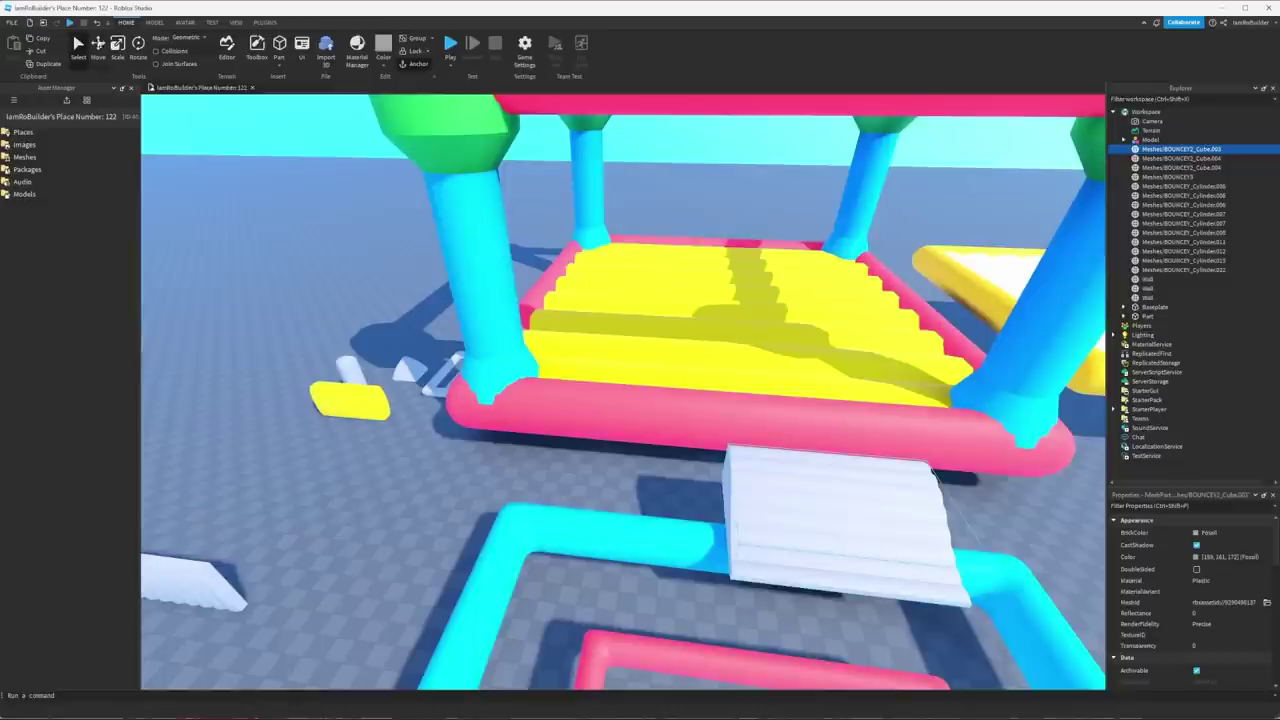
{"action": "left_click_drag", "start_coordinate": [761, 510], "coordinate": [696, 502]}
{"action": "key", "text": "d"}
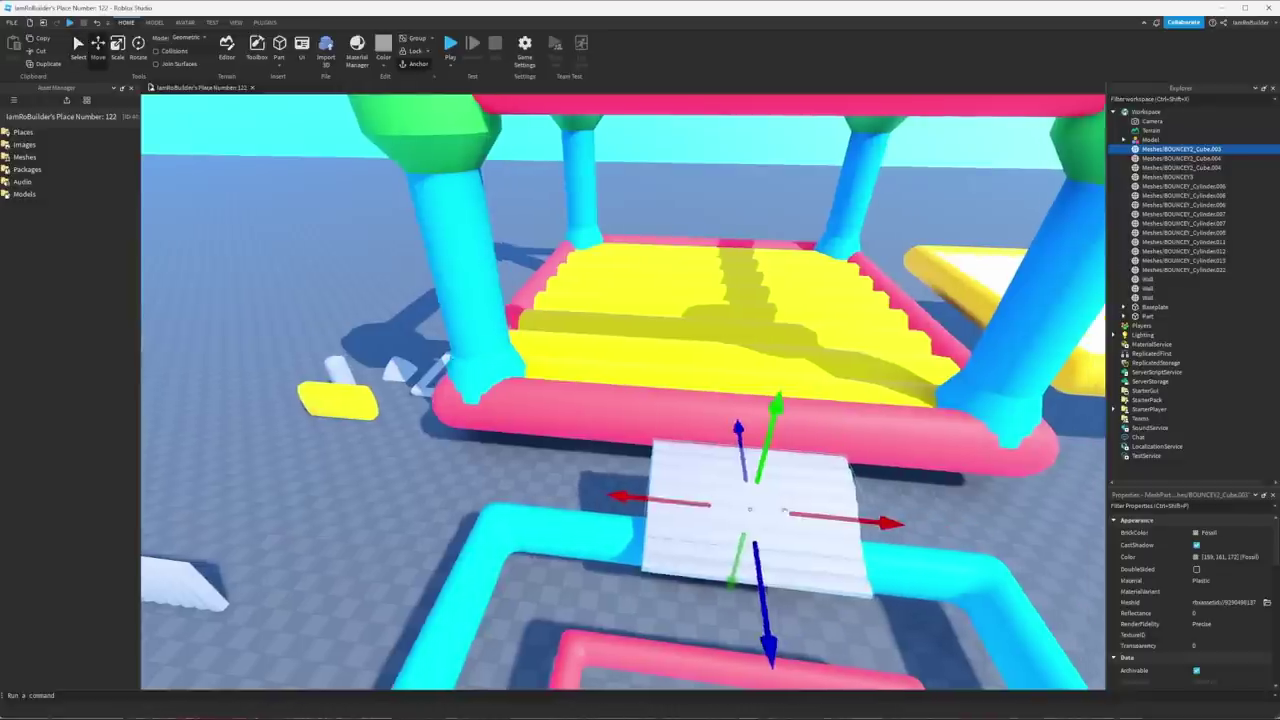
{"action": "key", "text": "w"}
{"action": "right_click_drag", "start_coordinate": [799, 517], "coordinate": [799, 521]}
{"action": "left_click_drag", "start_coordinate": [615, 341], "coordinate": [757, 358]}
{"action": "left_click_drag", "start_coordinate": [649, 276], "coordinate": [646, 287]}
{"action": "right_click_drag", "start_coordinate": [646, 287], "coordinate": [691, 308]}
{"action": "key", "text": "d"}
Set the BrickColor of the ribbed entrance ramp to a light orange.
{"action": "left_click", "coordinate": [118, 47]}
{"action": "right_click_drag", "start_coordinate": [659, 370], "coordinate": [655, 379]}
{"action": "key", "text": "s"}
{"action": "left_click", "coordinate": [655, 379]}
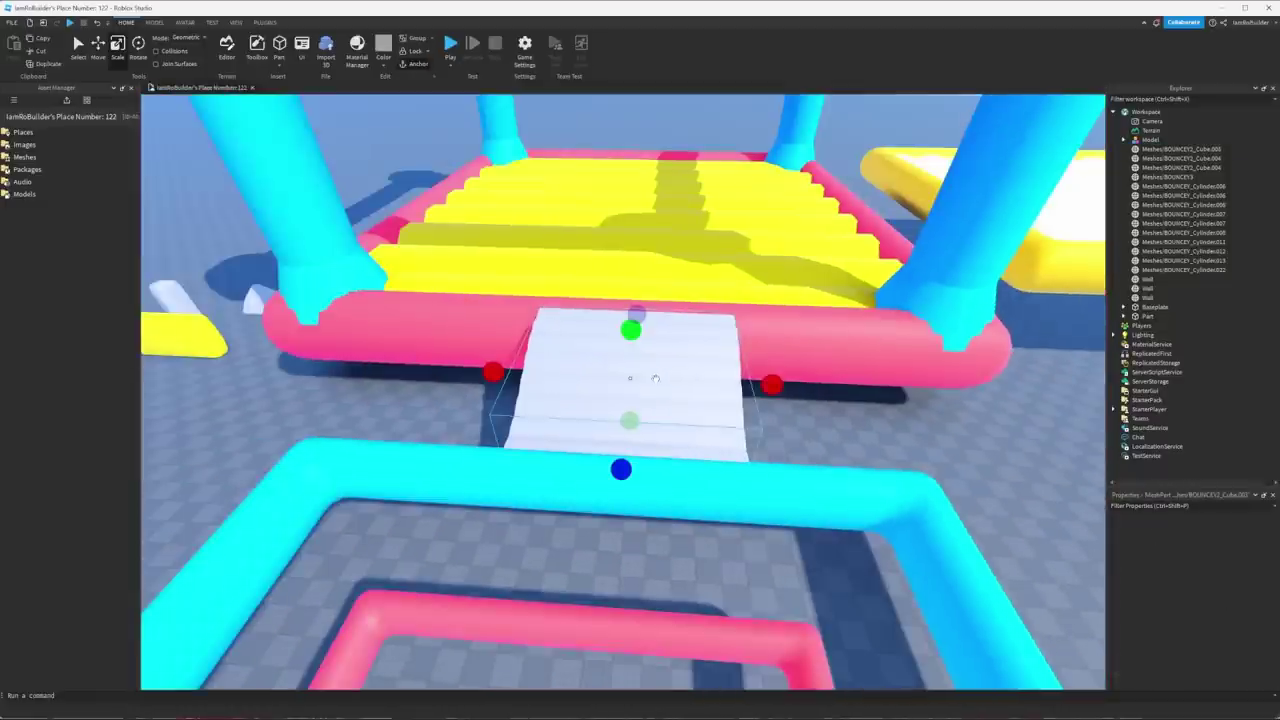
{"action": "left_click", "coordinate": [1217, 537]}
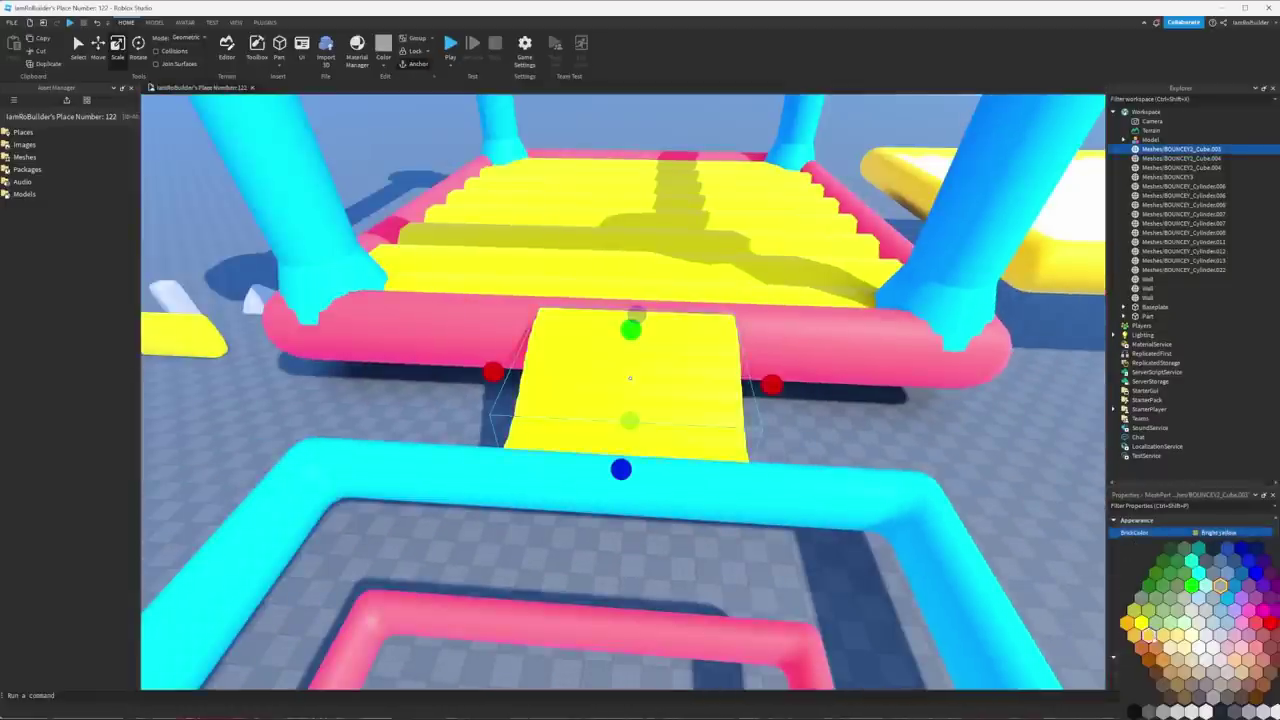
{"action": "left_click", "coordinate": [1157, 649]}
{"action": "left_click", "coordinate": [946, 420]}
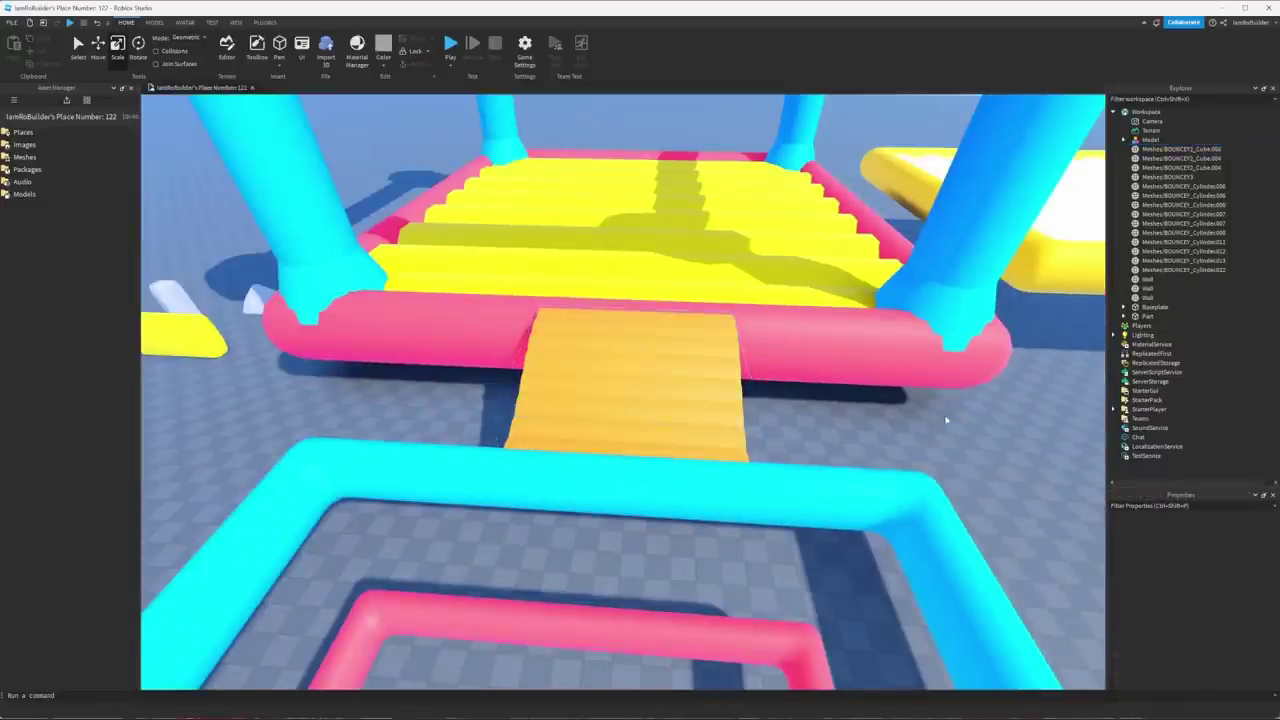
Bring the loose yellow cushion mesh over to the entrance ramp and turn it to serve as a side rail.
{"action": "key", "text": "w"}
{"action": "right_click_drag", "start_coordinate": [946, 420], "coordinate": [938, 440]}
{"action": "key", "text": "s"}
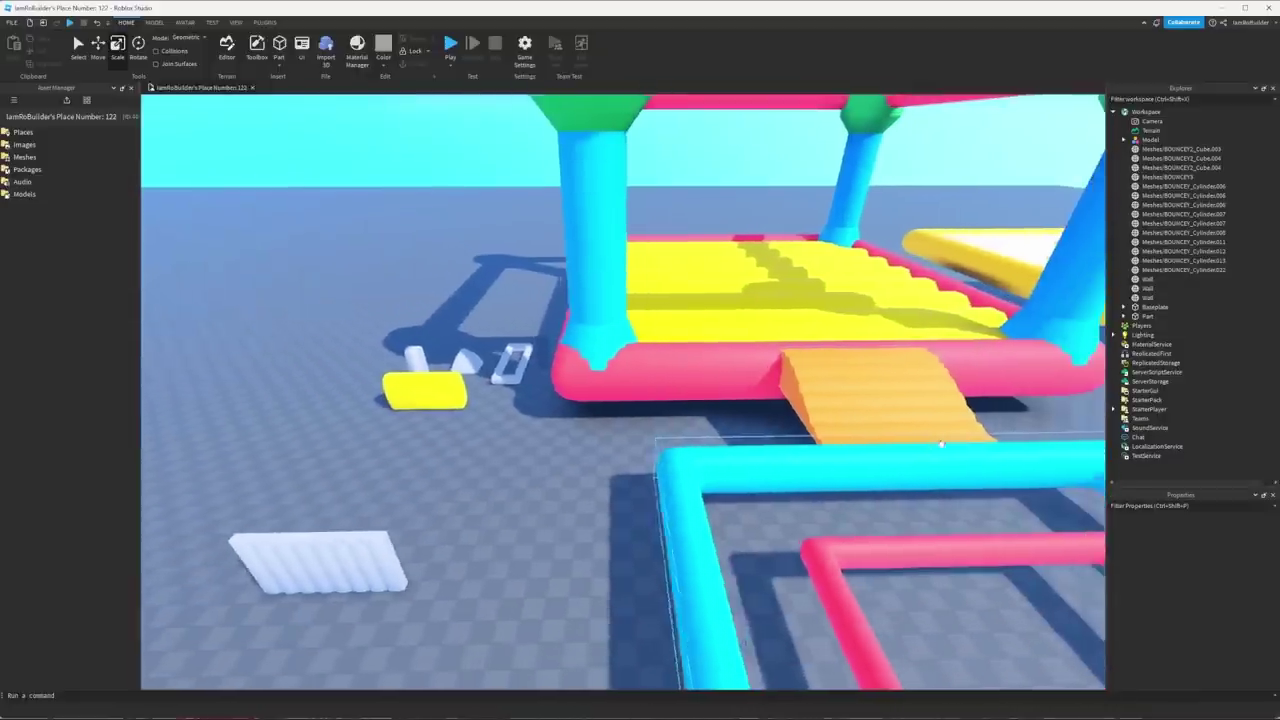
{"action": "key", "text": "d"}
{"action": "key", "text": "s"}
{"action": "left_click_drag", "start_coordinate": [370, 390], "coordinate": [693, 454]}
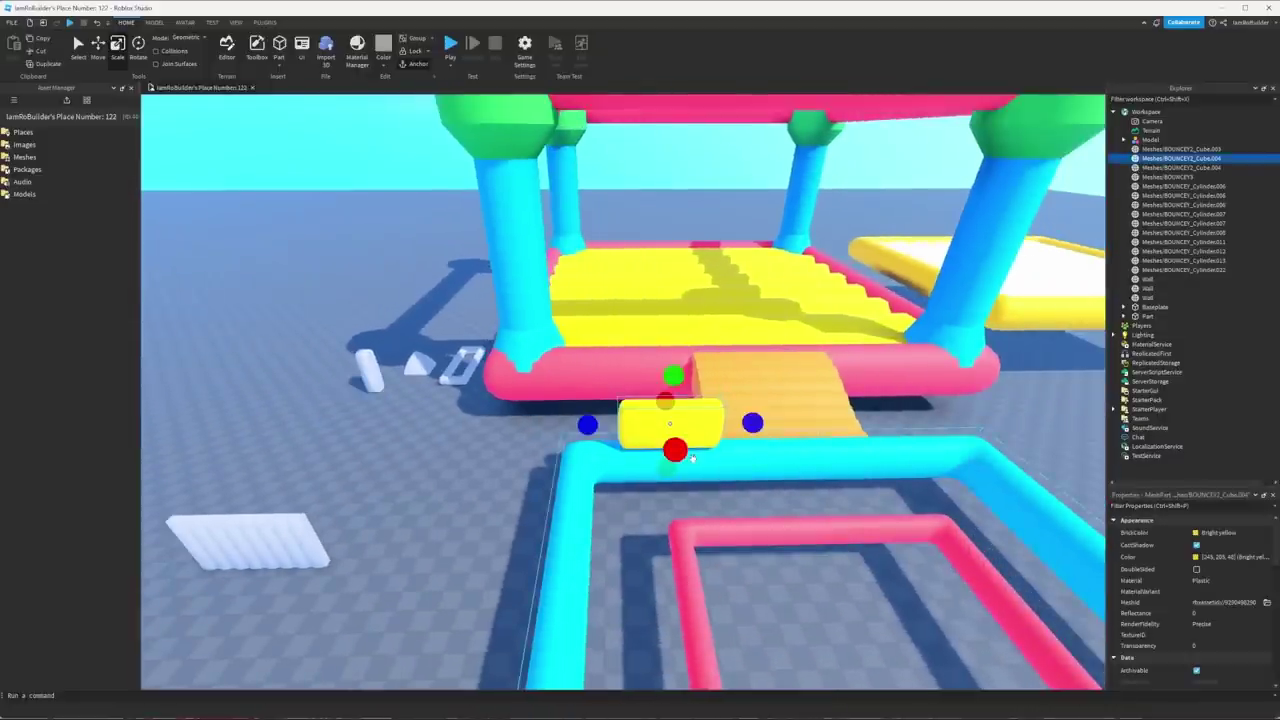
{"action": "key", "text": "ctrl+t"}
Raise the yellow cushion and position it along one side edge of the ramp, against the castle's base.
{"action": "key", "text": "a"}
{"action": "right_click_drag", "start_coordinate": [671, 424], "coordinate": [690, 408]}
{"action": "key", "text": "w"}
{"action": "left_click_drag", "start_coordinate": [857, 366], "coordinate": [871, 317], "text": "shift"}
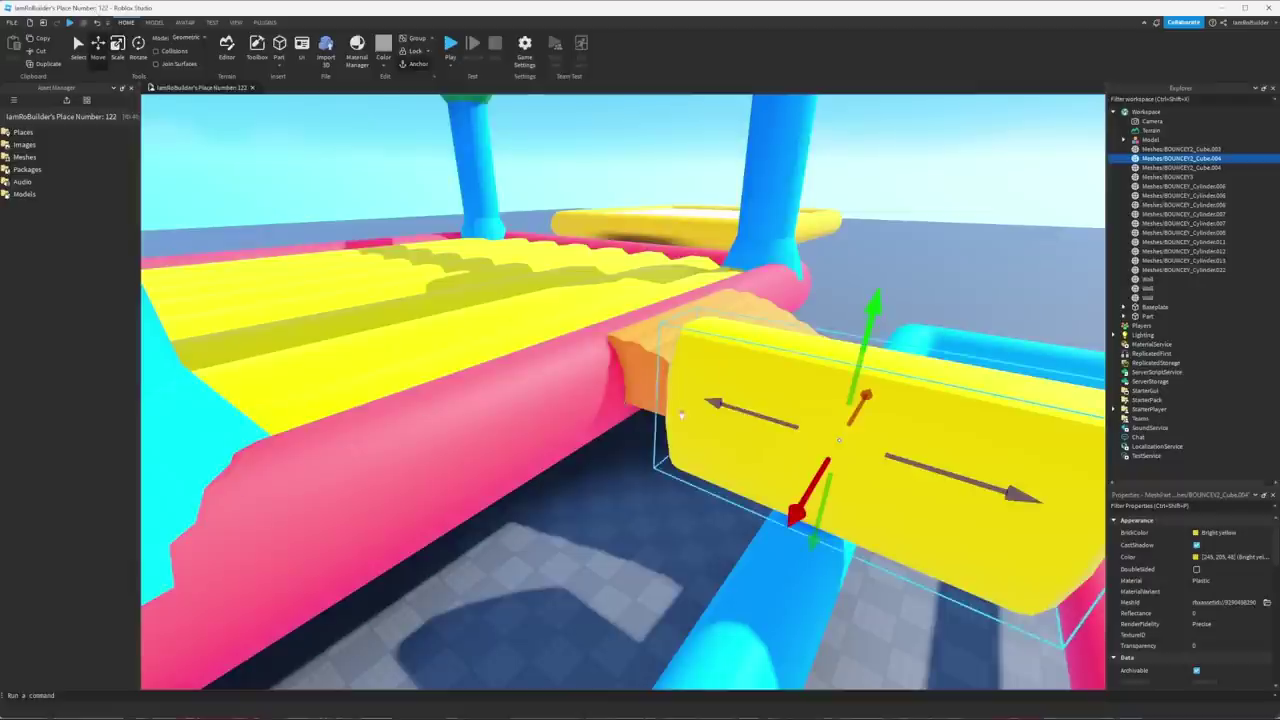
{"action": "left_click_drag", "start_coordinate": [714, 403], "coordinate": [588, 351]}
{"action": "key", "text": "d"}
{"action": "right_click_drag", "start_coordinate": [700, 388], "coordinate": [712, 380]}
{"action": "left_click_drag", "start_coordinate": [549, 347], "coordinate": [638, 341]}
{"action": "right_click_drag", "start_coordinate": [622, 275], "coordinate": [616, 267]}
{"action": "key", "text": "d"}
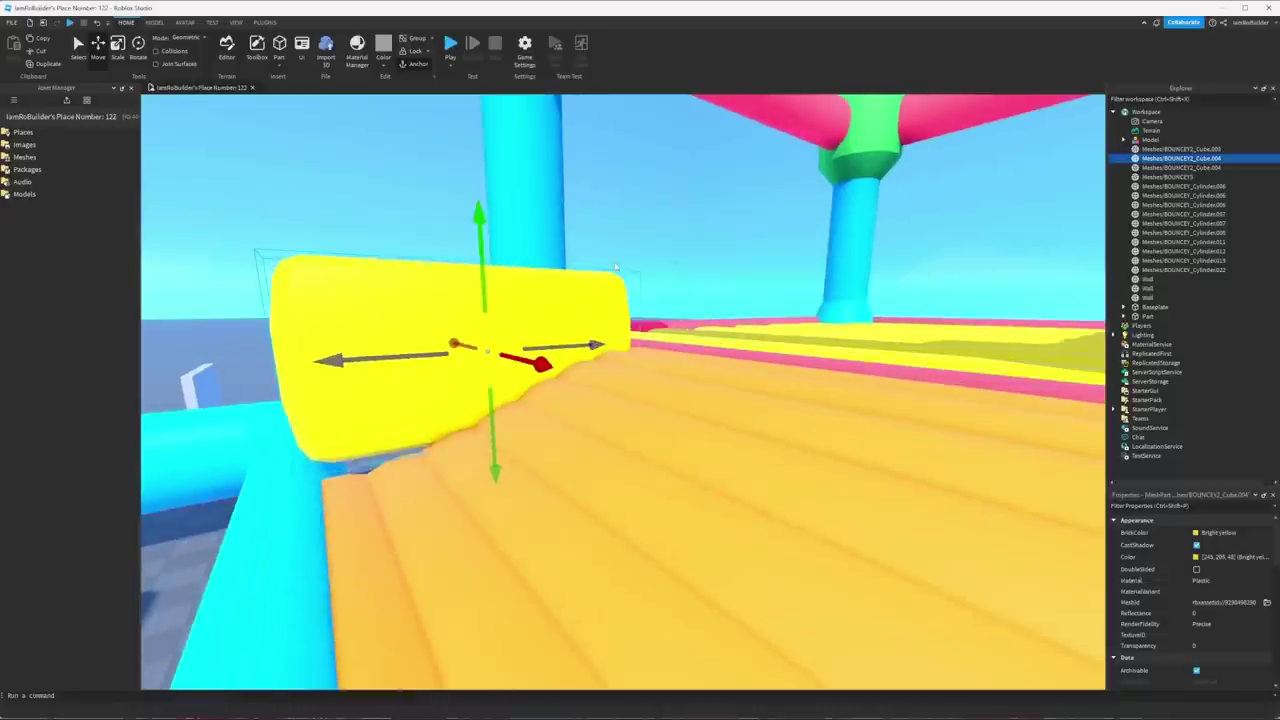
Tilt the yellow side rail to follow the slope of the ramp.
{"action": "left_click", "coordinate": [138, 45]}
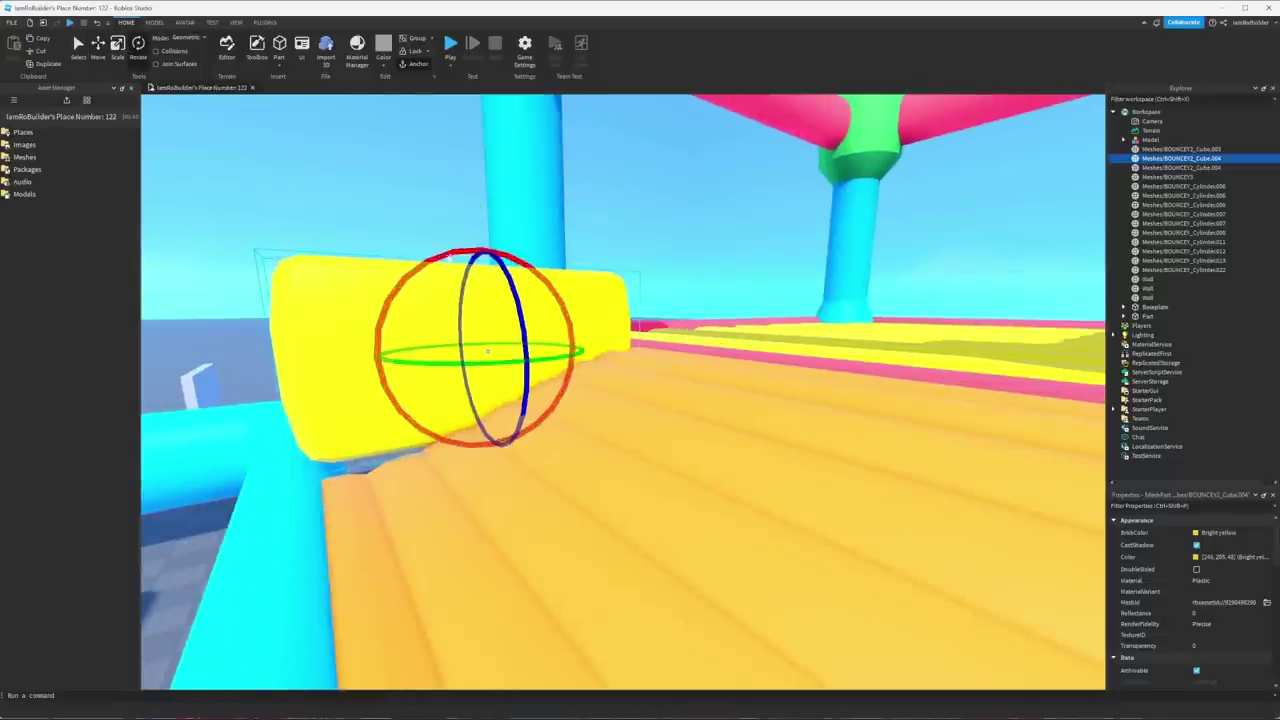
{"action": "left_click_drag", "start_coordinate": [444, 257], "coordinate": [428, 254]}
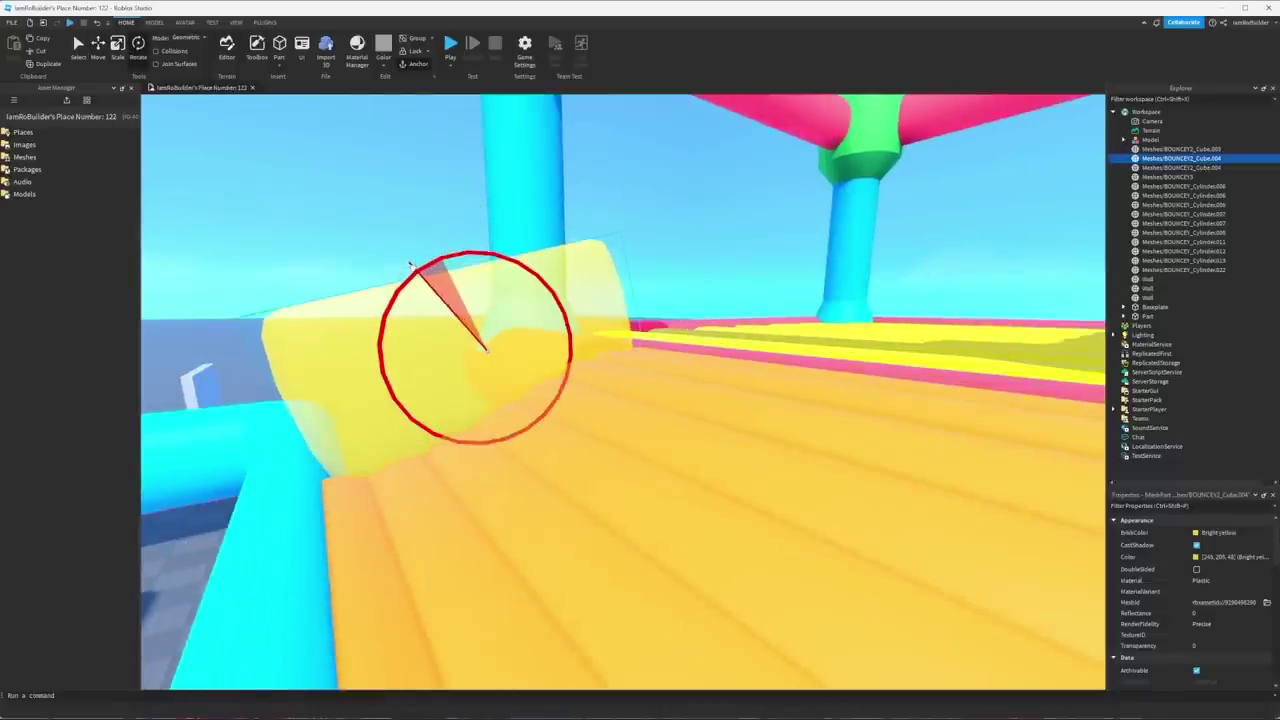
{"action": "left_click_drag", "start_coordinate": [402, 269], "coordinate": [404, 270]}
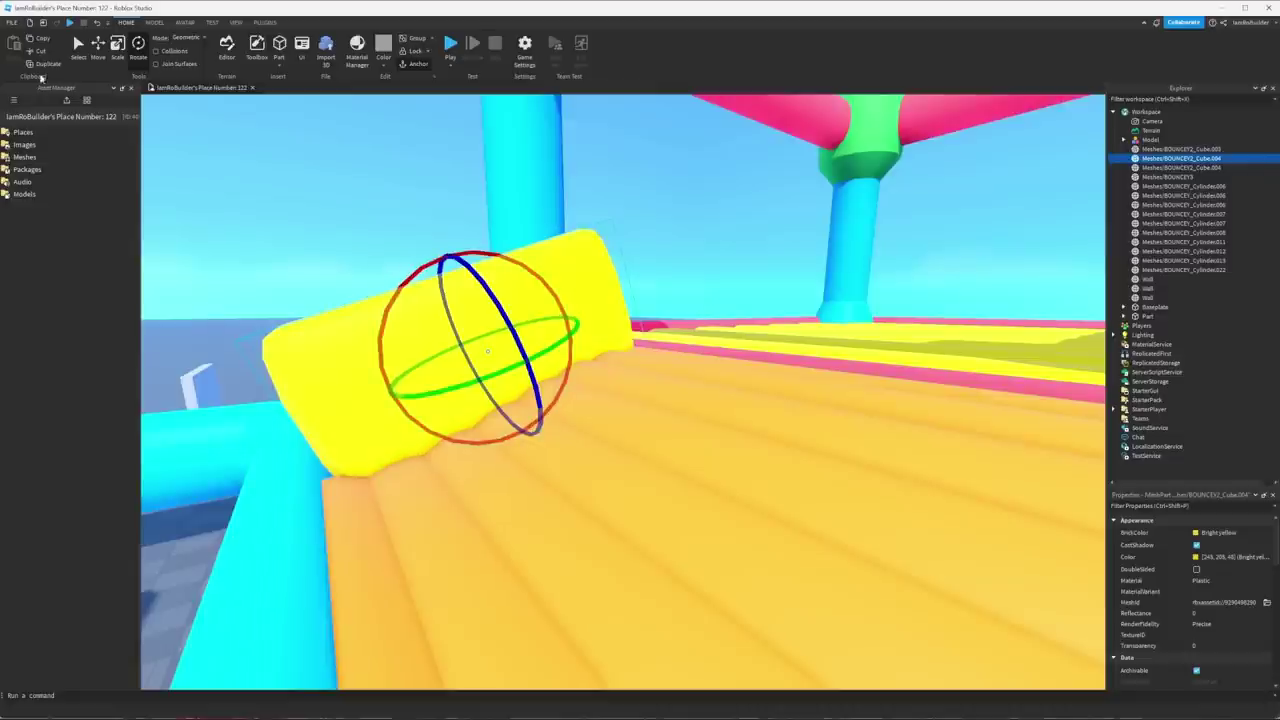
Lengthen the yellow side rail at both ends to cover the full length of the ramp.
{"action": "left_click", "coordinate": [117, 45]}
{"action": "left_click_drag", "start_coordinate": [257, 449], "coordinate": [242, 458]}
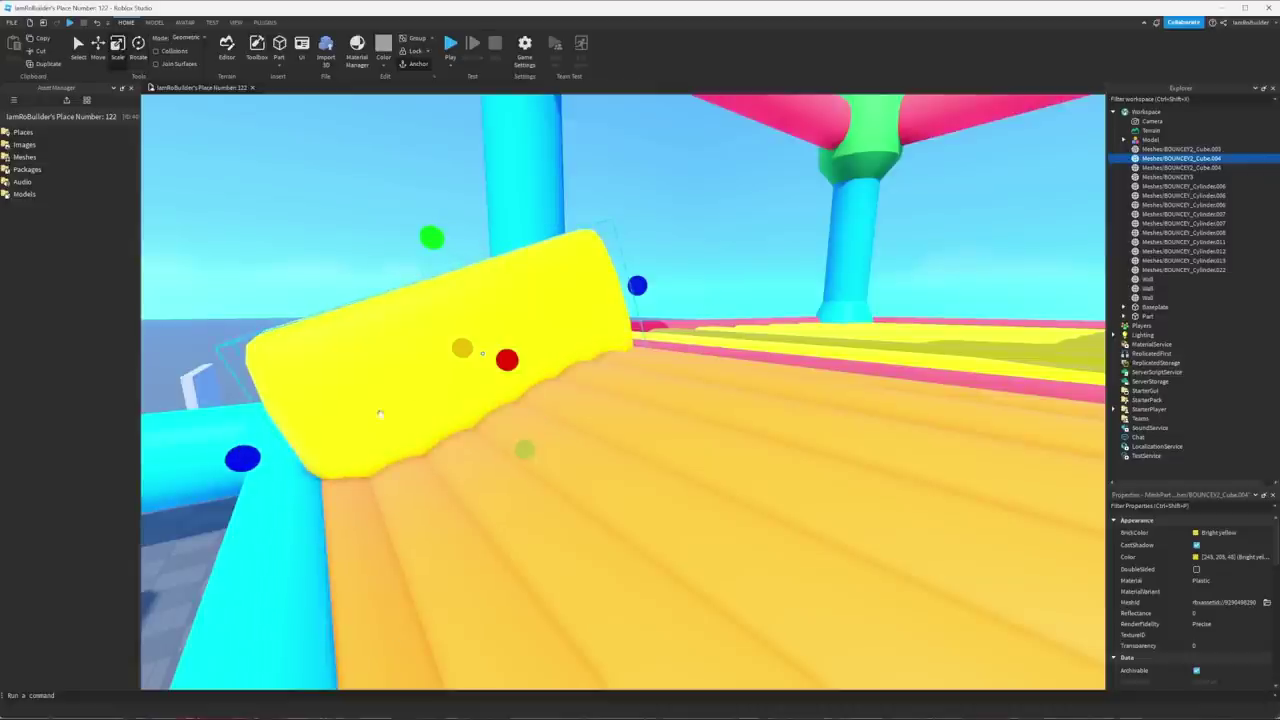
{"action": "key", "text": "d"}
{"action": "right_click_drag", "start_coordinate": [537, 297], "coordinate": [537, 297]}
{"action": "key", "text": "w"}
{"action": "key", "text": "s"}
{"action": "left_click_drag", "start_coordinate": [606, 266], "coordinate": [612, 258]}
{"action": "key", "text": "w"}
{"action": "right_click_drag", "start_coordinate": [547, 330], "coordinate": [547, 330]}
{"action": "key", "text": "s"}
Duplicate the yellow side rail and place the copy along the opposite edge of the ramp.
{"action": "left_click", "coordinate": [44, 63]}
{"action": "left_click", "coordinate": [98, 47]}
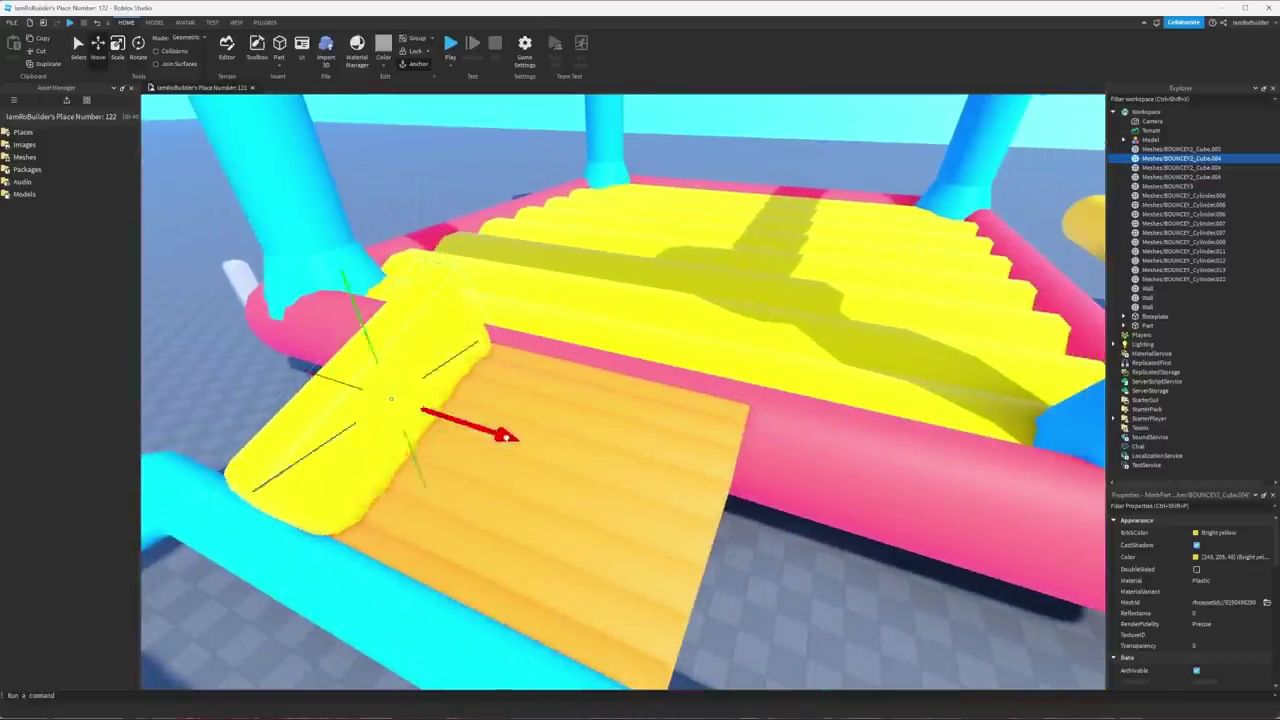
{"action": "left_click_drag", "start_coordinate": [504, 434], "coordinate": [895, 558]}
{"action": "key", "text": "a"}
{"action": "right_click_drag", "start_coordinate": [895, 558], "coordinate": [895, 558]}
{"action": "left_click_drag", "start_coordinate": [704, 432], "coordinate": [708, 434]}
Recolour the entrance ramp between the yellow rails to the pink of the castle's base.
{"action": "left_click", "coordinate": [581, 448]}
{"action": "scroll", "coordinate": [590, 465], "scroll_direction": "down", "scroll_amount": 3}
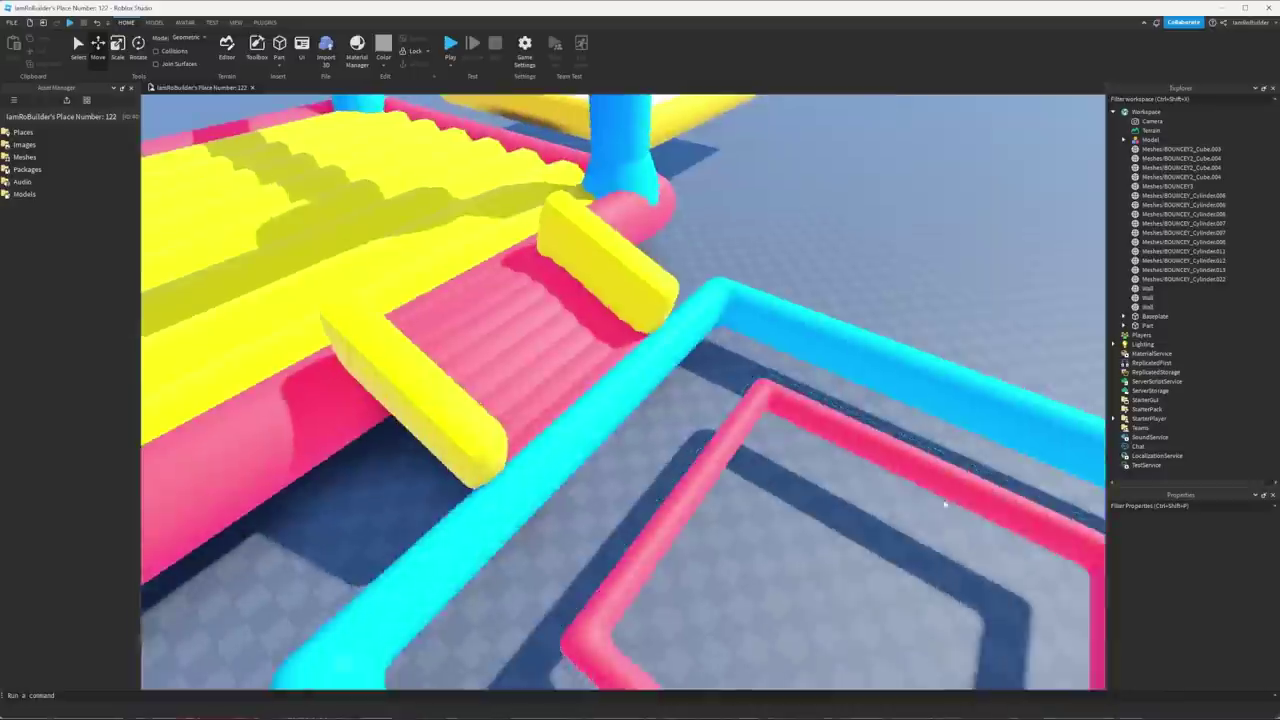
{"action": "key", "text": "s"}
{"action": "right_click_drag", "start_coordinate": [945, 505], "coordinate": [945, 505]}
{"action": "key", "text": "d"}
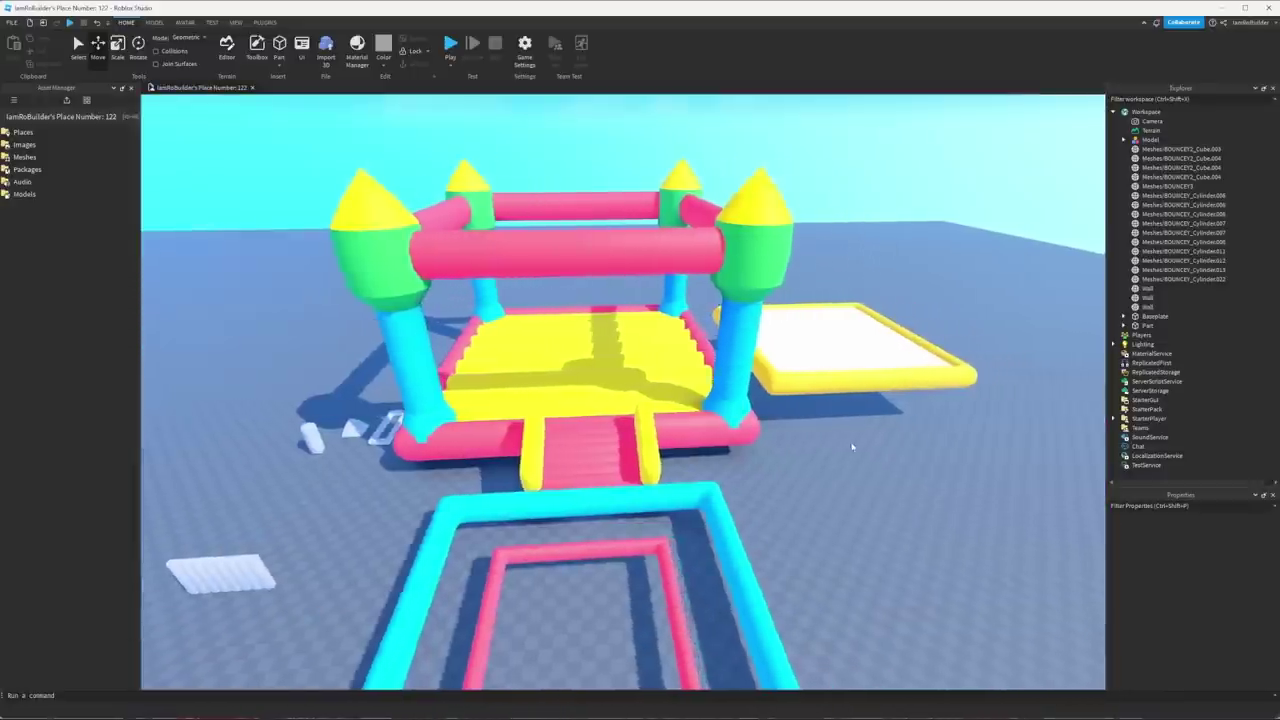
{"action": "key", "text": "a"}
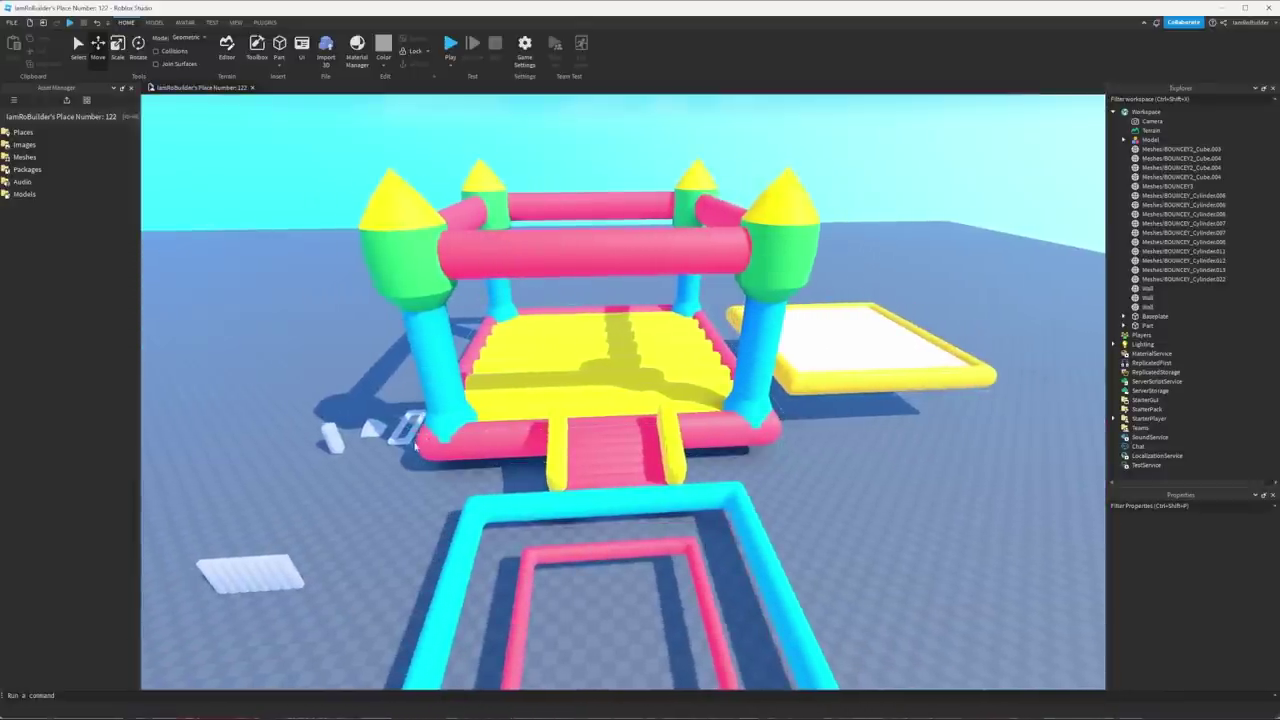
Move the small loose hollow frame onto the white floor area, next to the castle's side edge.
{"action": "key", "text": "d"}
{"action": "left_click_drag", "start_coordinate": [464, 453], "coordinate": [763, 348]}
{"action": "key", "text": "w"}
{"action": "right_click_drag", "start_coordinate": [800, 360], "coordinate": [800, 360]}
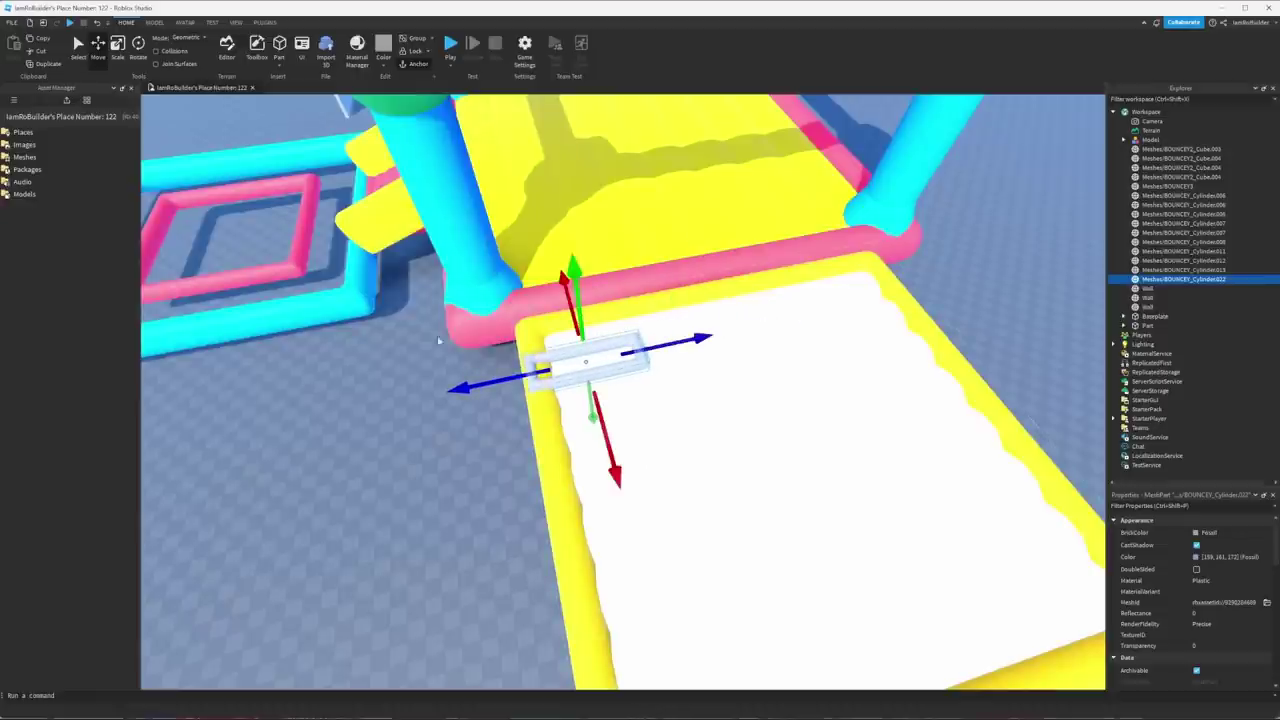
Scale the hollow frame up to span the castle's side, then duplicate it and place the copy directly beside it.
{"action": "left_click", "coordinate": [119, 60]}
{"action": "left_click_drag", "start_coordinate": [676, 343], "coordinate": [935, 308]}
{"action": "right_click_drag", "start_coordinate": [794, 329], "coordinate": [755, 352]}
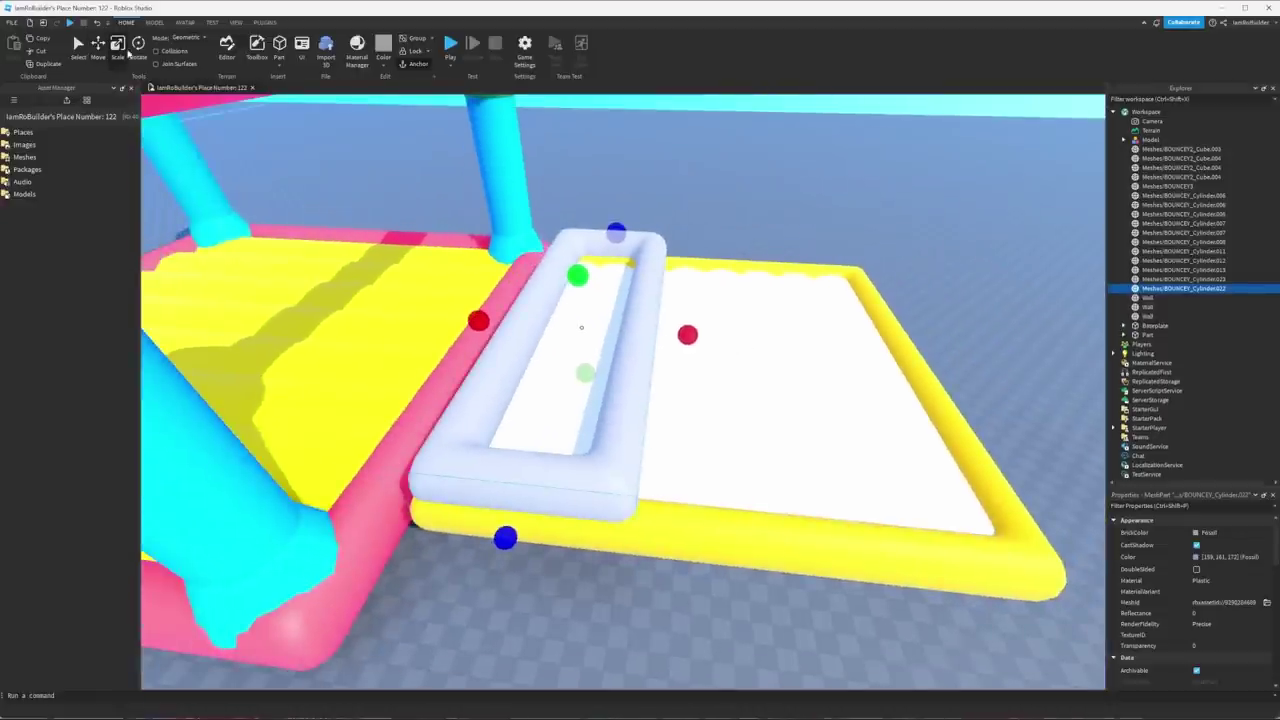
{"action": "left_click_drag", "start_coordinate": [648, 331], "coordinate": [810, 338]}
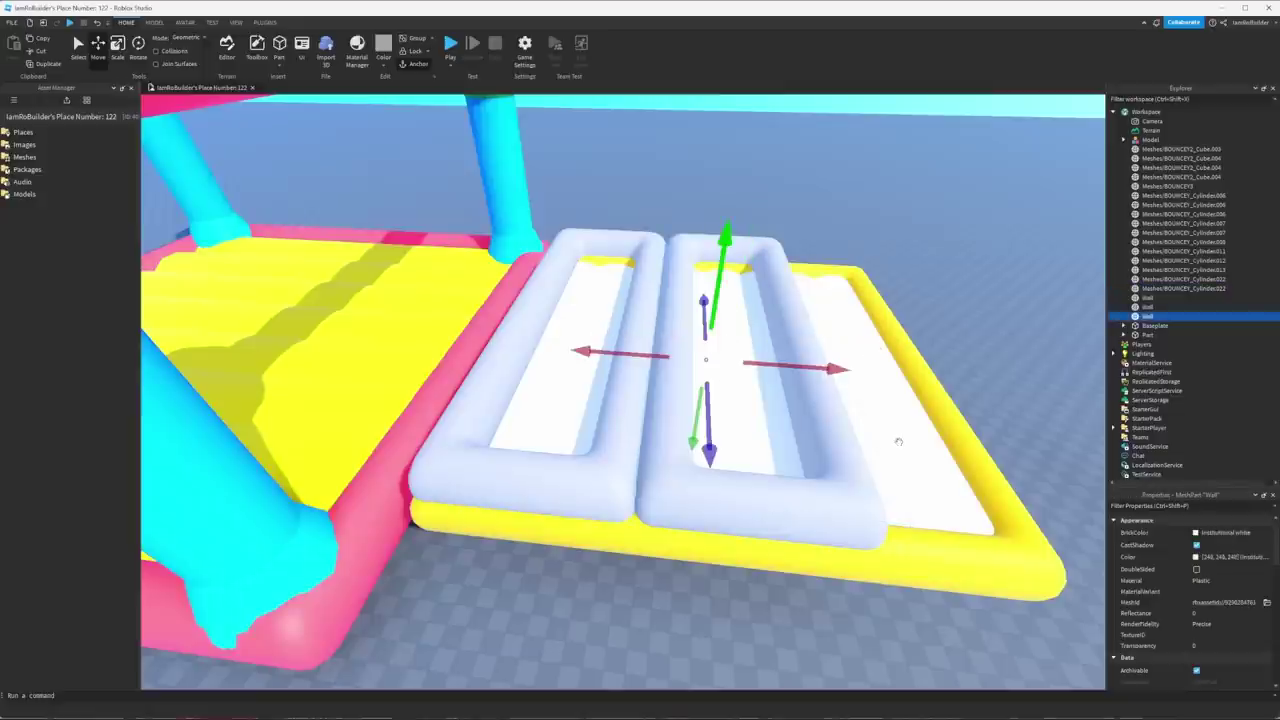
Raise and shrink the white ribbed floor to fill the frame nearest the castle, and delete the gold frame underneath.
{"action": "left_click_drag", "start_coordinate": [727, 287], "coordinate": [730, 267]}
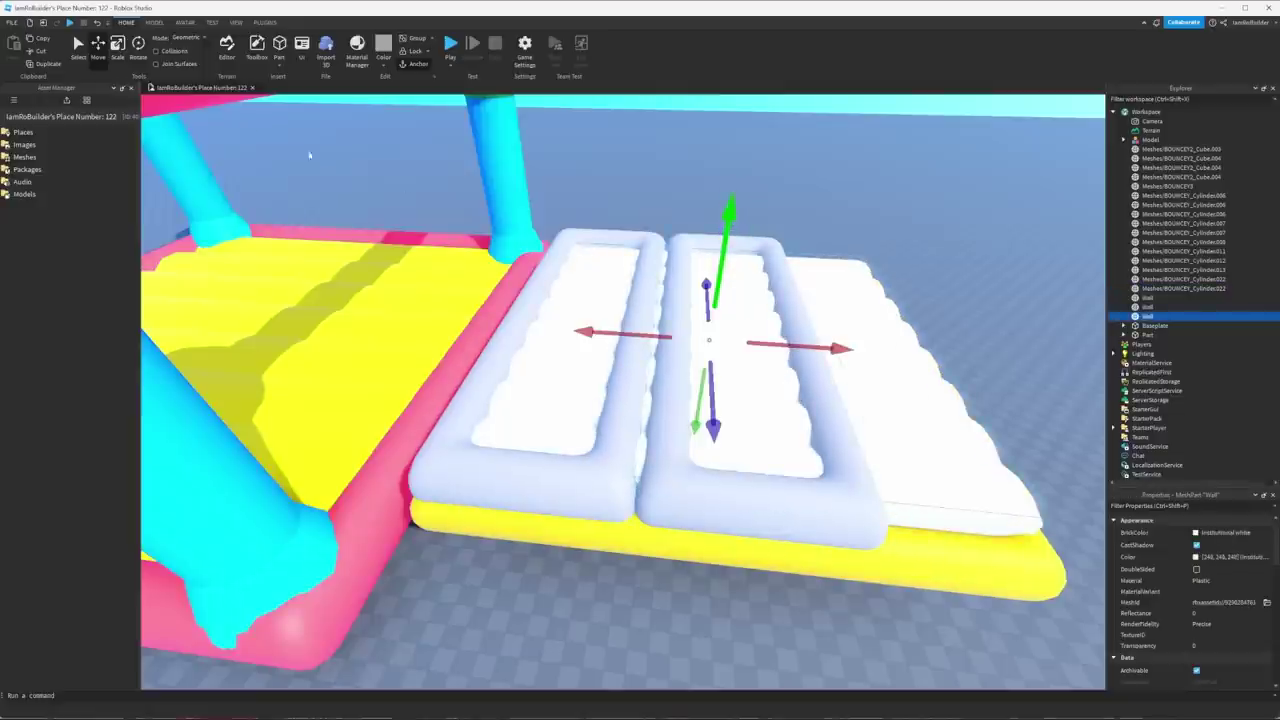
{"action": "left_click_drag", "start_coordinate": [960, 360], "coordinate": [681, 338]}
{"action": "right_click_drag", "start_coordinate": [681, 338], "coordinate": [677, 312]}
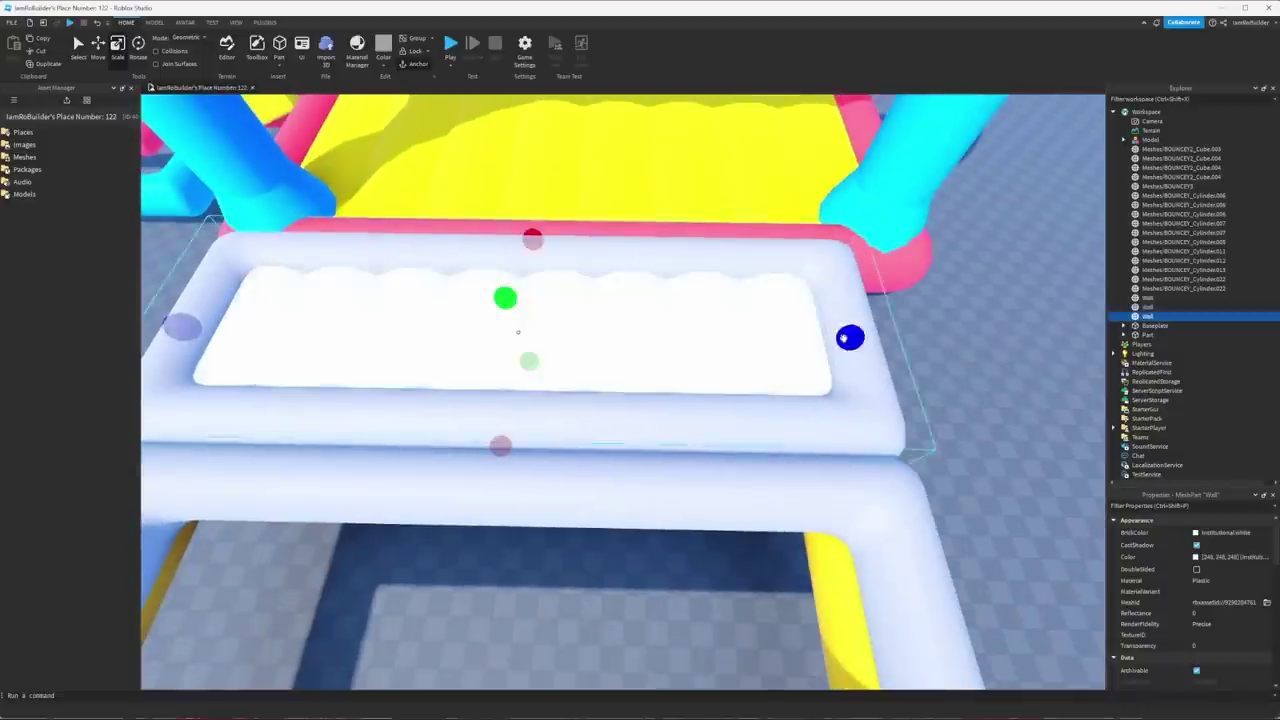
{"action": "right_click_drag", "start_coordinate": [766, 349], "coordinate": [761, 362]}
{"action": "right_click_drag", "start_coordinate": [761, 361], "coordinate": [763, 360]}
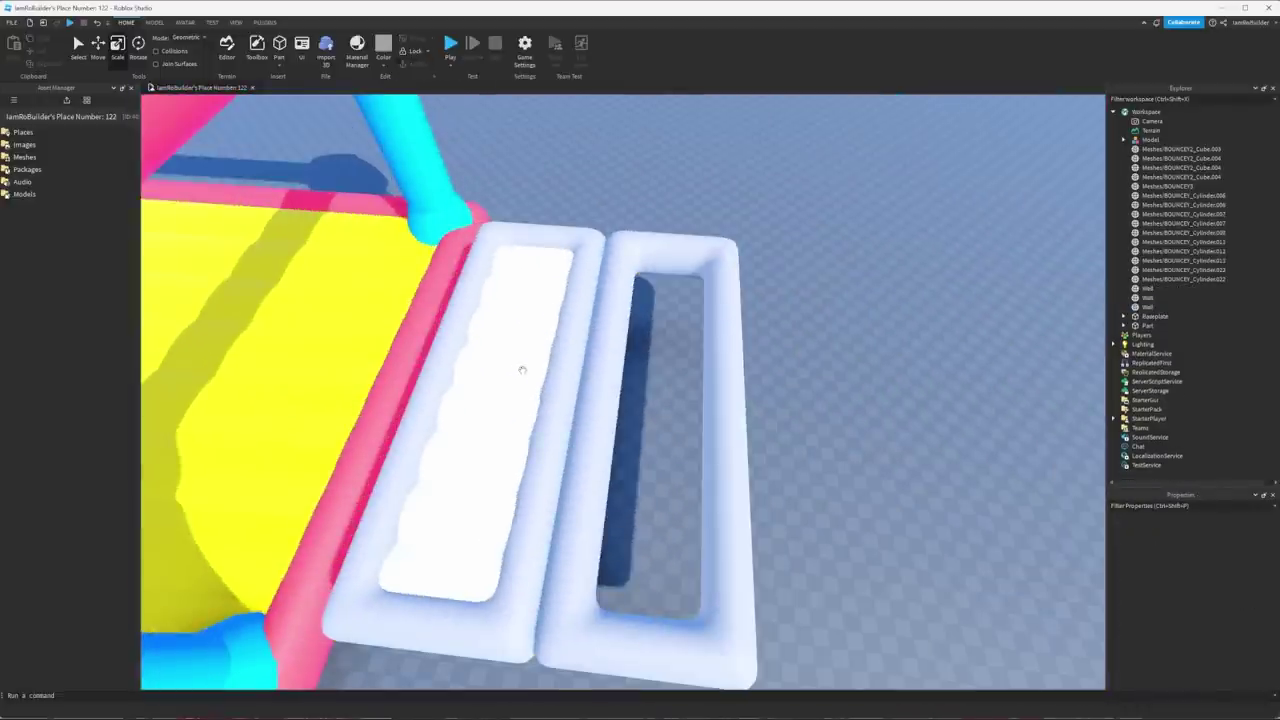
Duplicate the white floor into the second frame, and move both filled frames away from the castle and up off the ground.
{"action": "left_click_drag", "start_coordinate": [540, 345], "coordinate": [564, 515]}
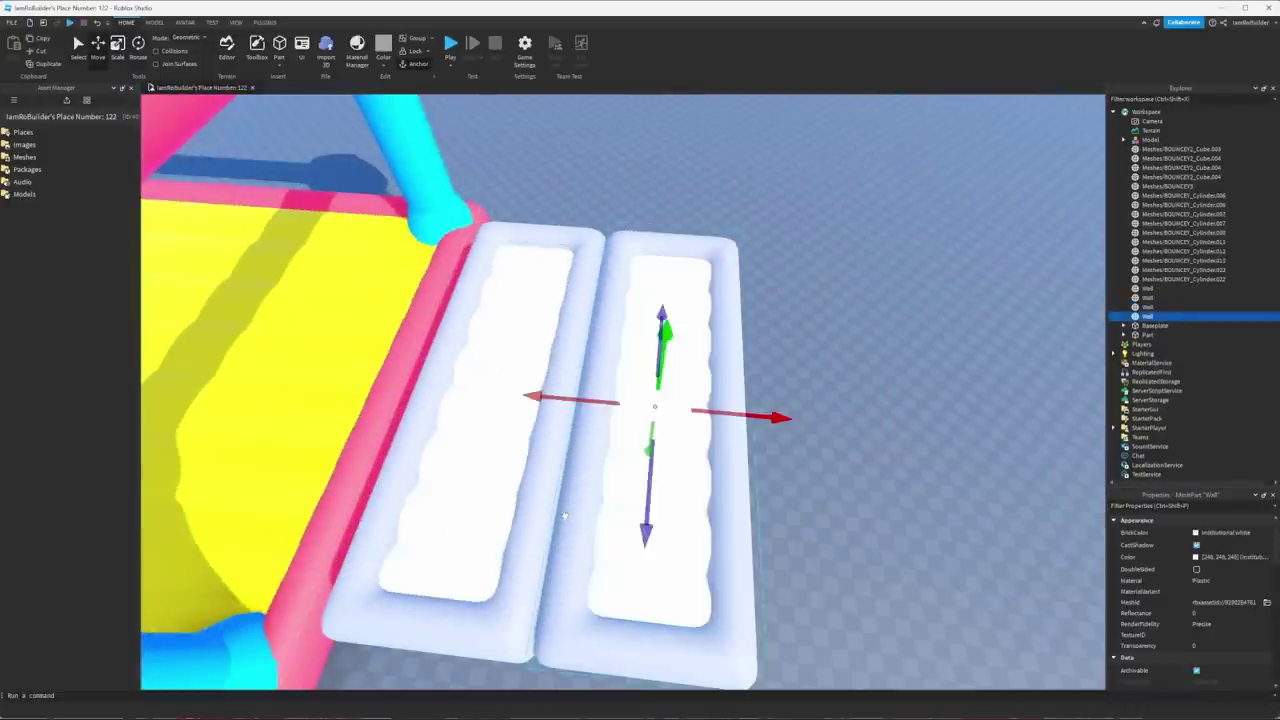
{"action": "right_click_drag", "start_coordinate": [609, 437], "coordinate": [620, 440]}
{"action": "left_click_drag", "start_coordinate": [597, 388], "coordinate": [733, 388]}
{"action": "left_click", "coordinate": [642, 329]}
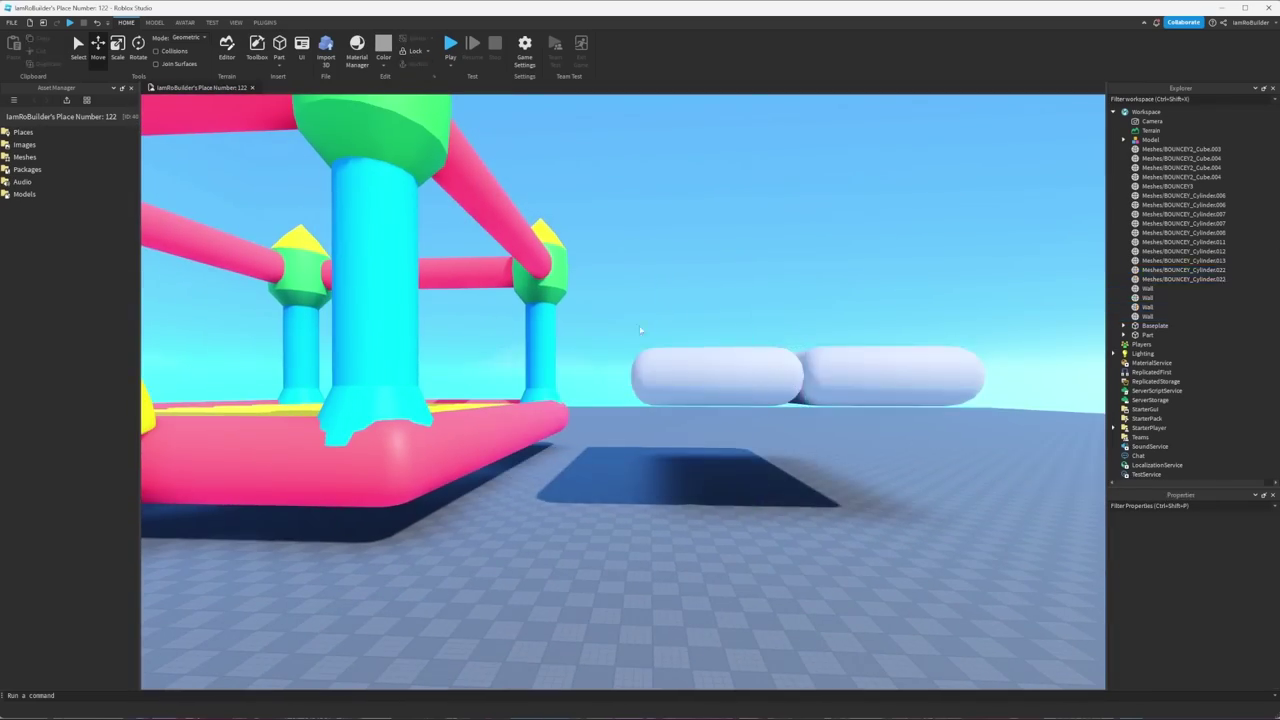
Duplicate the entrance ramp with its side rails, turn the copy to face the white platforms and raise it onto the castle's side edge.
{"action": "right_click_drag", "start_coordinate": [642, 329], "coordinate": [634, 343]}
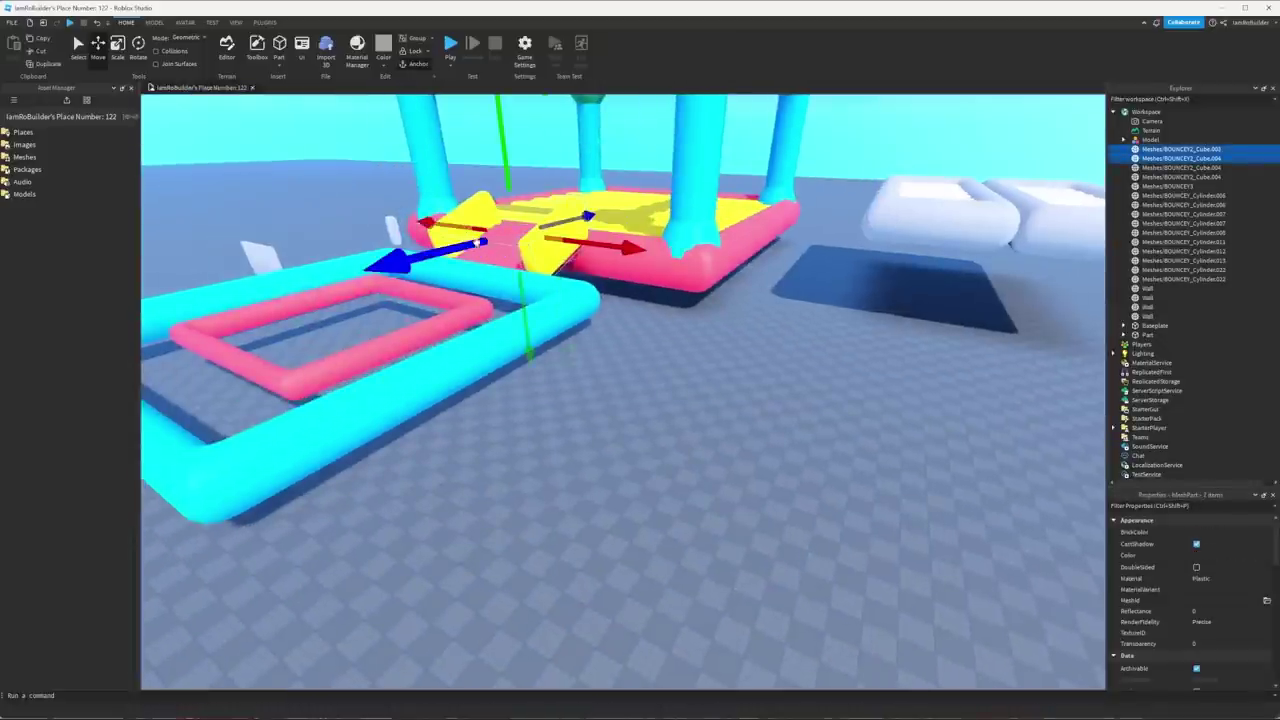
{"action": "key", "text": "ctrl+d"}
{"action": "left_click_drag", "start_coordinate": [441, 233], "coordinate": [672, 193]}
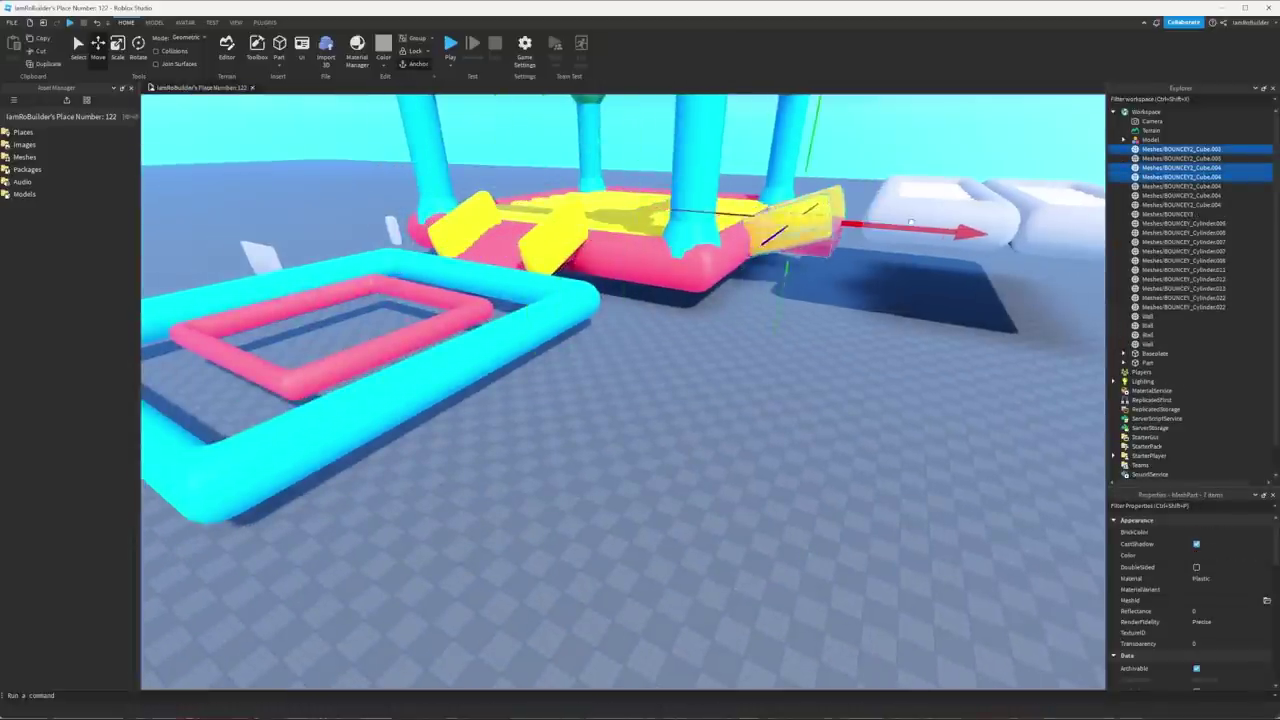
{"action": "key", "text": "f"}
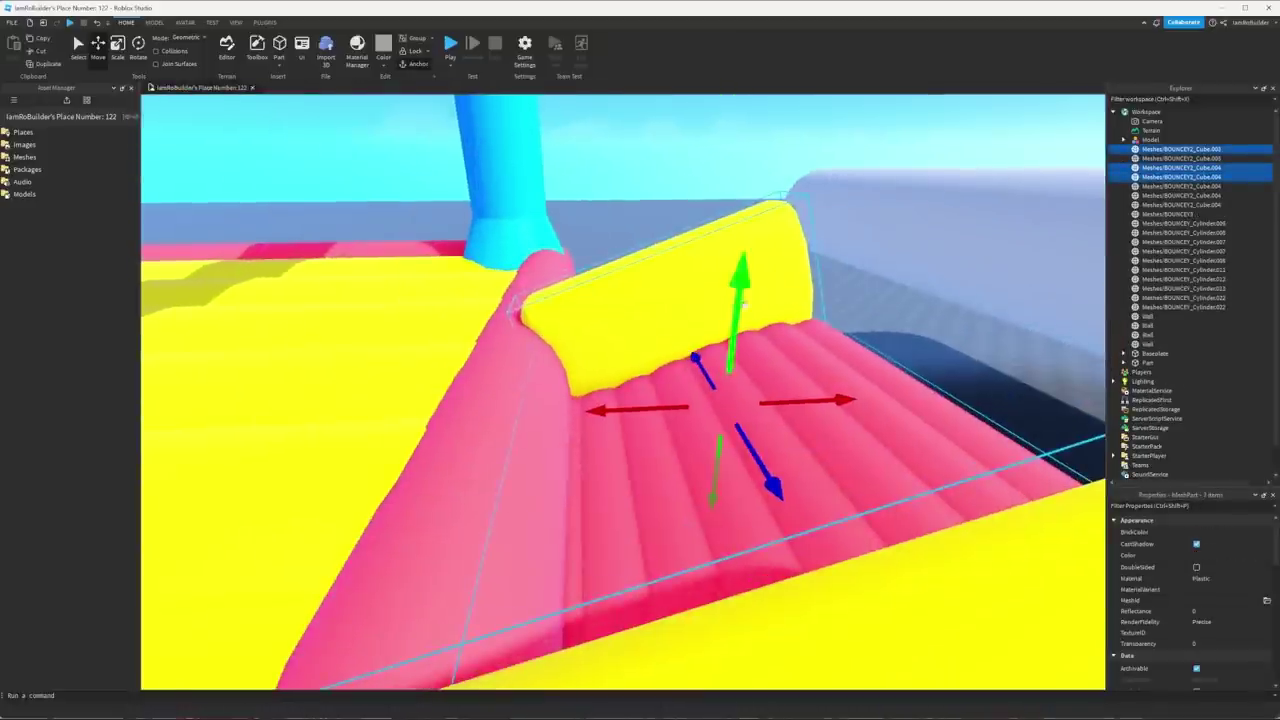
{"action": "left_click_drag", "start_coordinate": [744, 304], "coordinate": [753, 222]}
{"action": "mouse_move", "coordinate": [630, 339]}
{"action": "left_mouse_down"}
{"action": "mouse_move", "coordinate": [677, 337]}
{"action": "mouse_move", "coordinate": [632, 337]}
{"action": "left_mouse_up"}
{"action": "left_click_drag", "start_coordinate": [766, 272], "coordinate": [764, 237]}
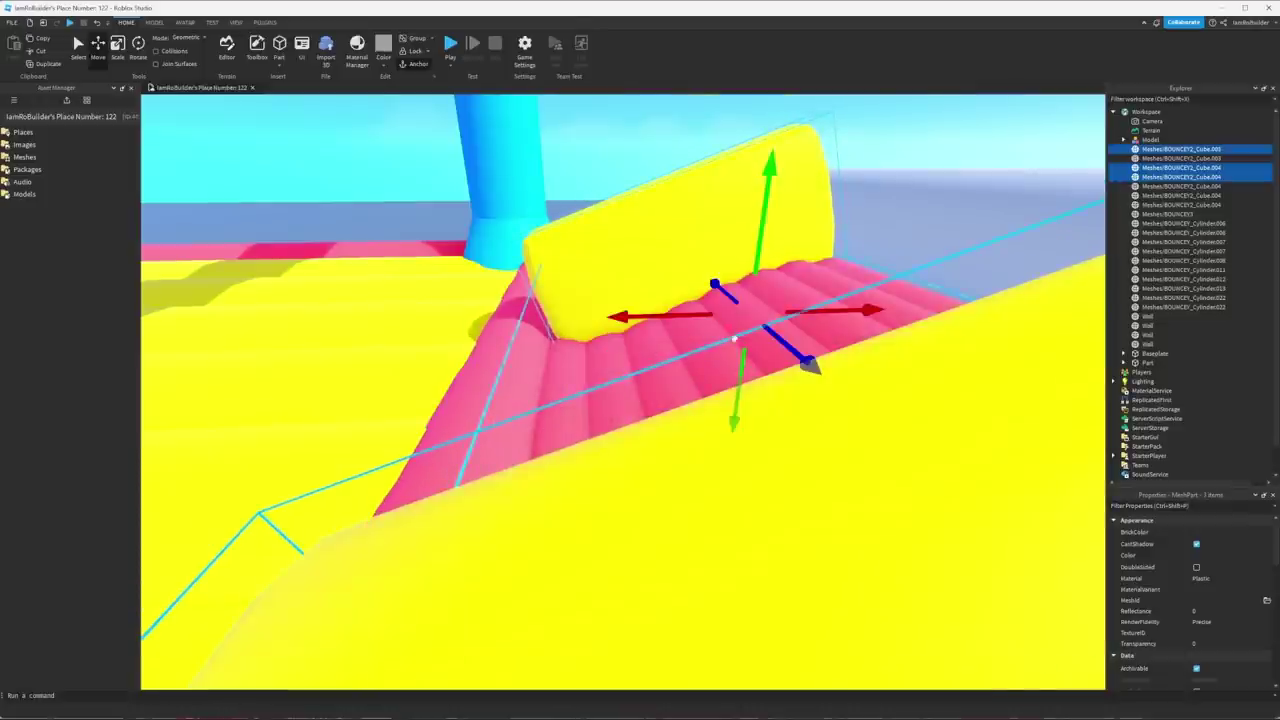
Move both white framed platforms together against the outer end of the side ramp and adjust their height to meet it.
{"action": "right_click_drag", "start_coordinate": [734, 339], "coordinate": [731, 343]}
{"action": "left_click", "coordinate": [755, 354]}
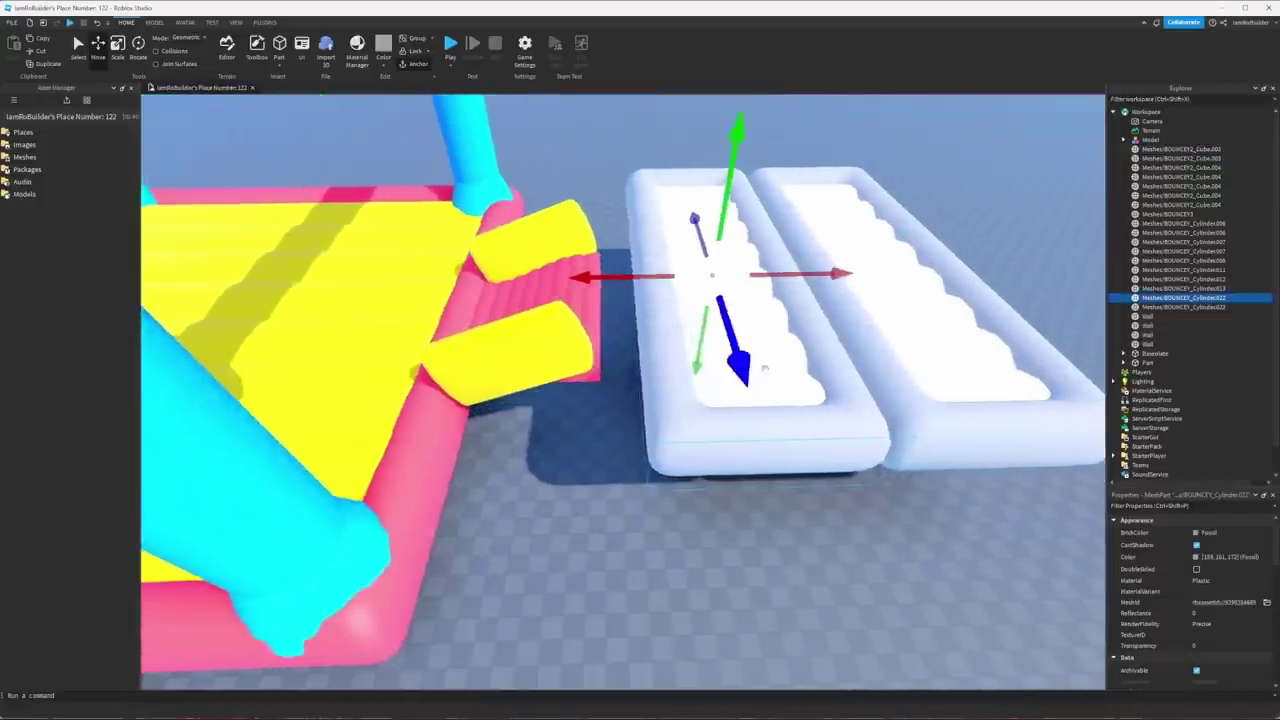
{"action": "key", "text": "d"}
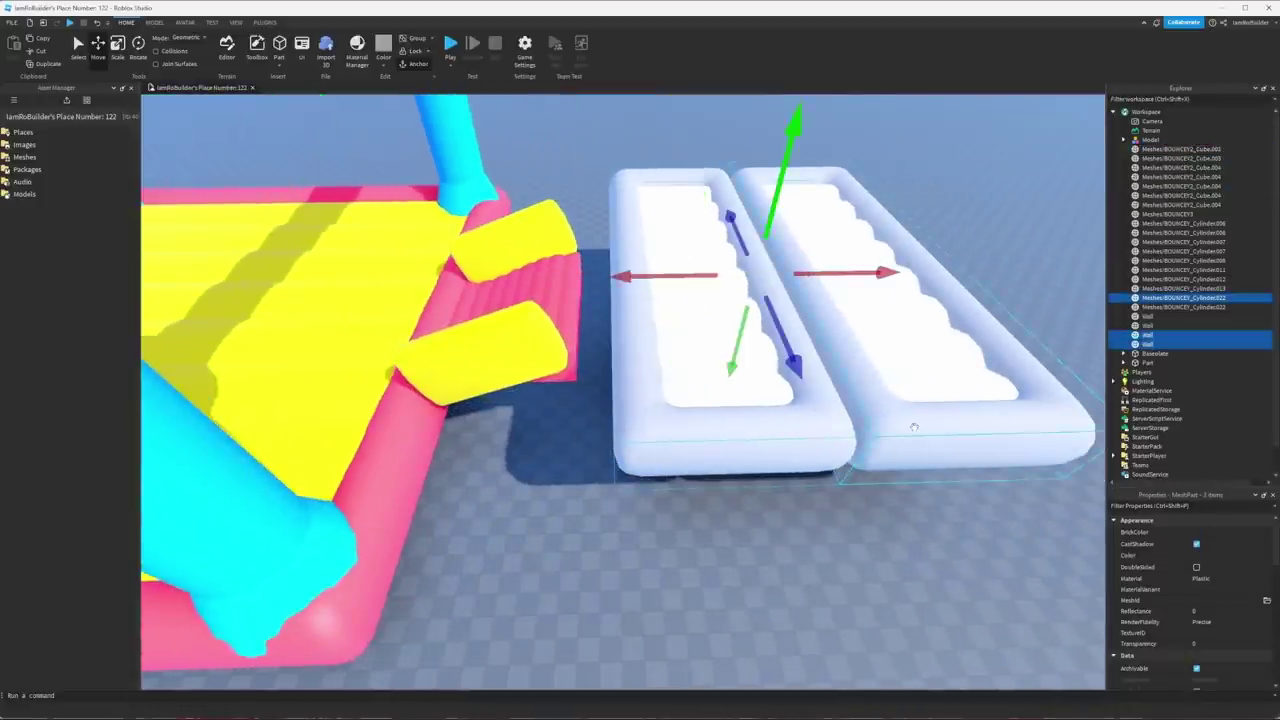
{"action": "left_click_drag", "start_coordinate": [691, 272], "coordinate": [648, 275]}
{"action": "key", "text": "a"}
{"action": "right_click_drag", "start_coordinate": [648, 275], "coordinate": [676, 272]}
{"action": "left_click_drag", "start_coordinate": [683, 236], "coordinate": [680, 309]}
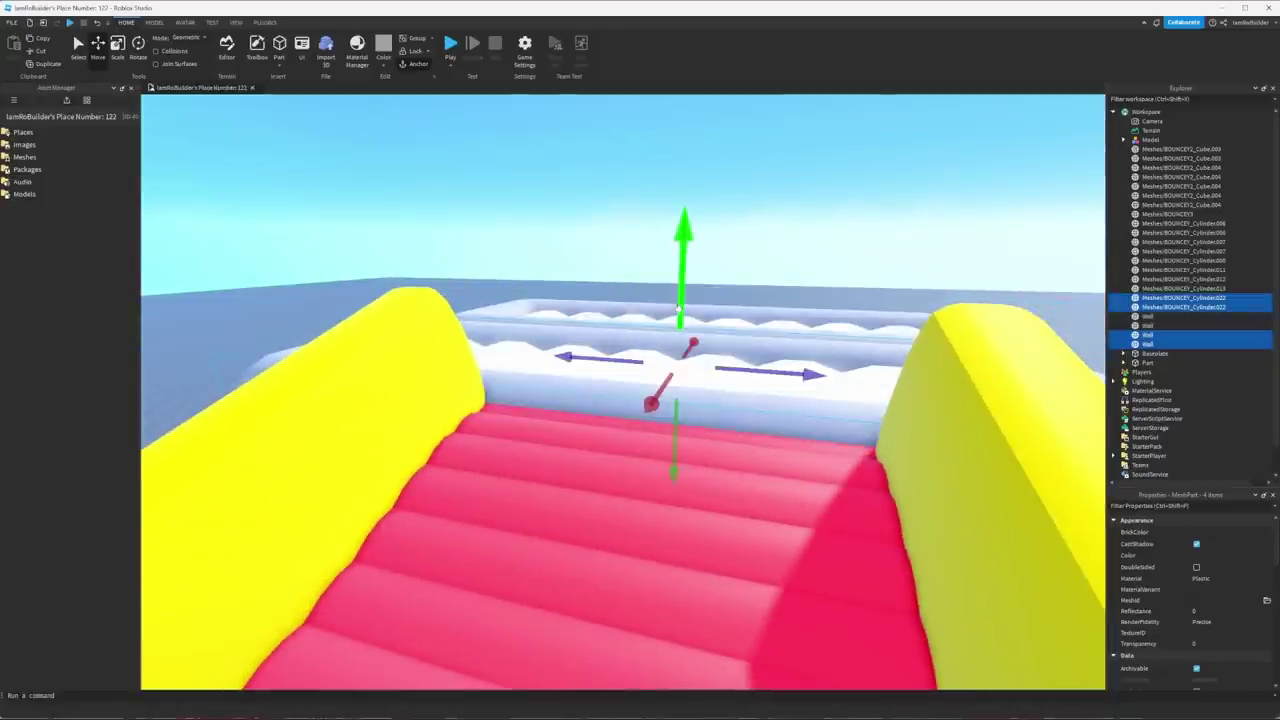
{"action": "right_click_drag", "start_coordinate": [680, 309], "coordinate": [678, 304]}
{"action": "key", "text": "w"}
{"action": "key", "text": "s"}
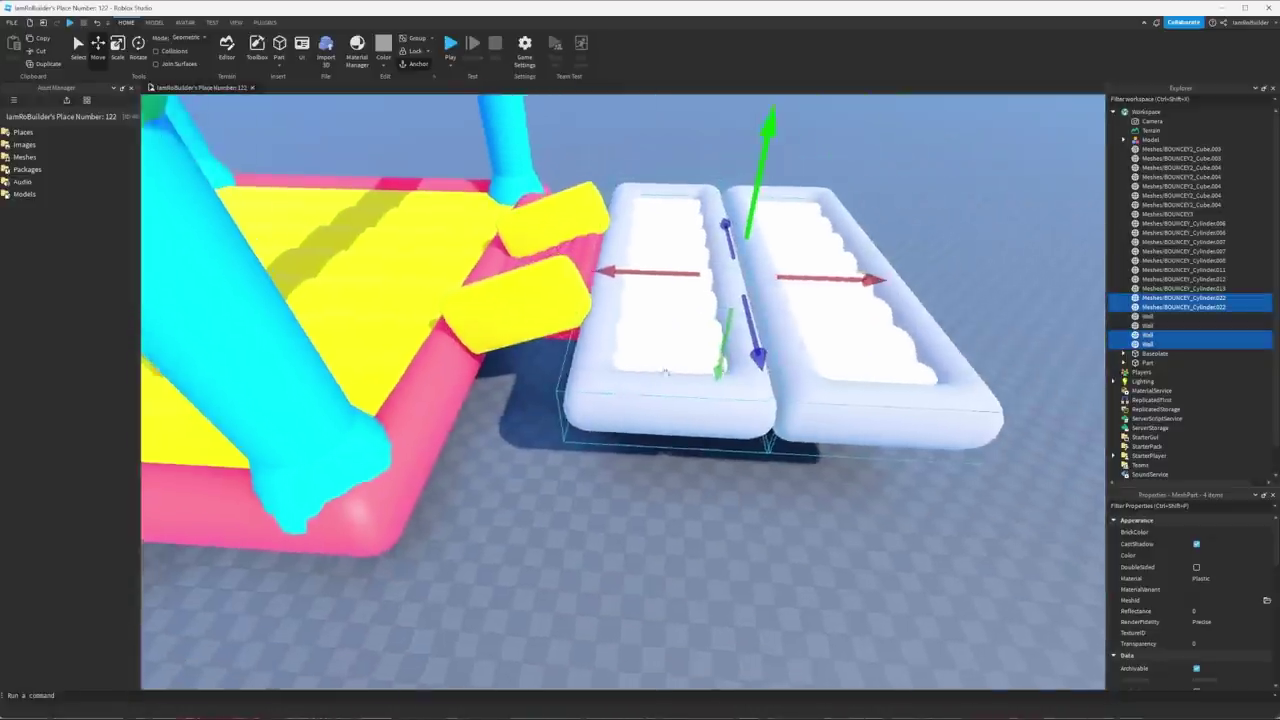
Recolour the ribbed surface of the castle's side ramp yellow.
{"action": "left_click", "coordinate": [635, 487]}
{"action": "right_click_drag", "start_coordinate": [561, 335], "coordinate": [552, 394]}
{"action": "left_click", "coordinate": [577, 446]}
{"action": "left_click", "coordinate": [1209, 533]}
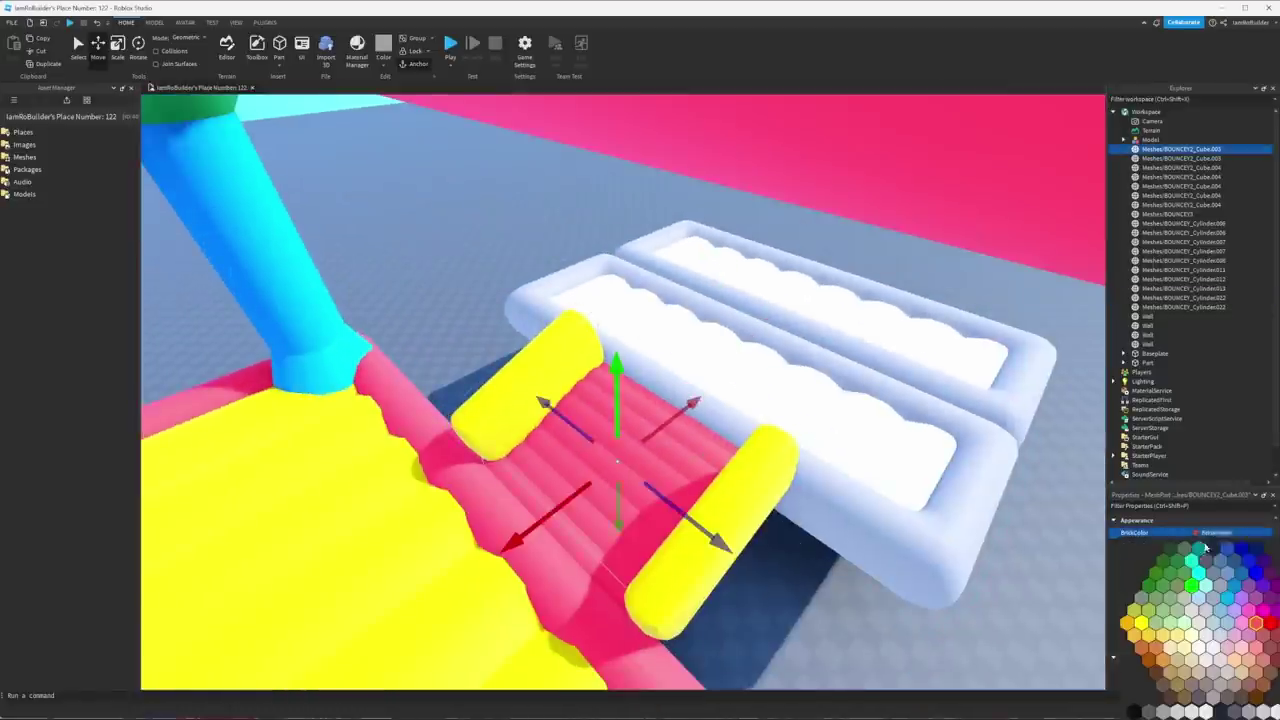
{"action": "left_click", "coordinate": [1138, 637]}
{"action": "left_click", "coordinate": [1000, 588]}
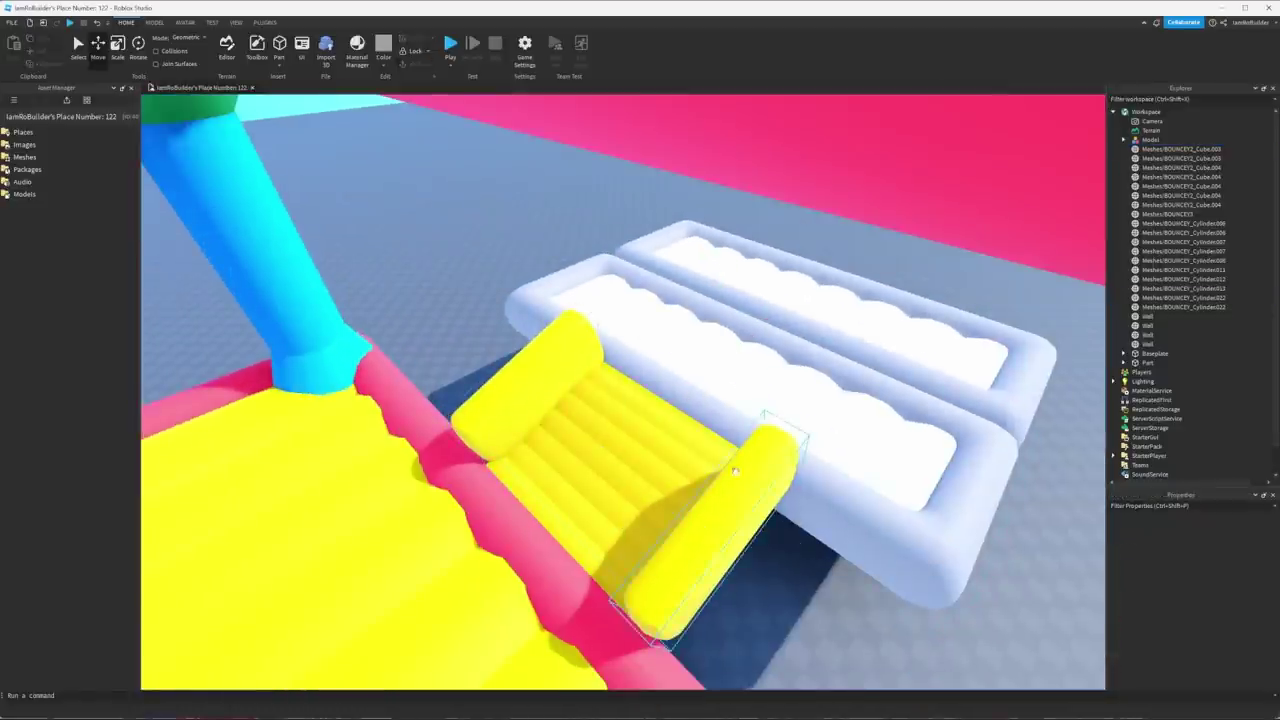
Recolour both side rails of the side ramp white.
{"action": "left_click", "coordinate": [1209, 533]}
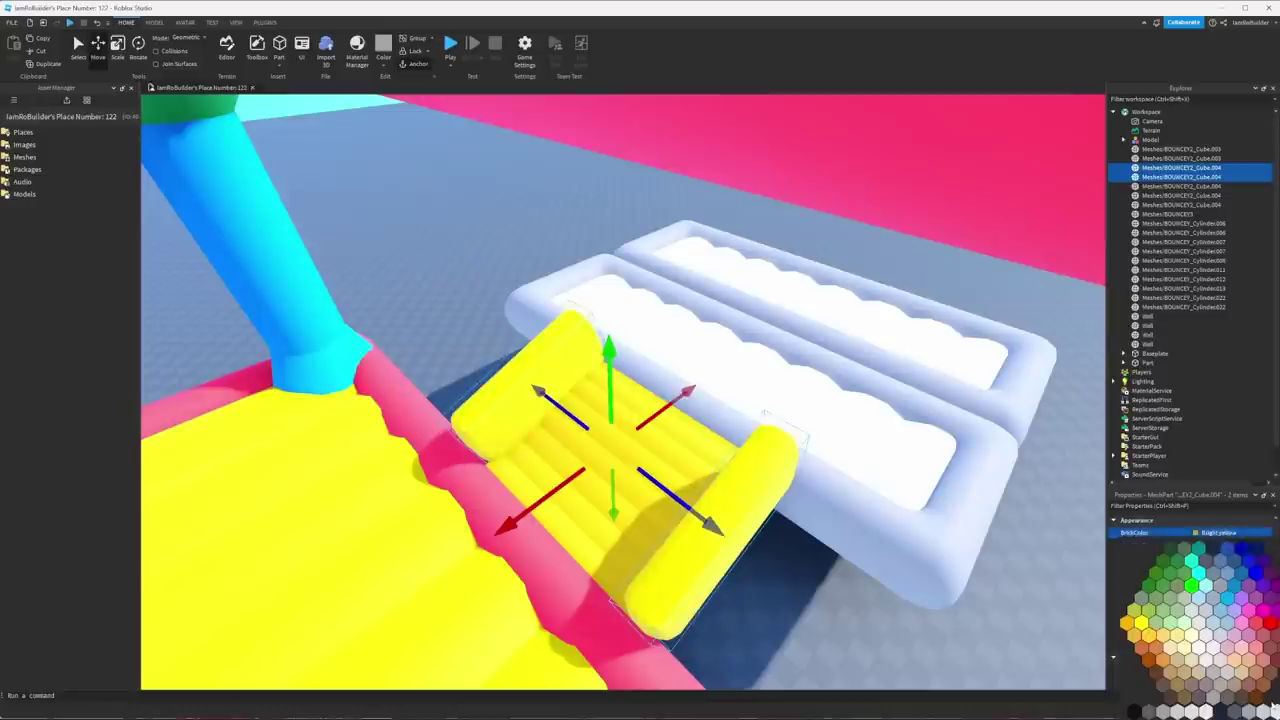
{"action": "left_click", "coordinate": [1199, 626]}
{"action": "left_click", "coordinate": [900, 445]}
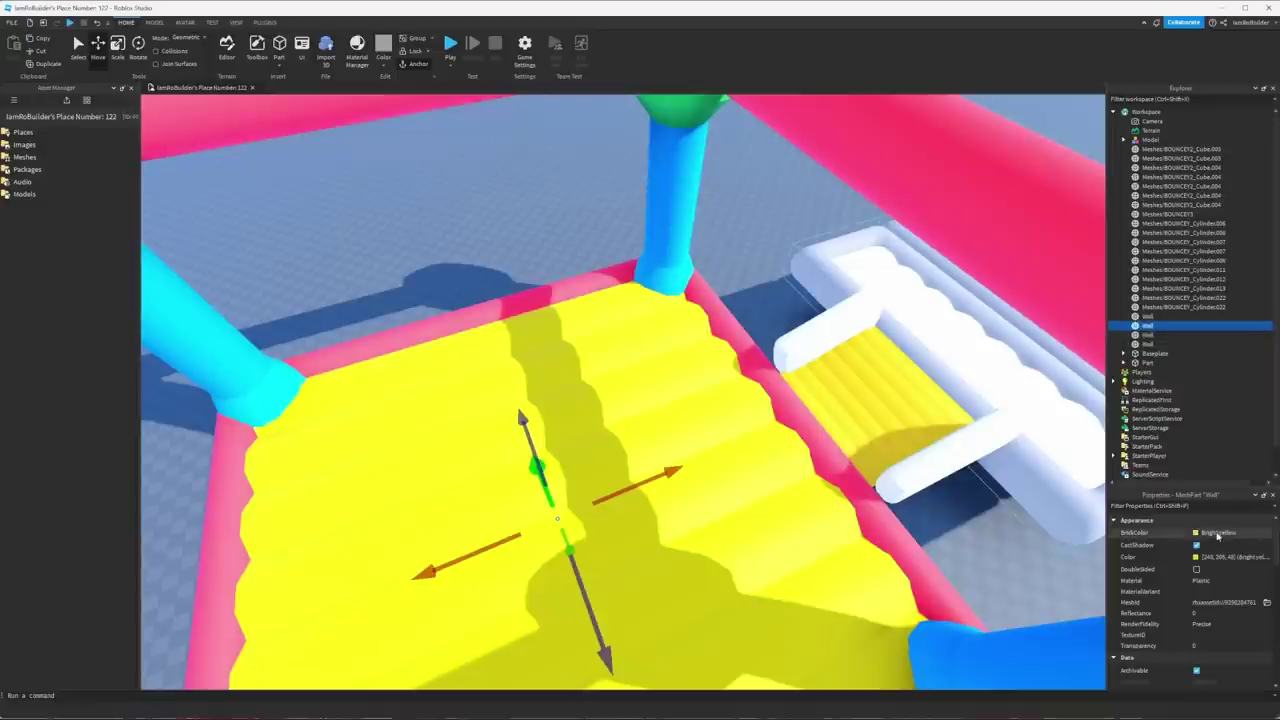
Recolour the castle's main ribbed floor green.
{"action": "left_click", "coordinate": [1217, 533]}
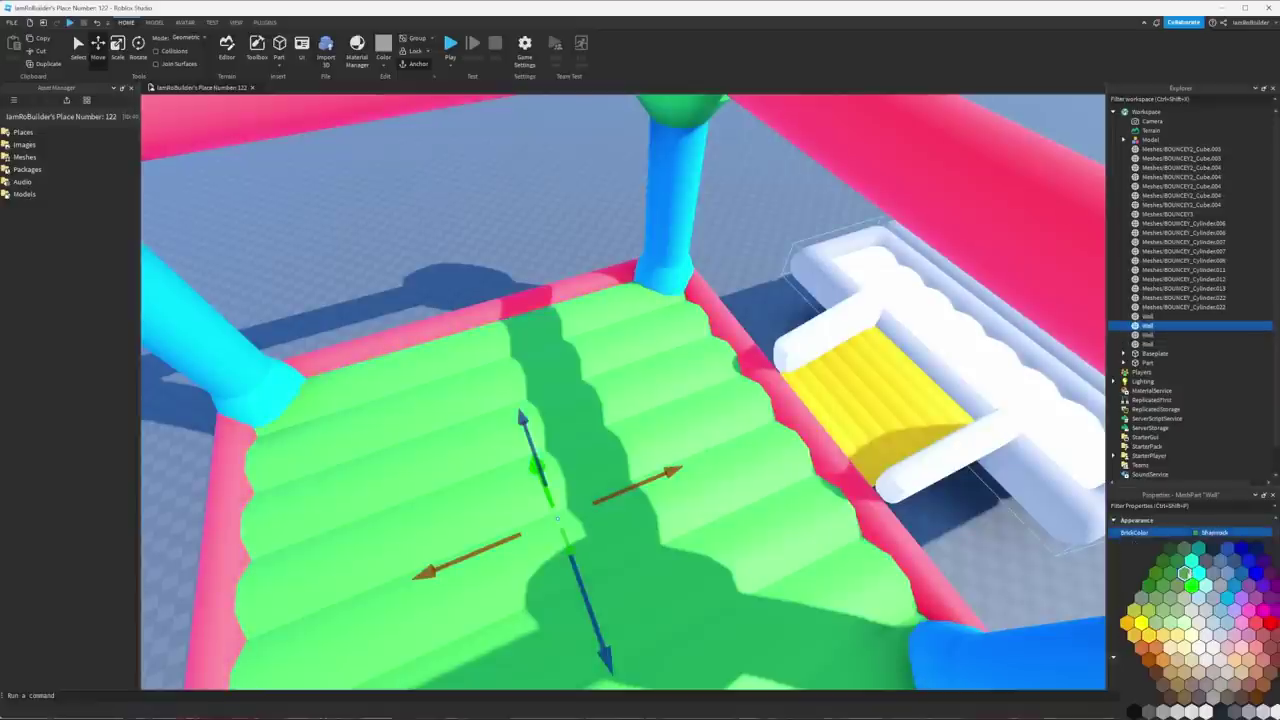
{"action": "left_click", "coordinate": [1187, 572]}
{"action": "left_click", "coordinate": [477, 217]}
Recolour the frames of both side platforms yellow.
{"action": "right_click_drag", "start_coordinate": [684, 412], "coordinate": [690, 427]}
{"action": "key", "text": "w"}
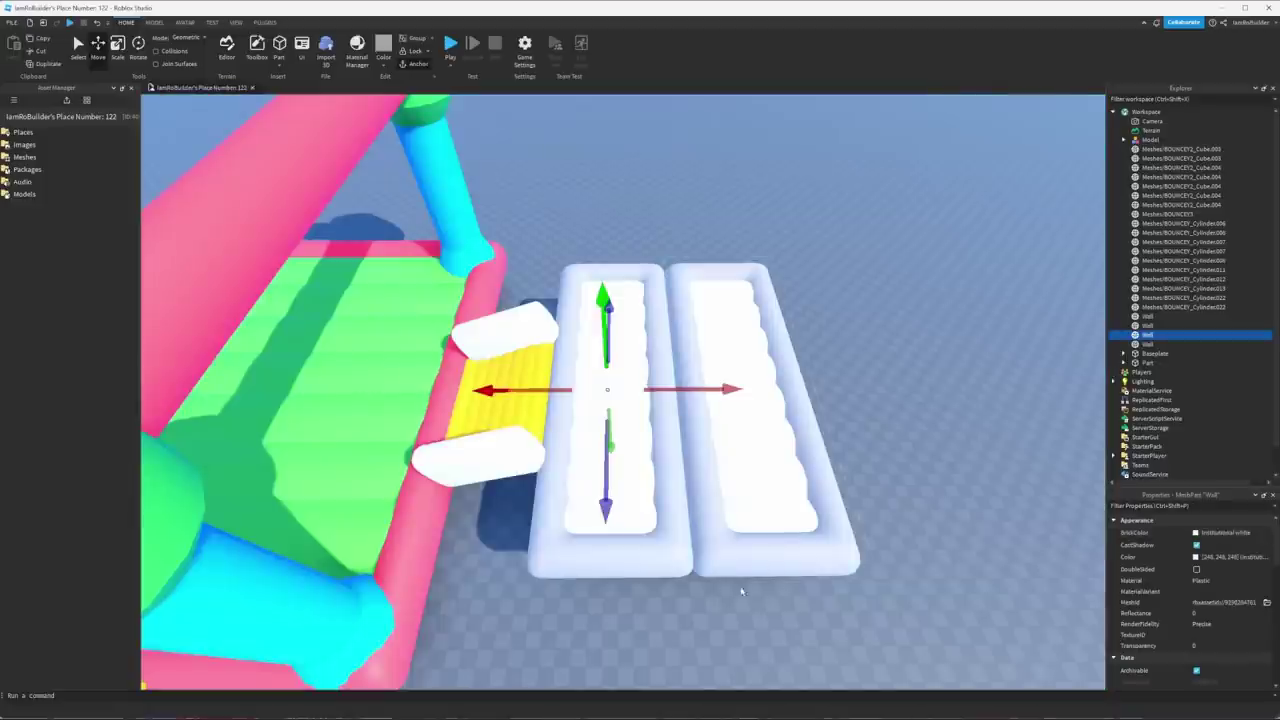
{"action": "left_click", "coordinate": [1204, 535]}
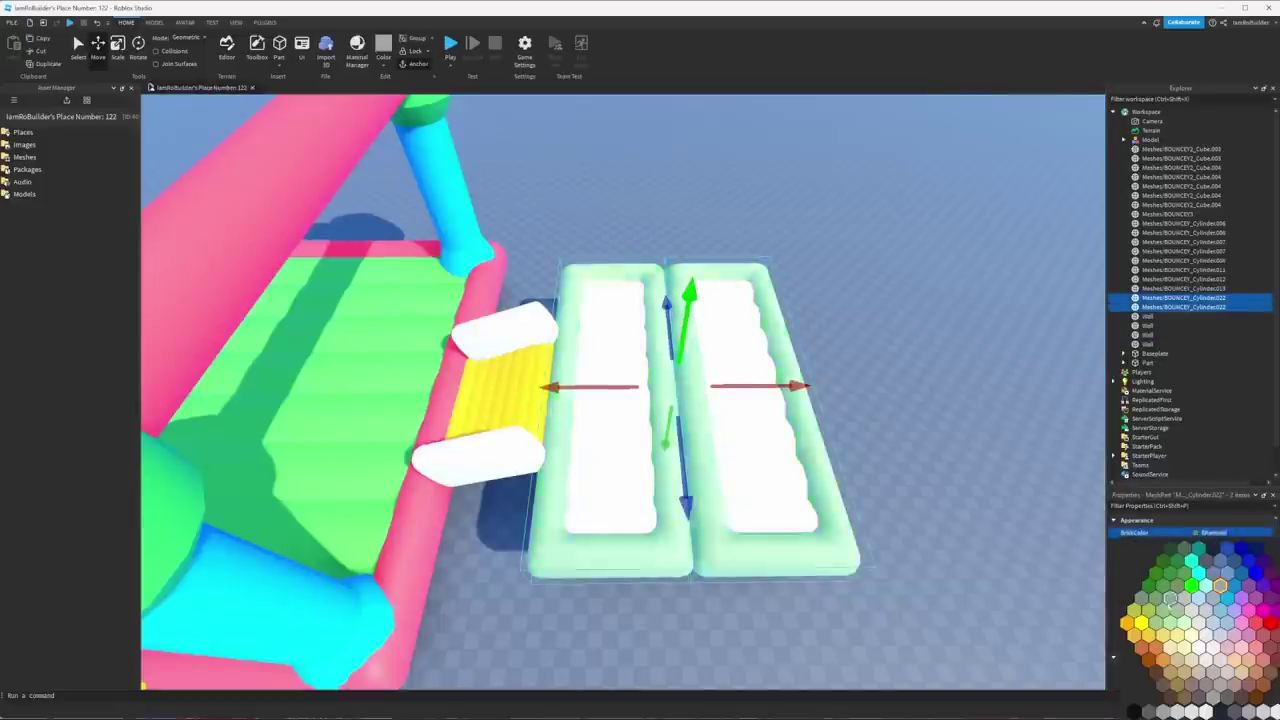
{"action": "left_click", "coordinate": [1111, 627]}
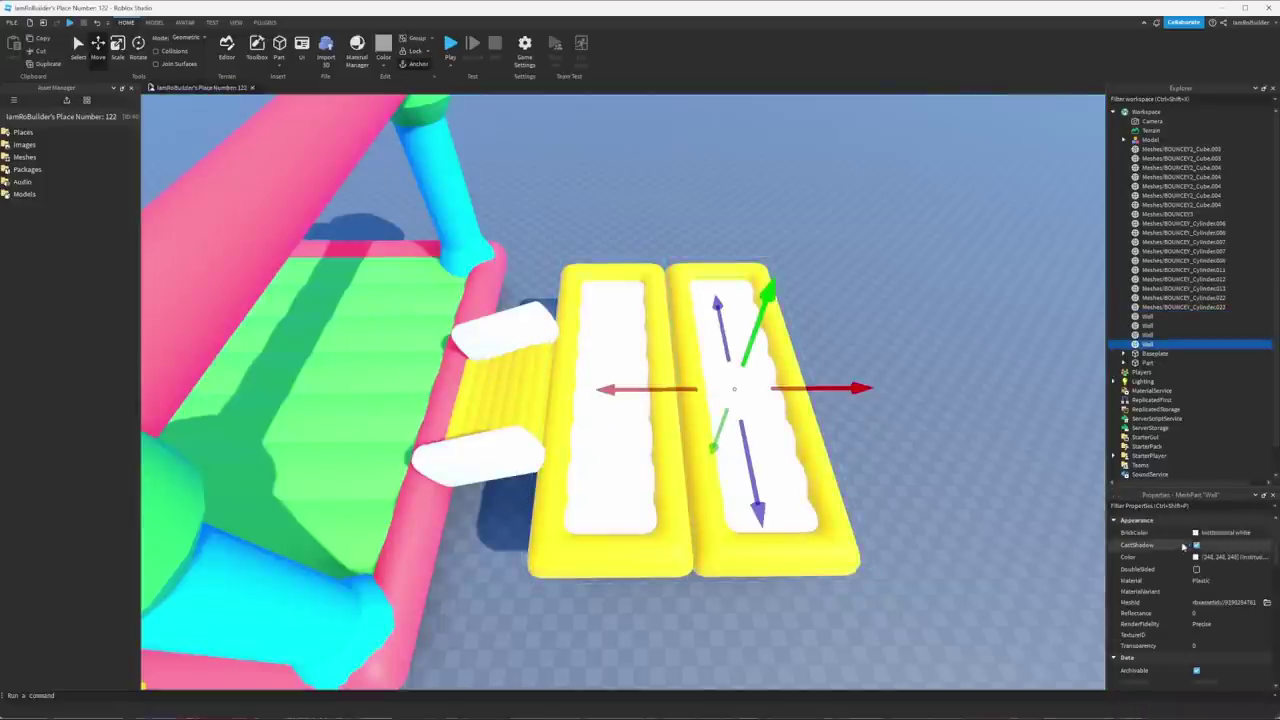
Set the outer platform's ribbed floor to Gold and its frame to Institutional white.
{"action": "left_click", "coordinate": [1198, 533]}
{"action": "left_click", "coordinate": [1134, 634]}
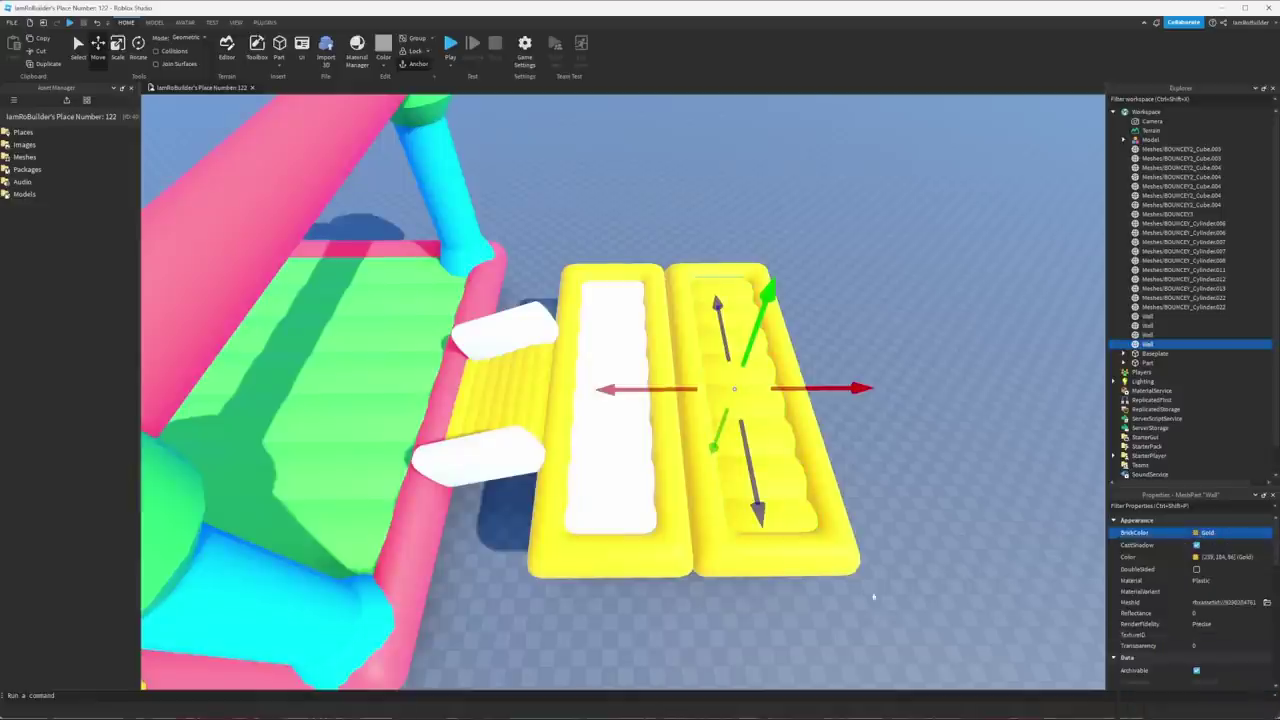
{"action": "left_click", "coordinate": [840, 565]}
{"action": "left_click", "coordinate": [1200, 537]}
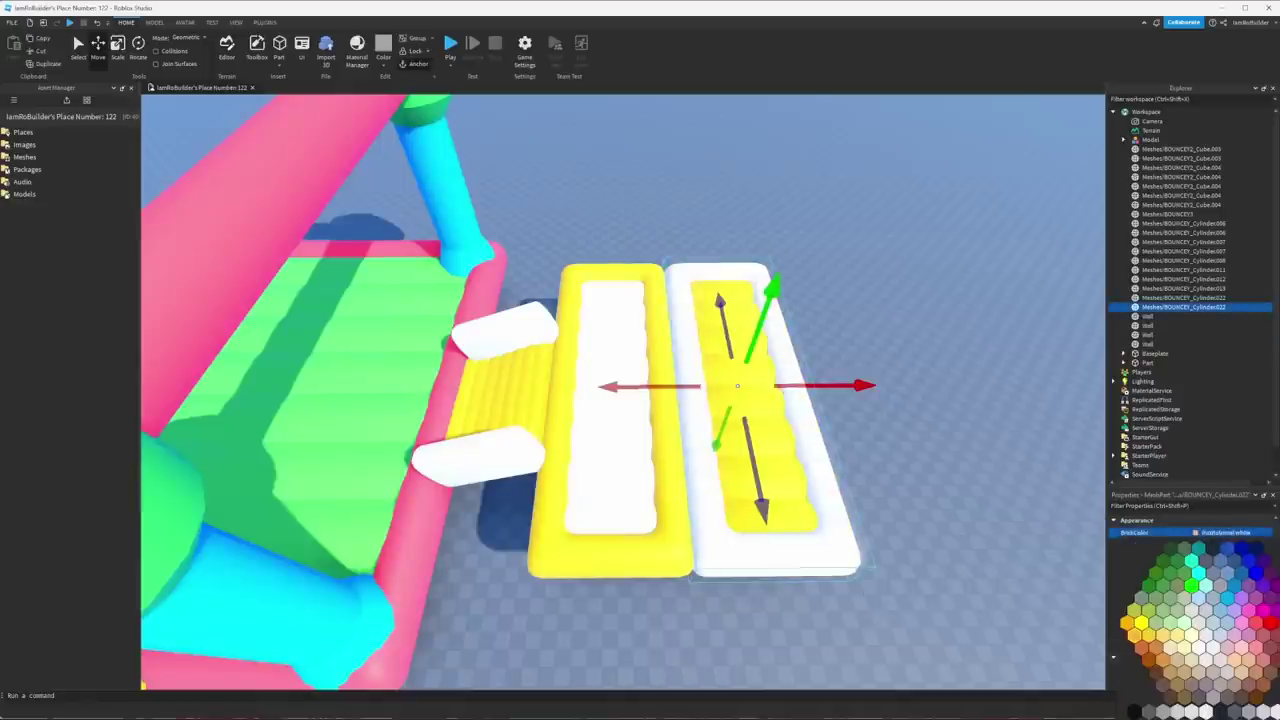
{"action": "left_click", "coordinate": [1195, 620]}
{"action": "left_click", "coordinate": [965, 565]}
Duplicate the outer platform's gold floor, stand the copy upright and position it as a wall along the platform's outer edge.
{"action": "right_click_drag", "start_coordinate": [767, 512], "coordinate": [767, 512]}
{"action": "key", "text": "s"}
{"action": "key", "text": "w"}
{"action": "left_click", "coordinate": [789, 490]}
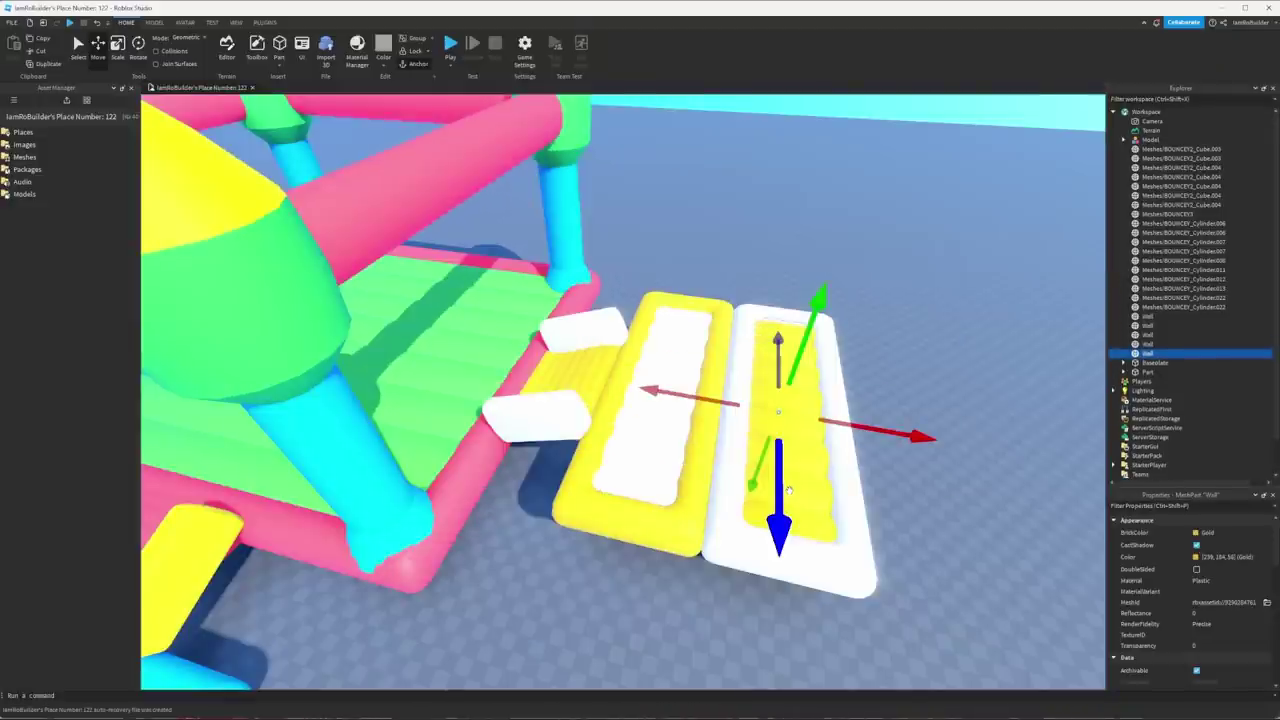
{"action": "key", "text": "ctrl+t"}
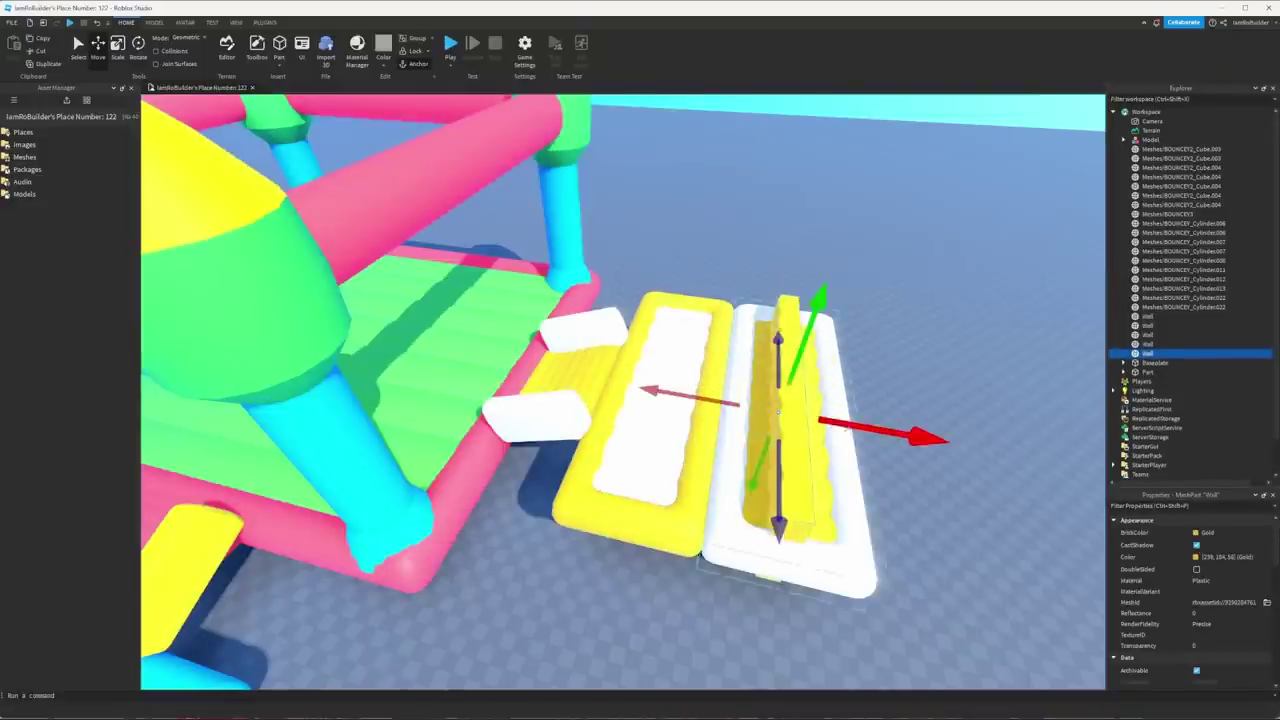
{"action": "left_click_drag", "start_coordinate": [862, 422], "coordinate": [921, 424]}
{"action": "key", "text": "w"}
{"action": "right_click_drag", "start_coordinate": [921, 424], "coordinate": [921, 424]}
{"action": "left_click_drag", "start_coordinate": [768, 404], "coordinate": [798, 304]}
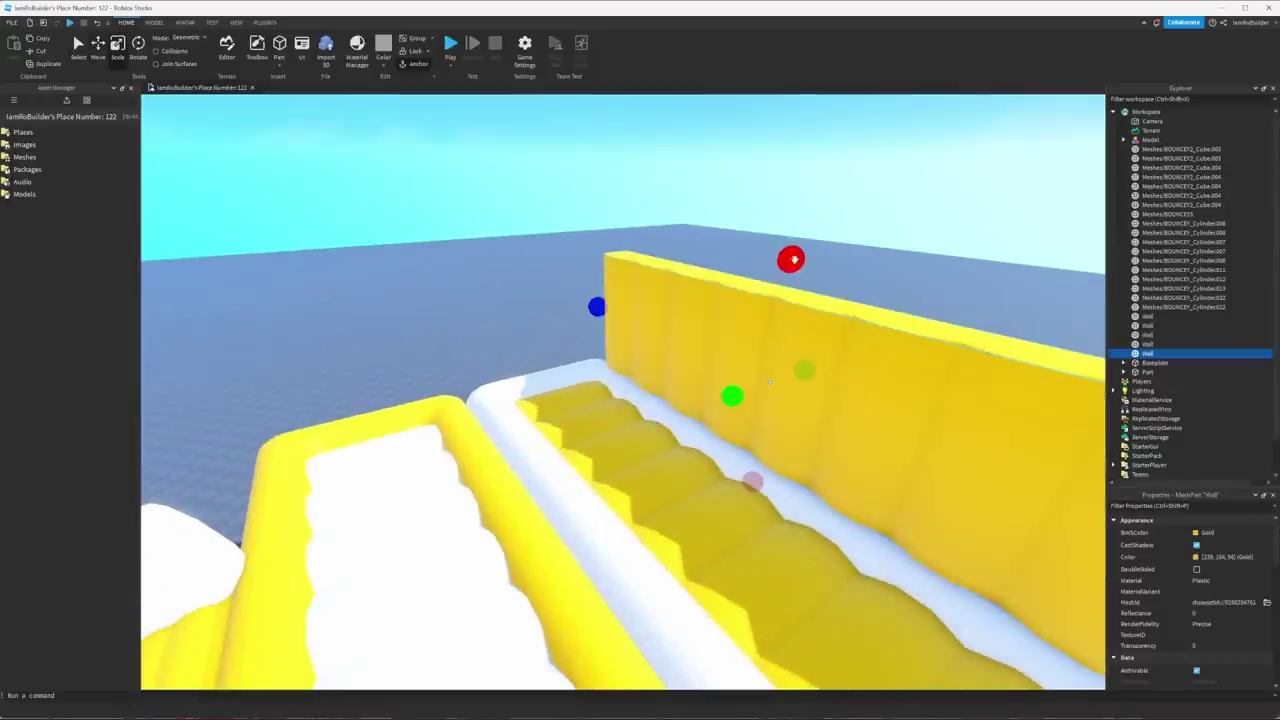
Scale the upright gold wall to make it taller and thicker.
{"action": "left_click_drag", "start_coordinate": [794, 260], "coordinate": [795, 201]}
{"action": "key", "text": "d"}
{"action": "right_click_drag", "start_coordinate": [795, 201], "coordinate": [795, 201]}
{"action": "key", "text": "s"}
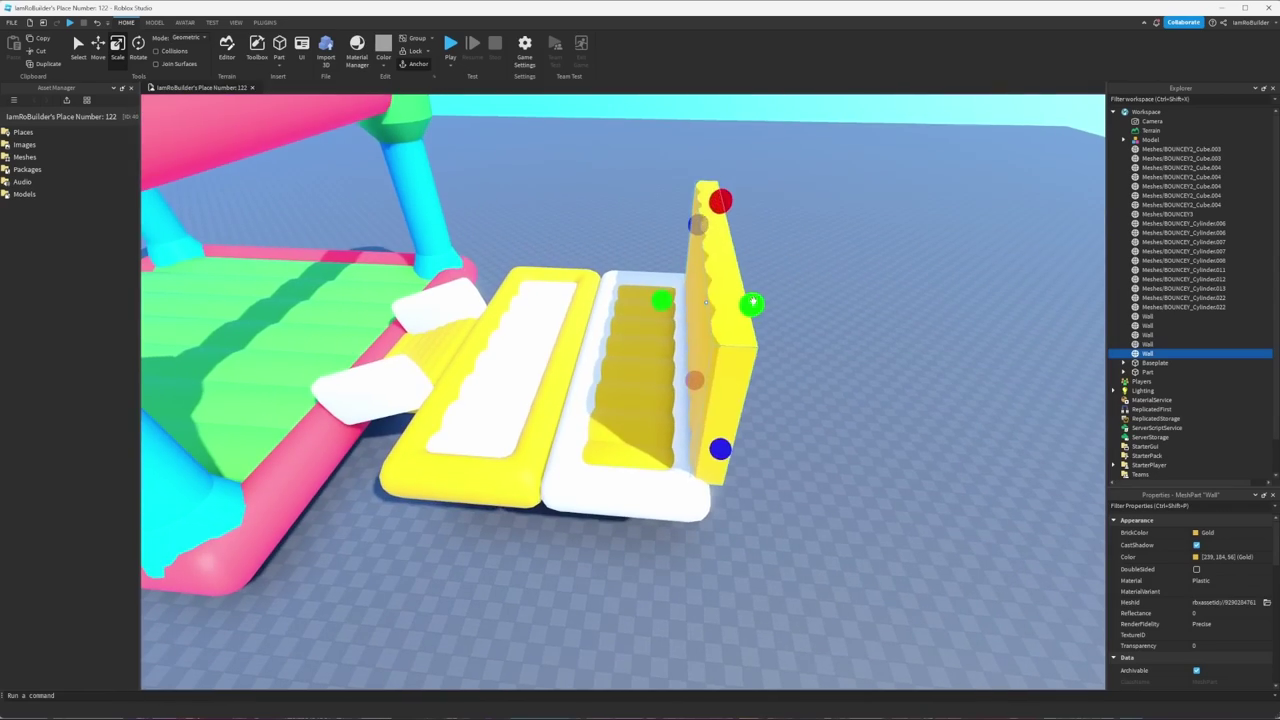
{"action": "left_click_drag", "start_coordinate": [753, 302], "coordinate": [762, 303]}
{"action": "key", "text": "a"}
{"action": "right_click_drag", "start_coordinate": [762, 303], "coordinate": [760, 304]}
{"action": "left_click", "coordinate": [804, 371]}
{"action": "right_click_drag", "start_coordinate": [804, 371], "coordinate": [804, 371]}
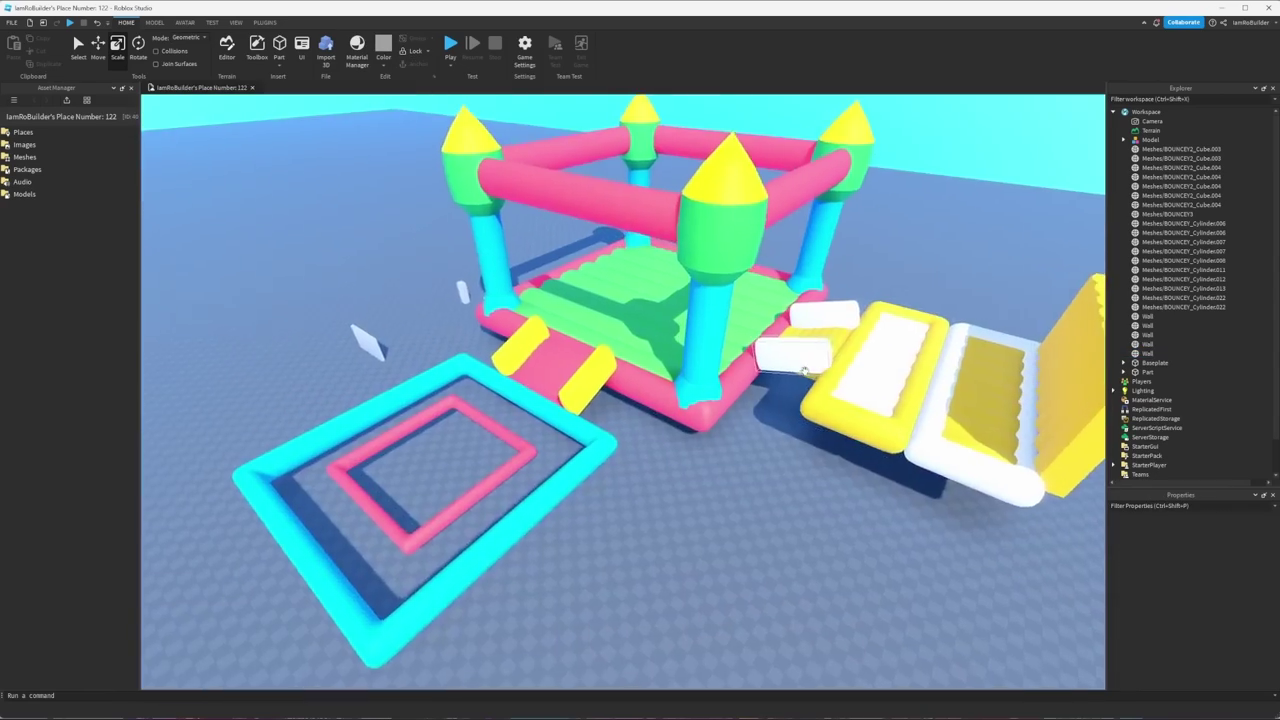
Duplicate the inner platform's white ribbed floor and fit the copy along one side between the cyan and pink ground frames.
{"action": "scroll", "coordinate": [804, 370], "scroll_direction": "up", "scroll_amount": 5}
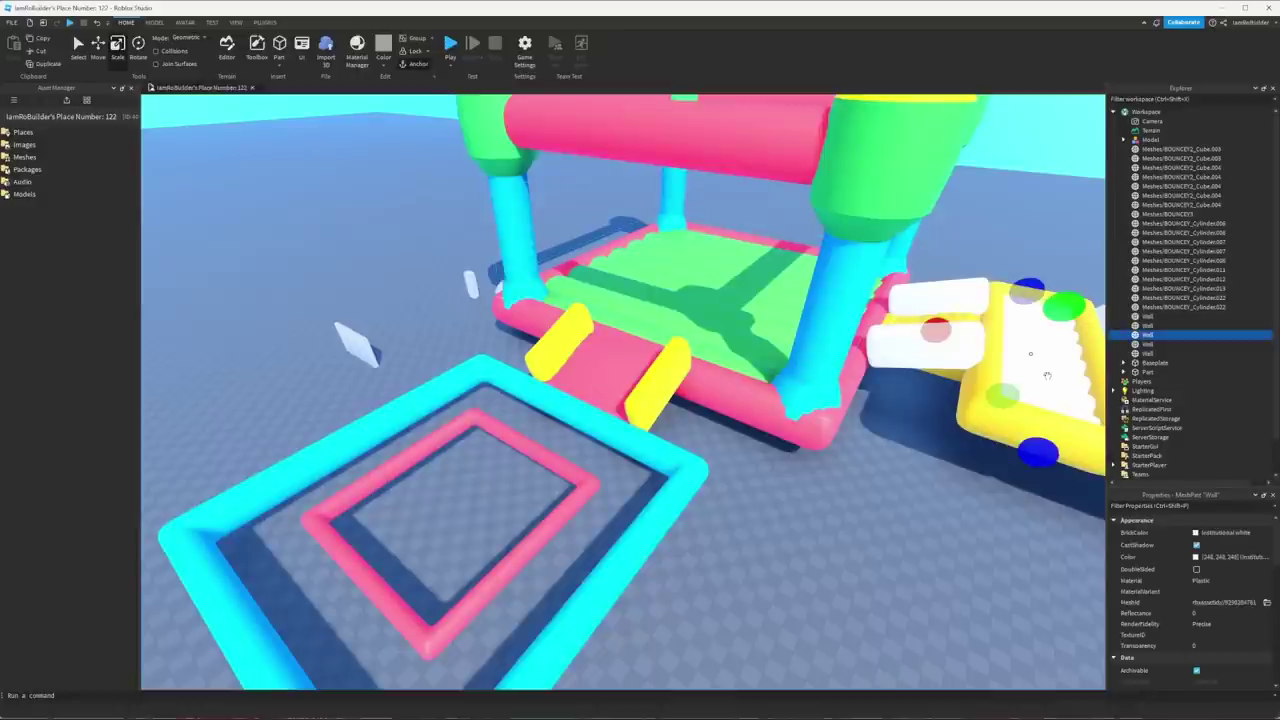
{"action": "key", "text": "ctrl+d"}
{"action": "left_click_drag", "start_coordinate": [1047, 375], "coordinate": [326, 495]}
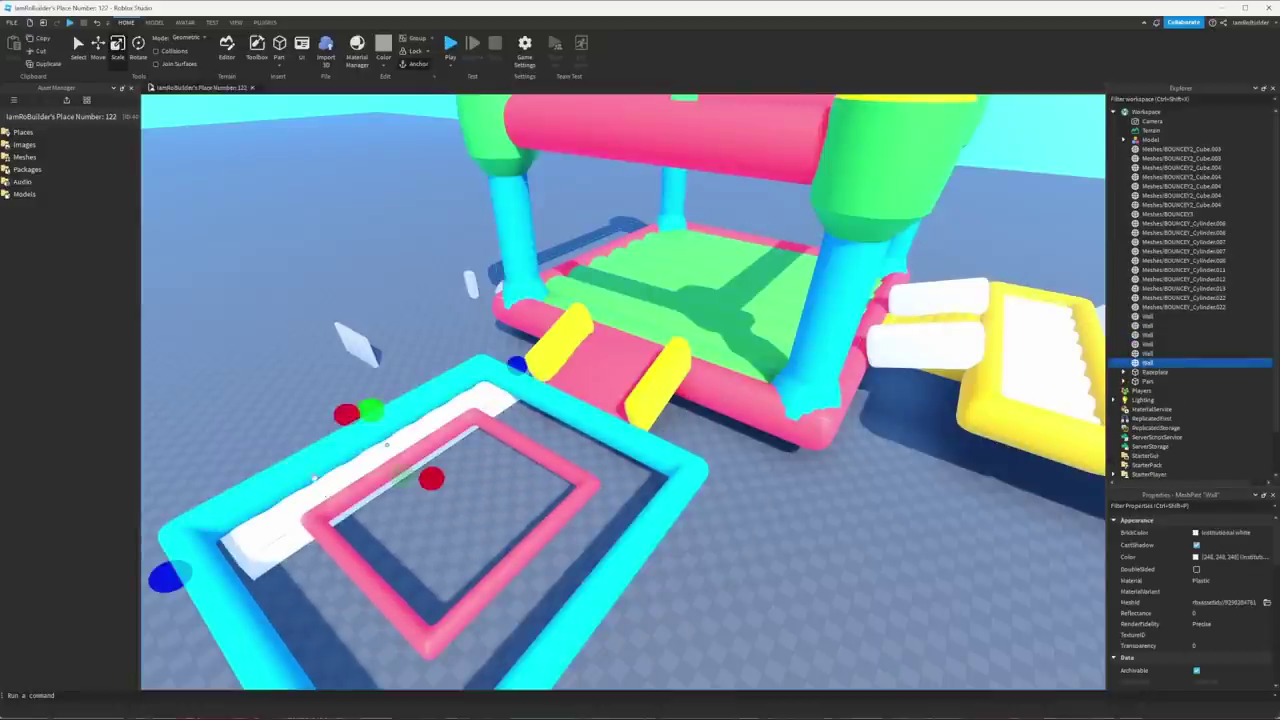
{"action": "key", "text": "ctrl+2"}
{"action": "right_click_drag", "start_coordinate": [314, 478], "coordinate": [740, 272]}
{"action": "left_click_drag", "start_coordinate": [697, 262], "coordinate": [722, 263]}
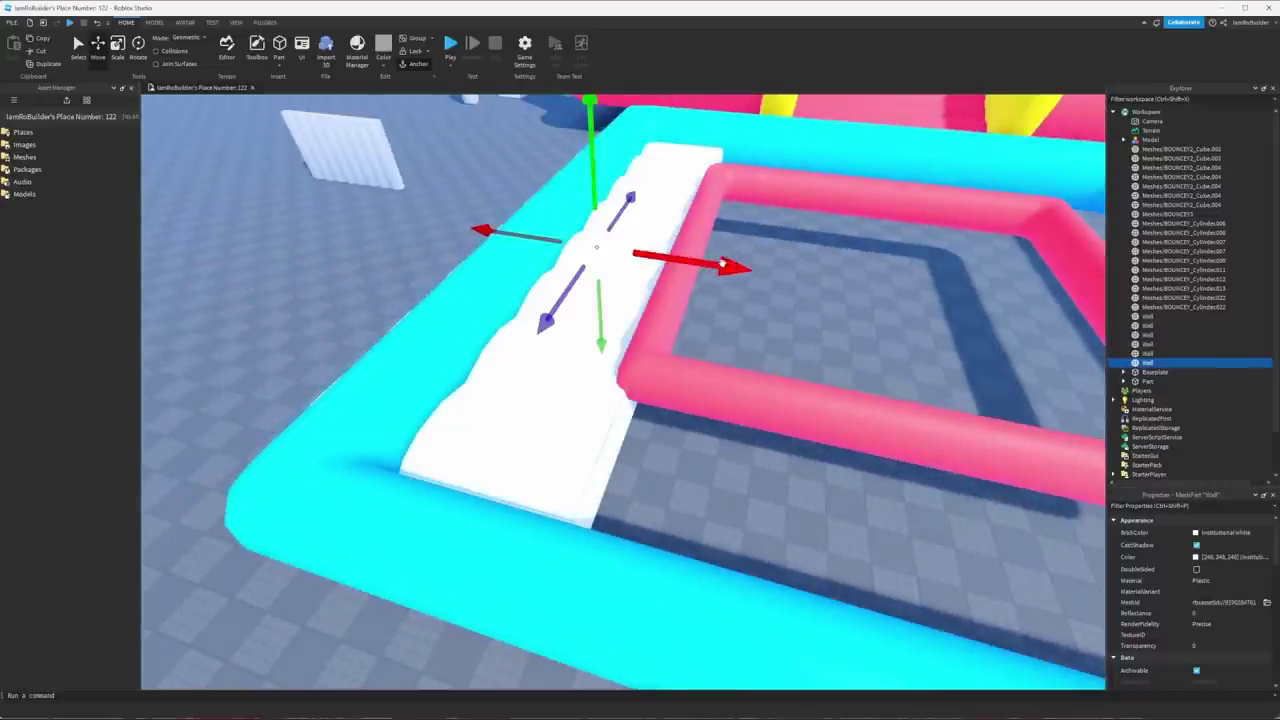
{"action": "left_click_drag", "start_coordinate": [595, 153], "coordinate": [595, 158]}
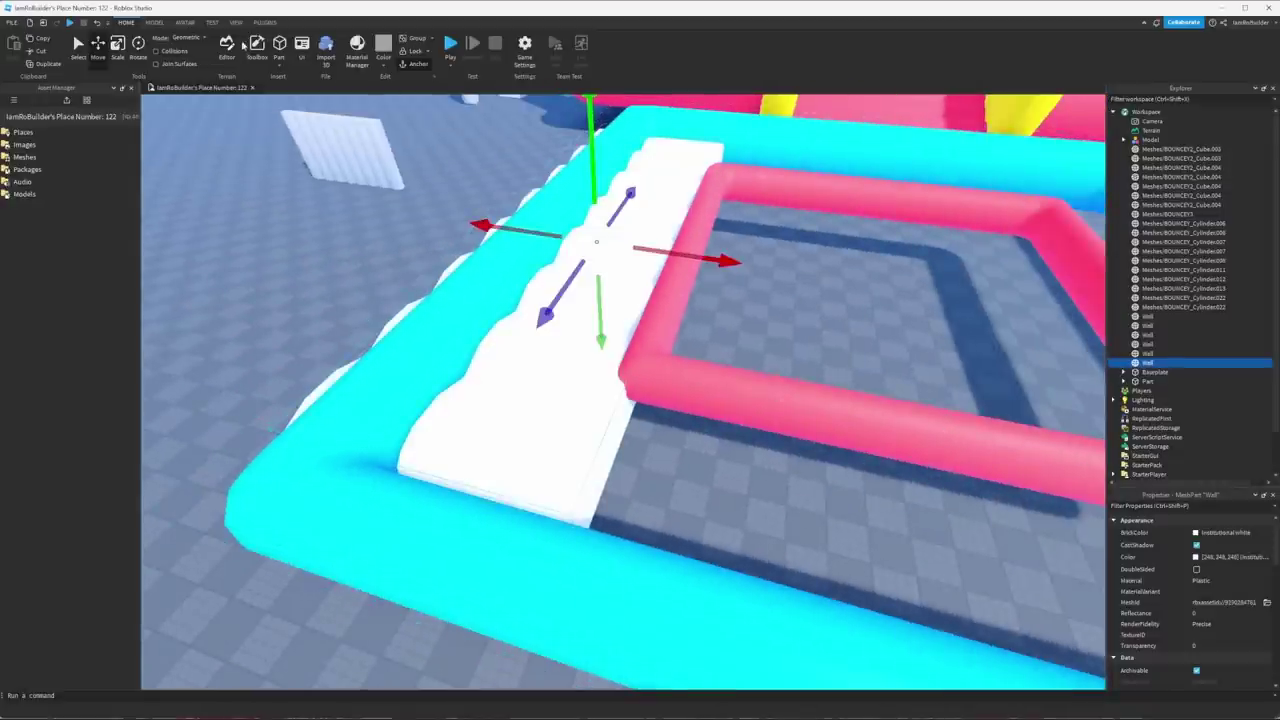
{"action": "left_click_drag", "start_coordinate": [481, 228], "coordinate": [520, 229]}
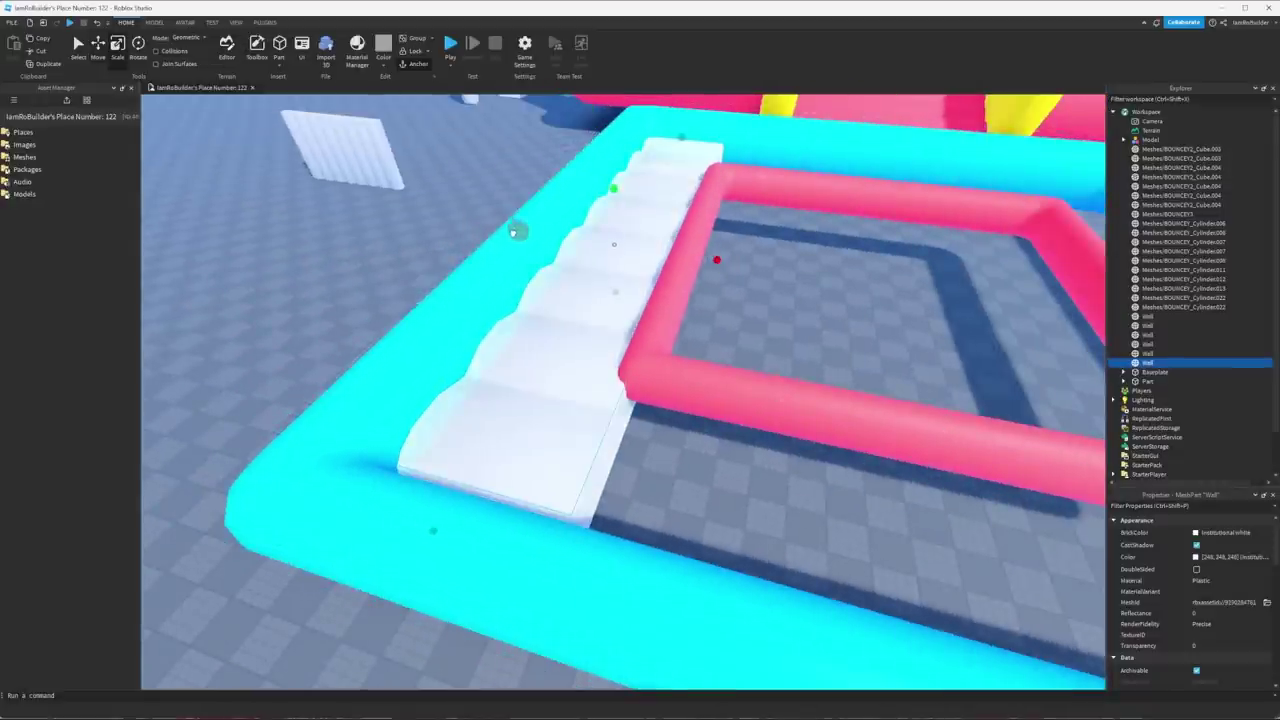
Duplicate the white floor strip and place the copy along the opposite inner side of the cyan frame.
{"action": "right_click_drag", "start_coordinate": [520, 229], "coordinate": [683, 278]}
{"action": "scroll", "coordinate": [683, 277], "scroll_direction": "down", "scroll_amount": 5}
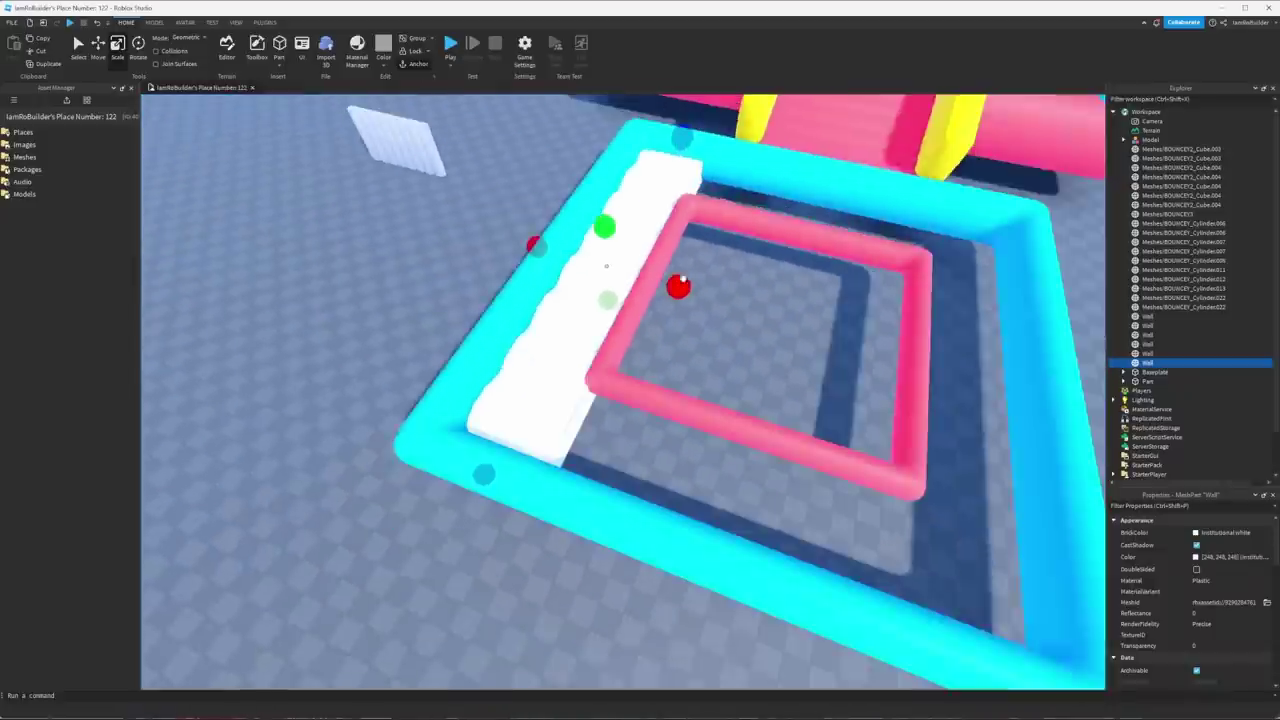
{"action": "scroll", "coordinate": [683, 277], "scroll_direction": "up", "scroll_amount": 2}
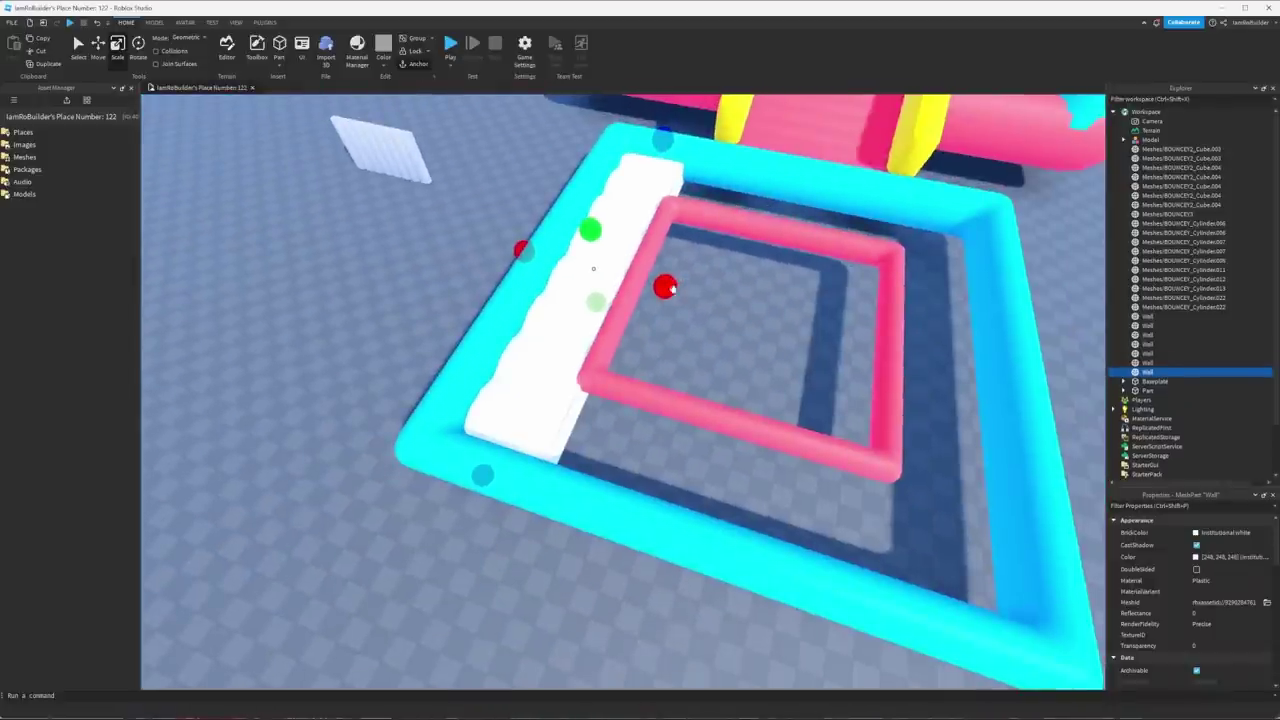
{"action": "left_click", "coordinate": [98, 48]}
{"action": "left_click_drag", "start_coordinate": [708, 293], "coordinate": [948, 369]}
{"action": "key", "text": "d"}
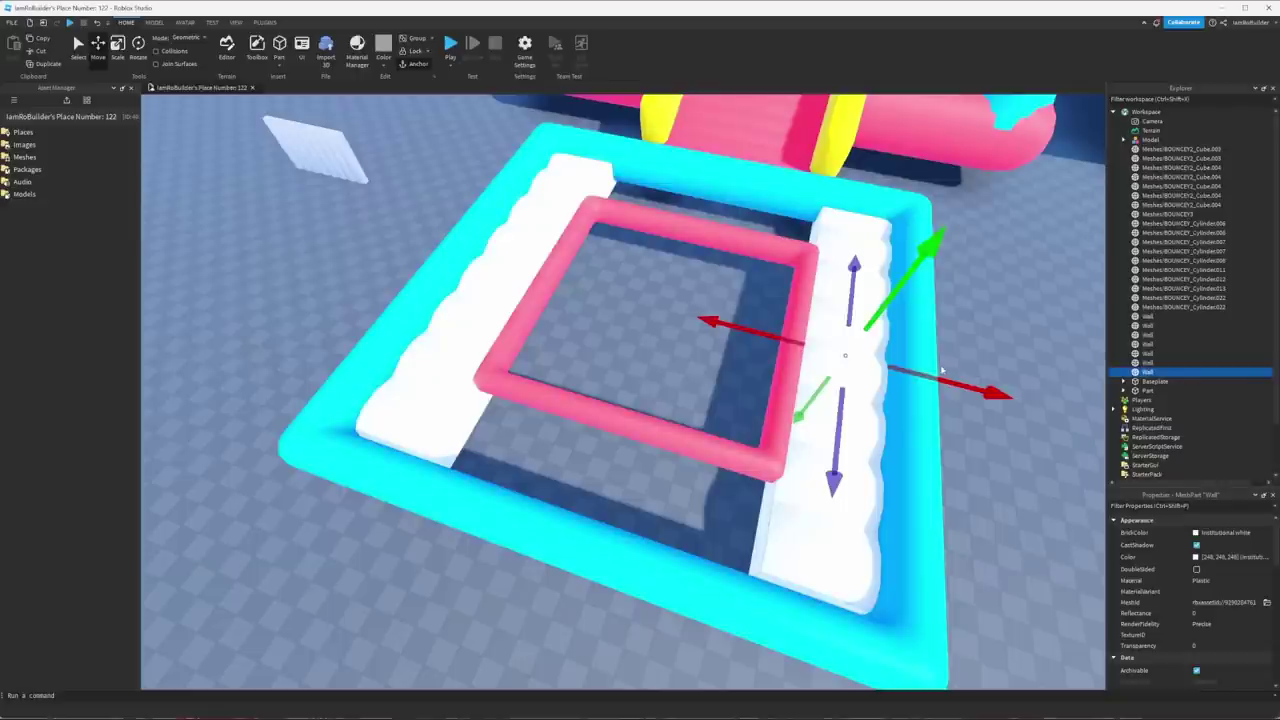
Try a third white floor copy shrunk to fit the gap between the cyan and pink frames, and delete all the added strips.
{"action": "left_click_drag", "start_coordinate": [765, 335], "coordinate": [672, 323]}
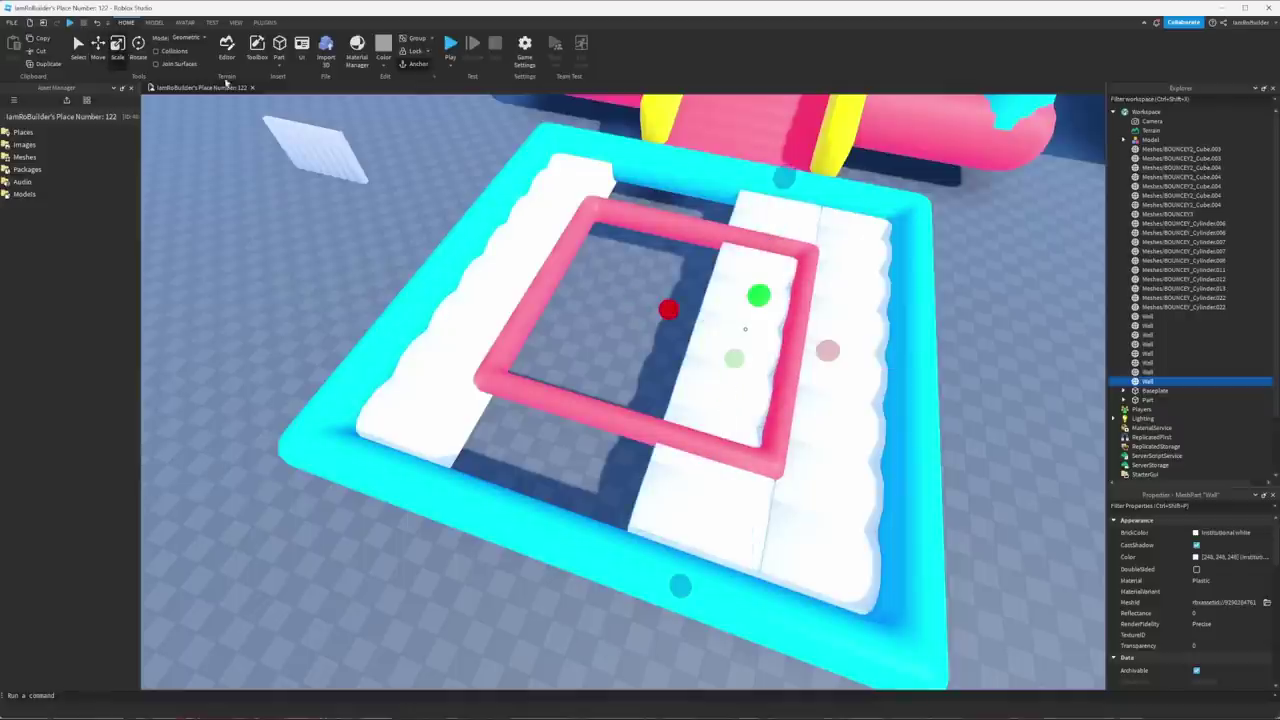
{"action": "left_click_drag", "start_coordinate": [790, 178], "coordinate": [697, 404]}
{"action": "key", "text": "f"}
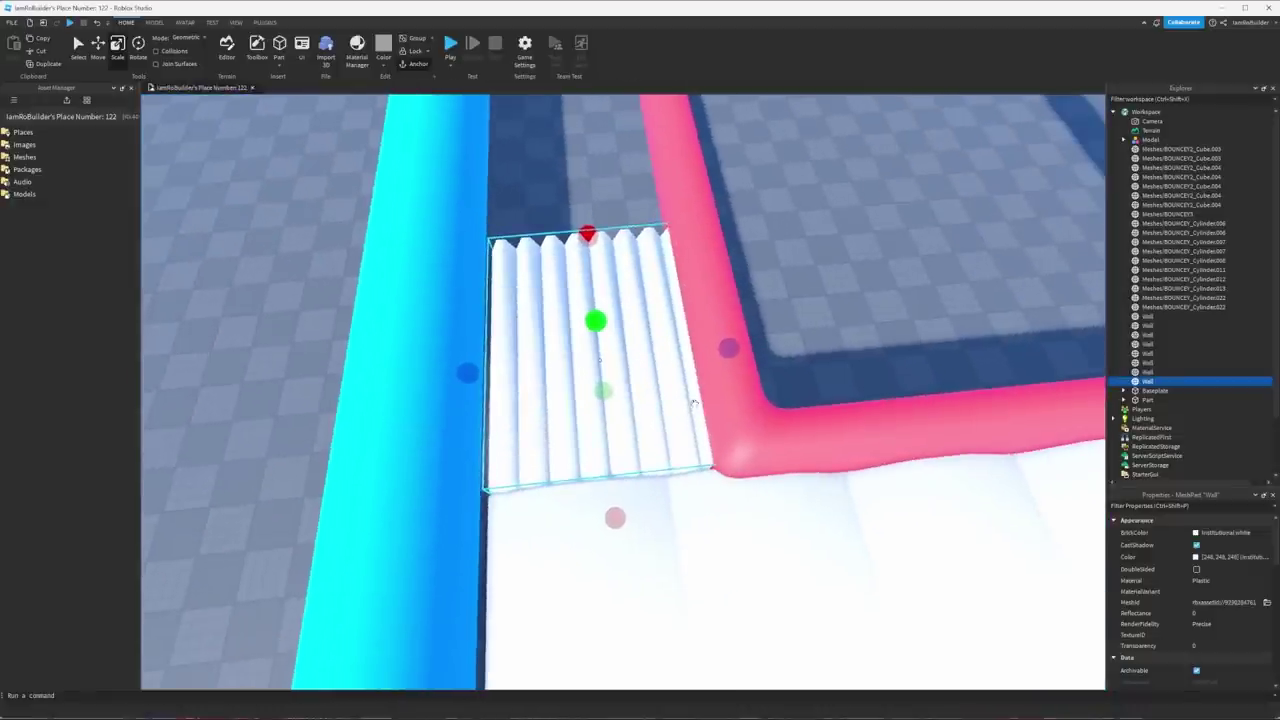
{"action": "key", "text": "Delete"}
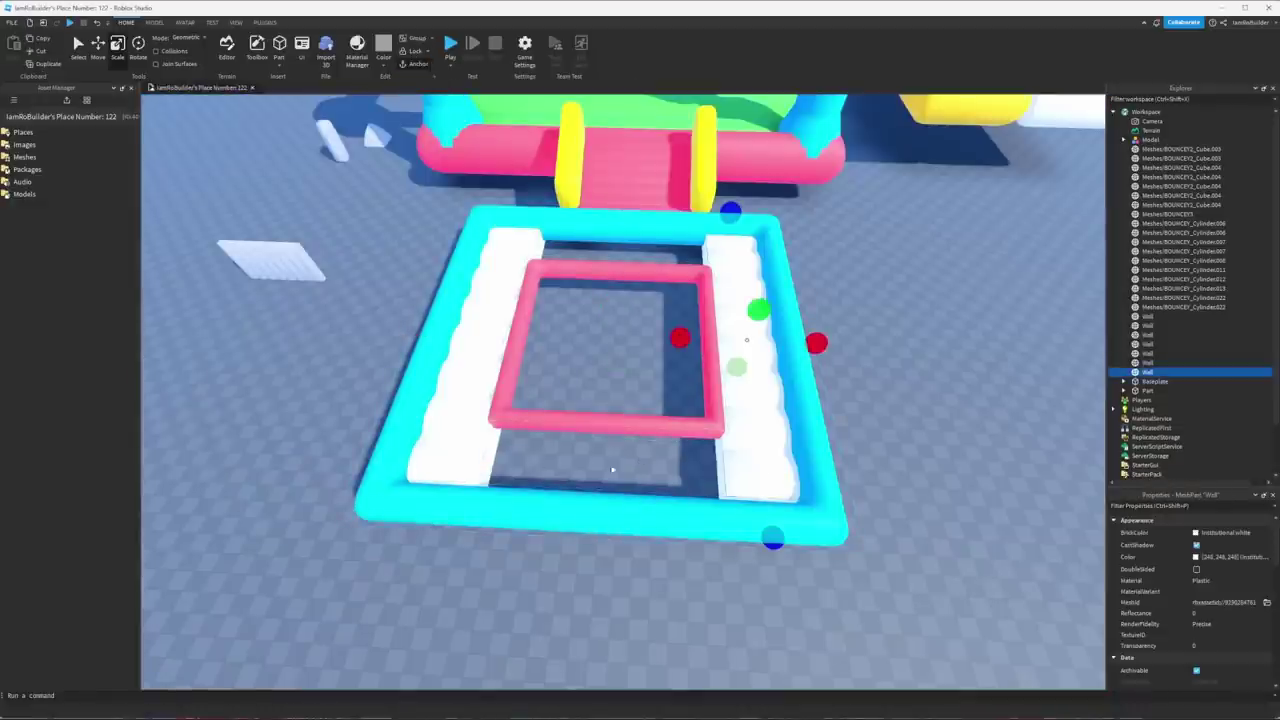
{"action": "key", "text": "Delete"}
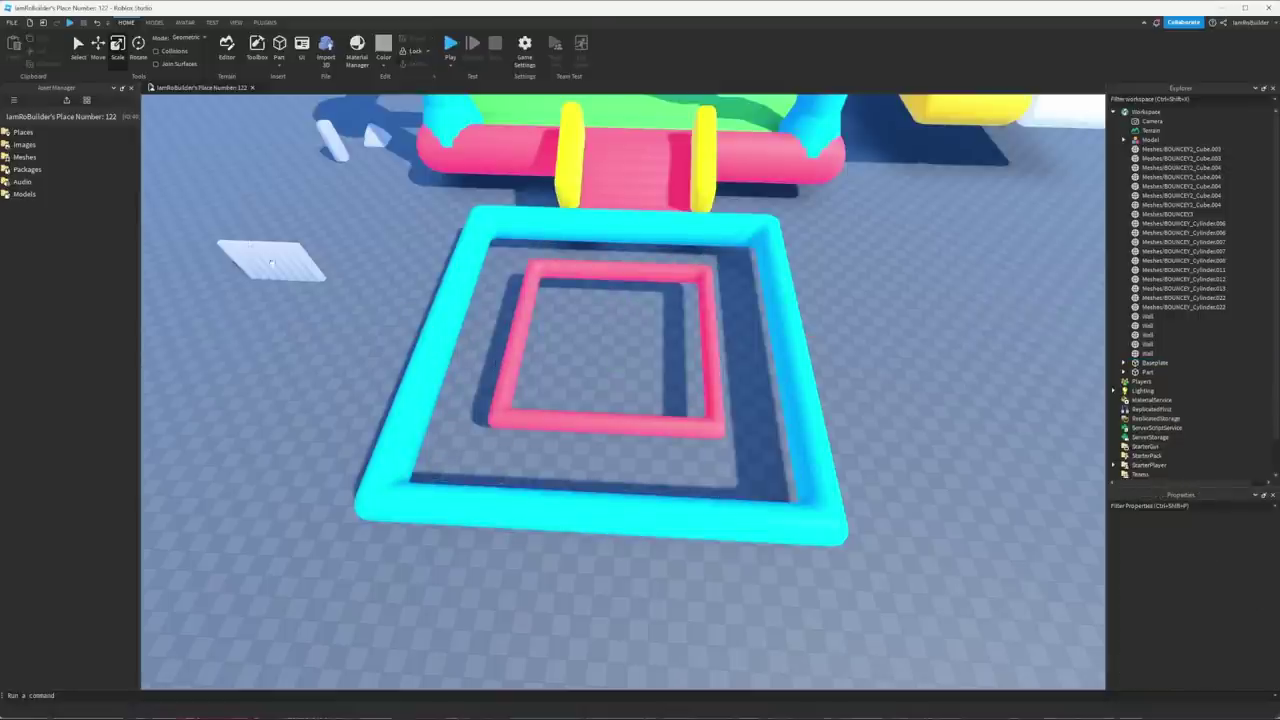
Move the loose white ribbed floor panel beside the cyan ground frame, closer to that frame.
{"action": "left_click_drag", "start_coordinate": [279, 225], "coordinate": [353, 293]}
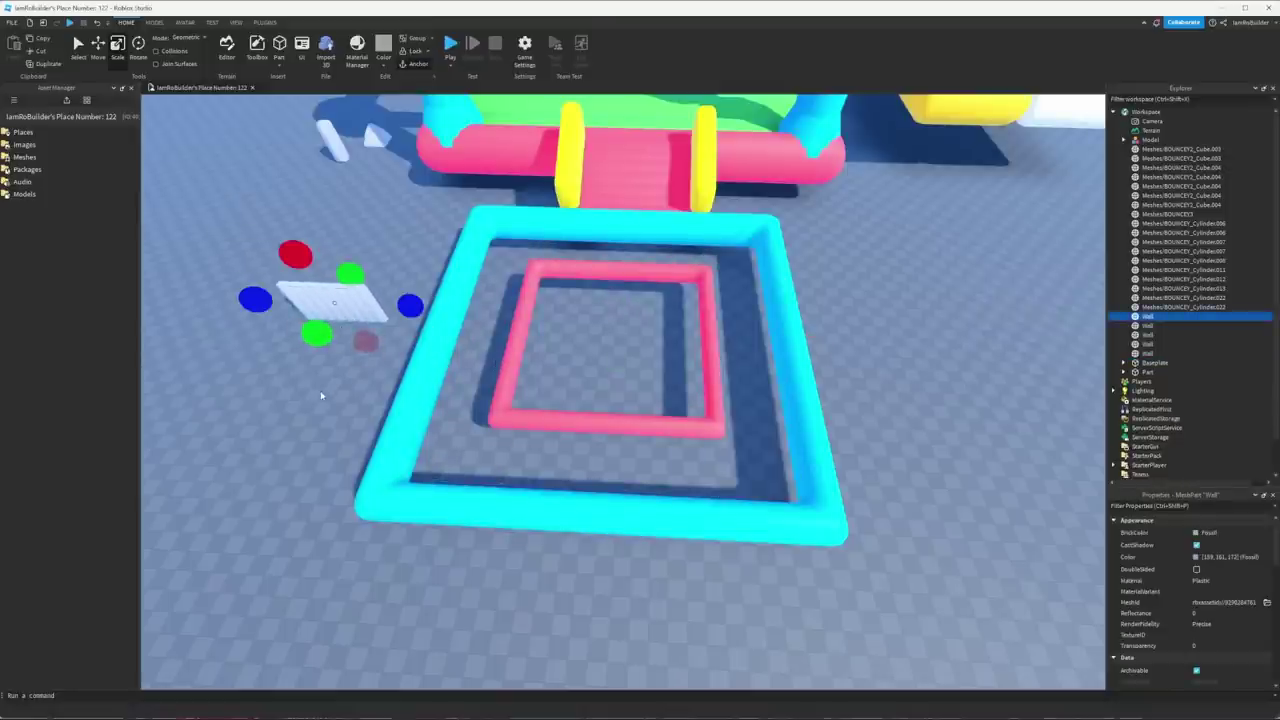
Examine the castle, its entrance ramp, the two ground frames and the gold-walled platform from several angles.
{"action": "right_click_drag", "start_coordinate": [321, 395], "coordinate": [694, 443]}
{"action": "key", "text": "w"}
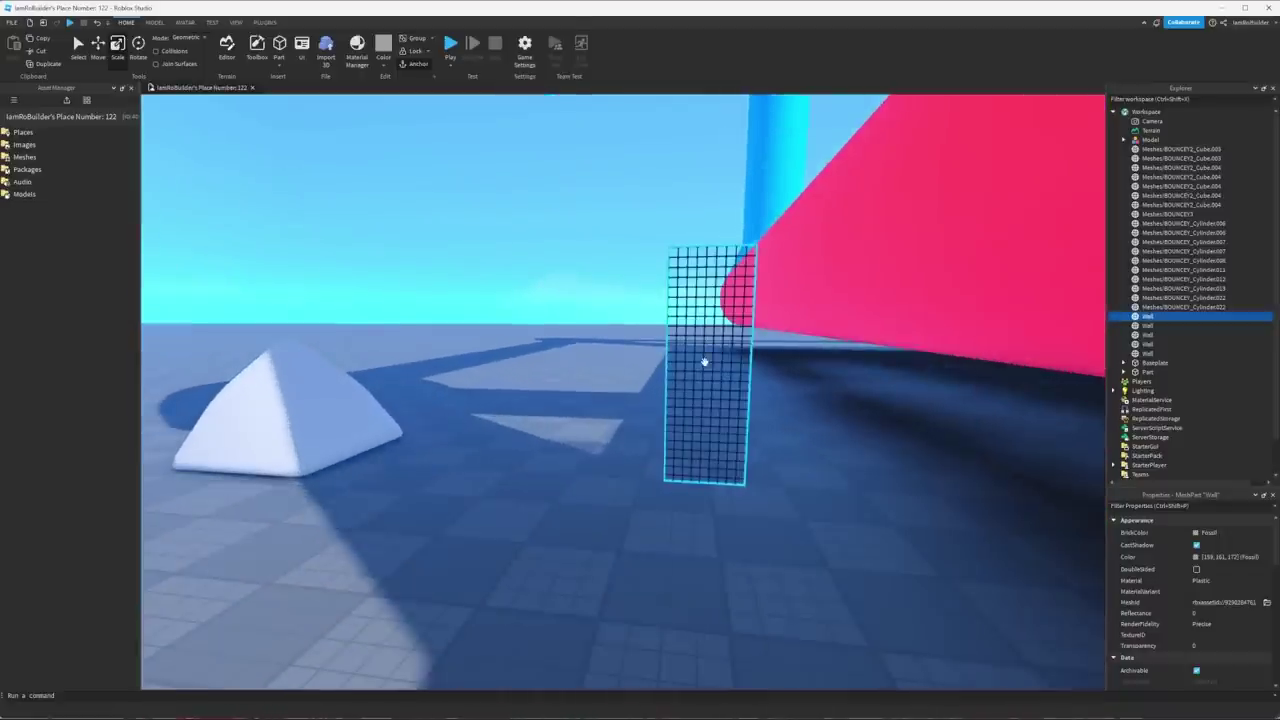
{"action": "key", "text": "s"}
{"action": "right_click_drag", "start_coordinate": [704, 361], "coordinate": [650, 361]}
{"action": "key", "text": "s"}
{"action": "right_click_drag", "start_coordinate": [726, 383], "coordinate": [814, 397]}
{"action": "key", "text": "s"}
{"action": "key", "text": "d"}
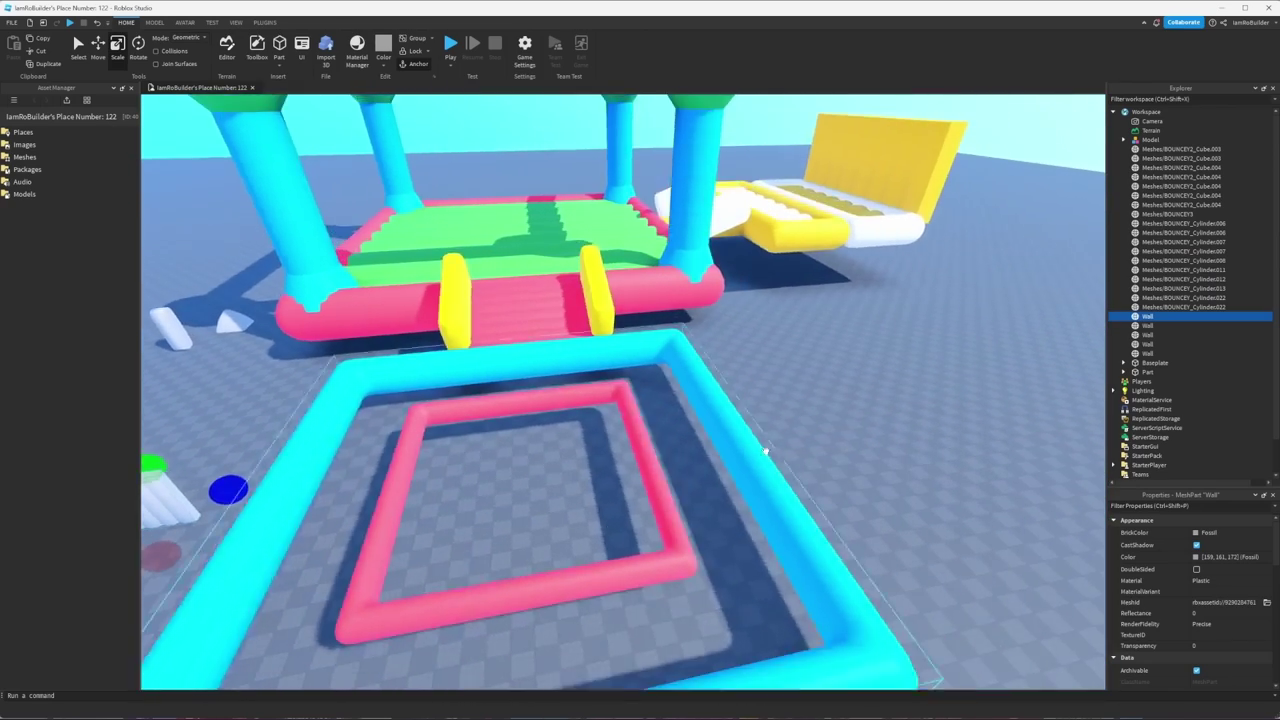
{"action": "scroll", "coordinate": [765, 452], "scroll_direction": "down", "scroll_amount": 10}
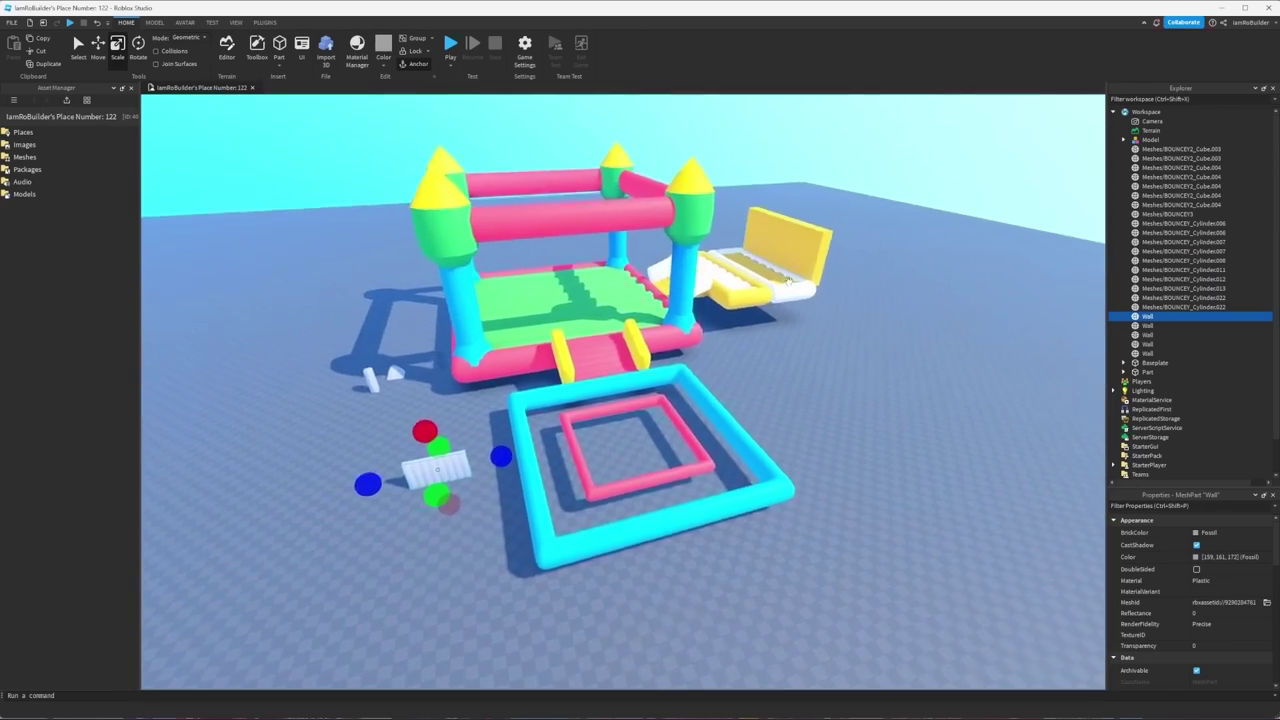
{"action": "scroll", "coordinate": [789, 283], "scroll_direction": "up", "scroll_amount": 10}
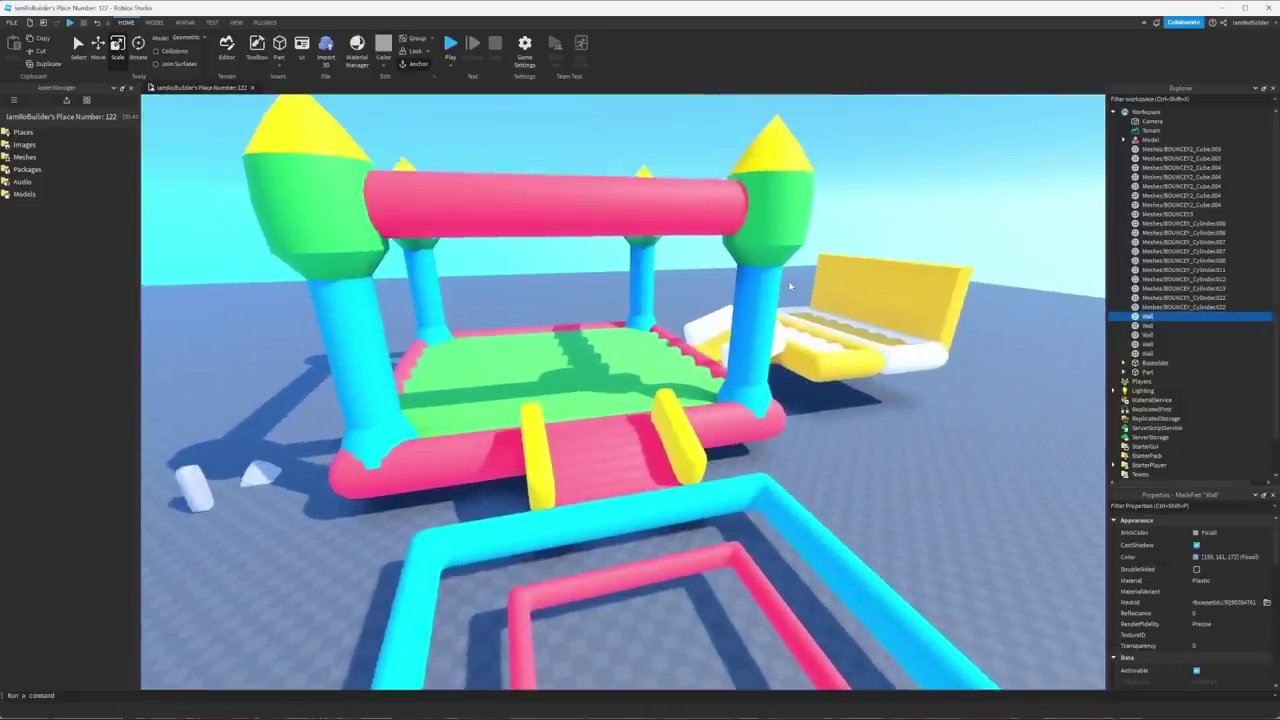
{"action": "scroll", "coordinate": [789, 287], "scroll_direction": "down", "scroll_amount": 6}
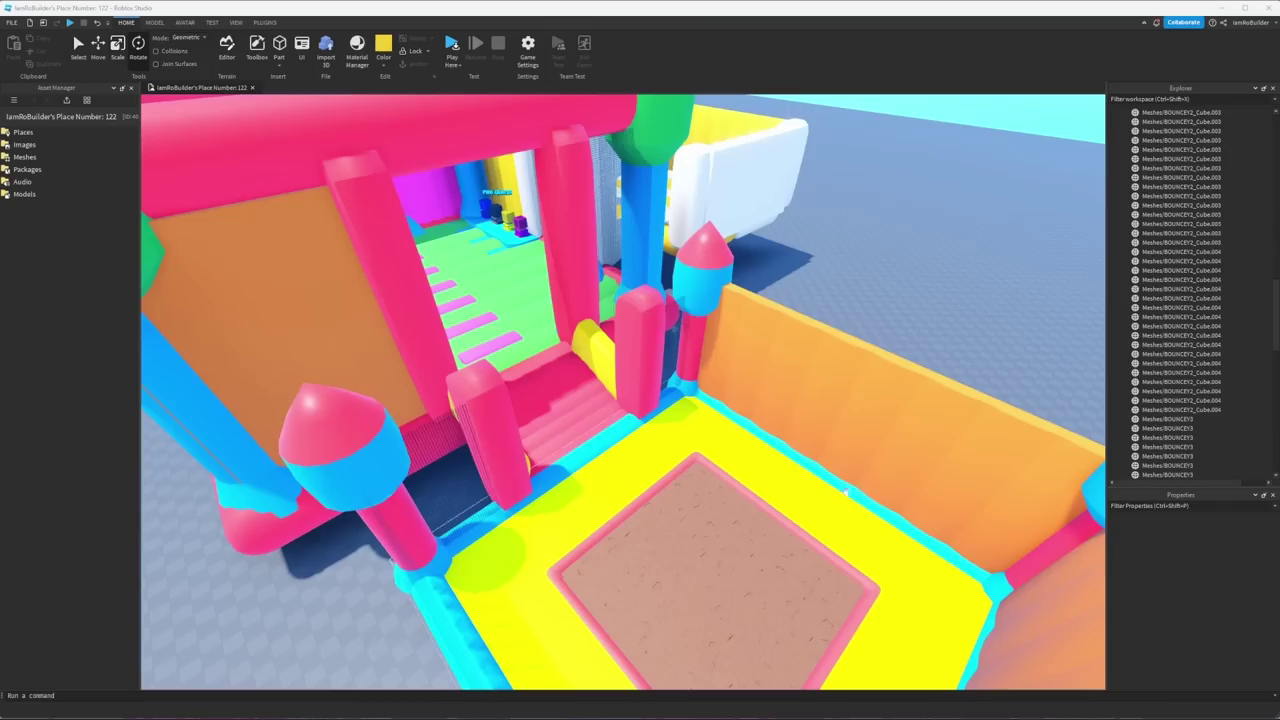
Inspect the completed map: the walled yellow area with its brown pit, the green ribbed floor, starter crates and chest platform.
{"action": "right_click_drag", "start_coordinate": [692, 424], "coordinate": [692, 425]}
{"action": "key", "text": "w"}
{"action": "key", "text": "w"}
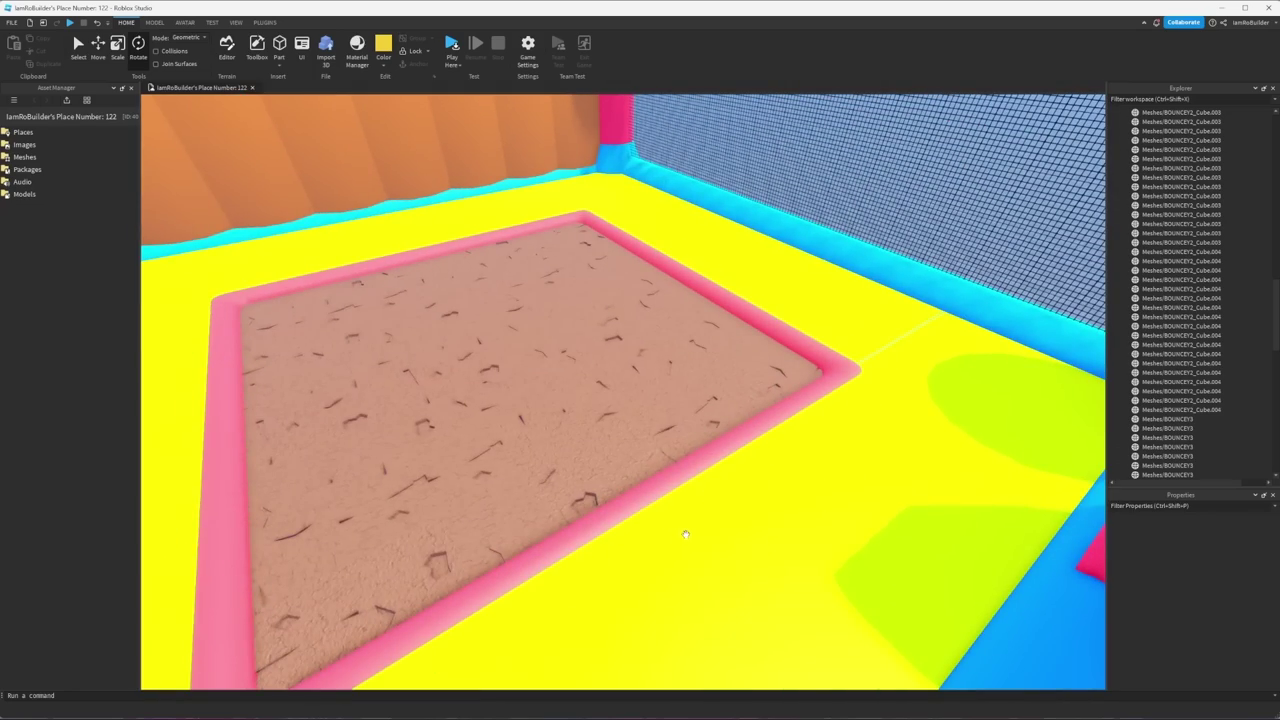
{"action": "right_click_drag", "start_coordinate": [693, 526], "coordinate": [695, 527]}
{"action": "key", "text": "w"}
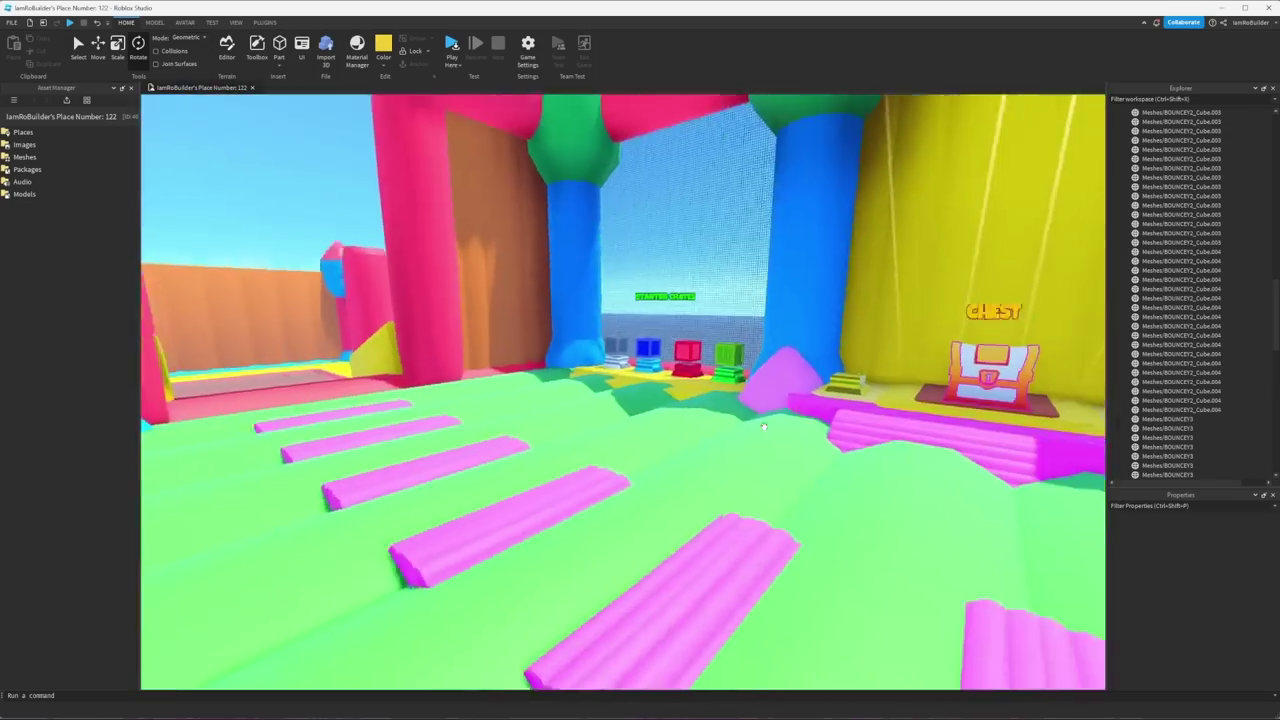
{"action": "right_click_drag", "start_coordinate": [760, 428], "coordinate": [763, 425]}
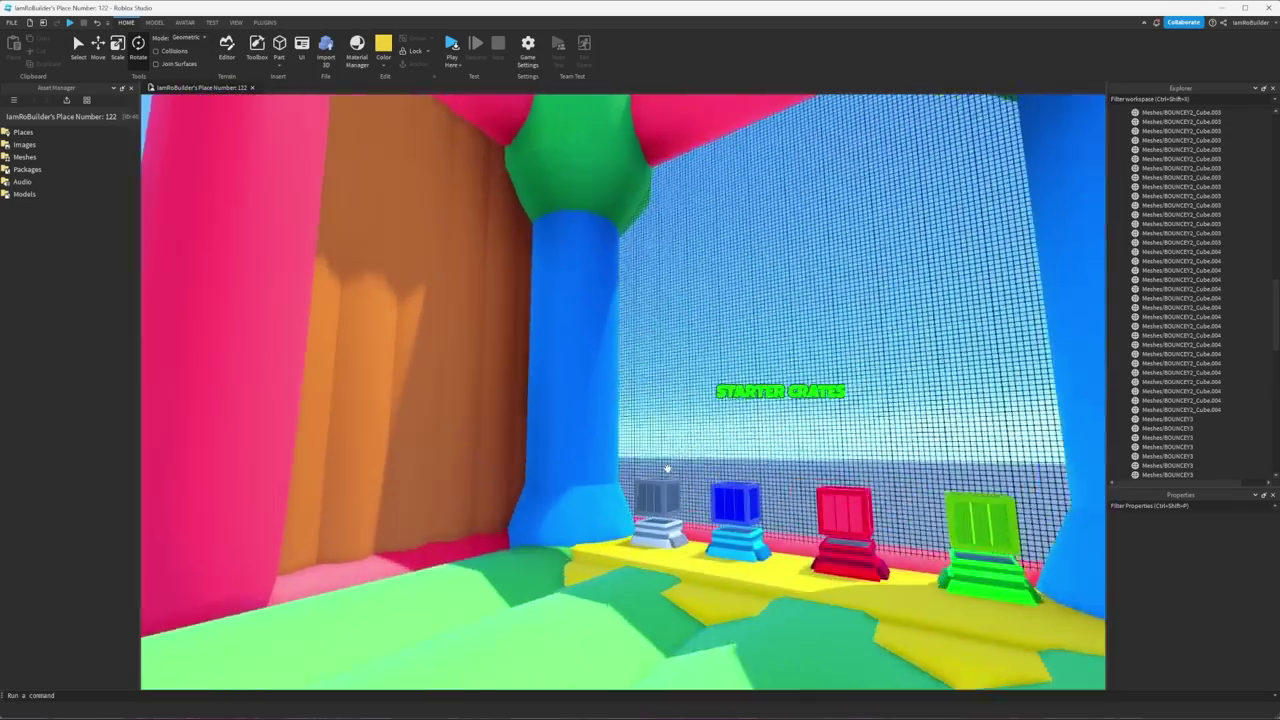
{"action": "right_click_drag", "start_coordinate": [667, 468], "coordinate": [669, 475]}
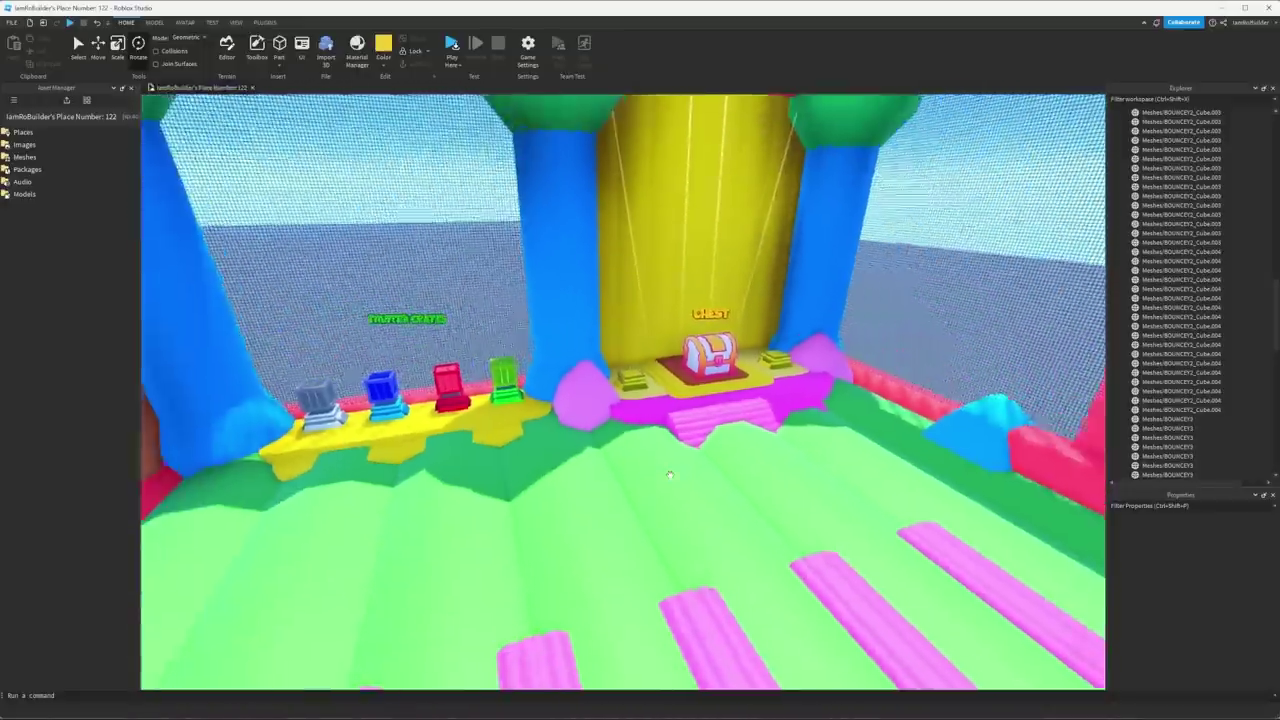
{"action": "key", "text": "s"}
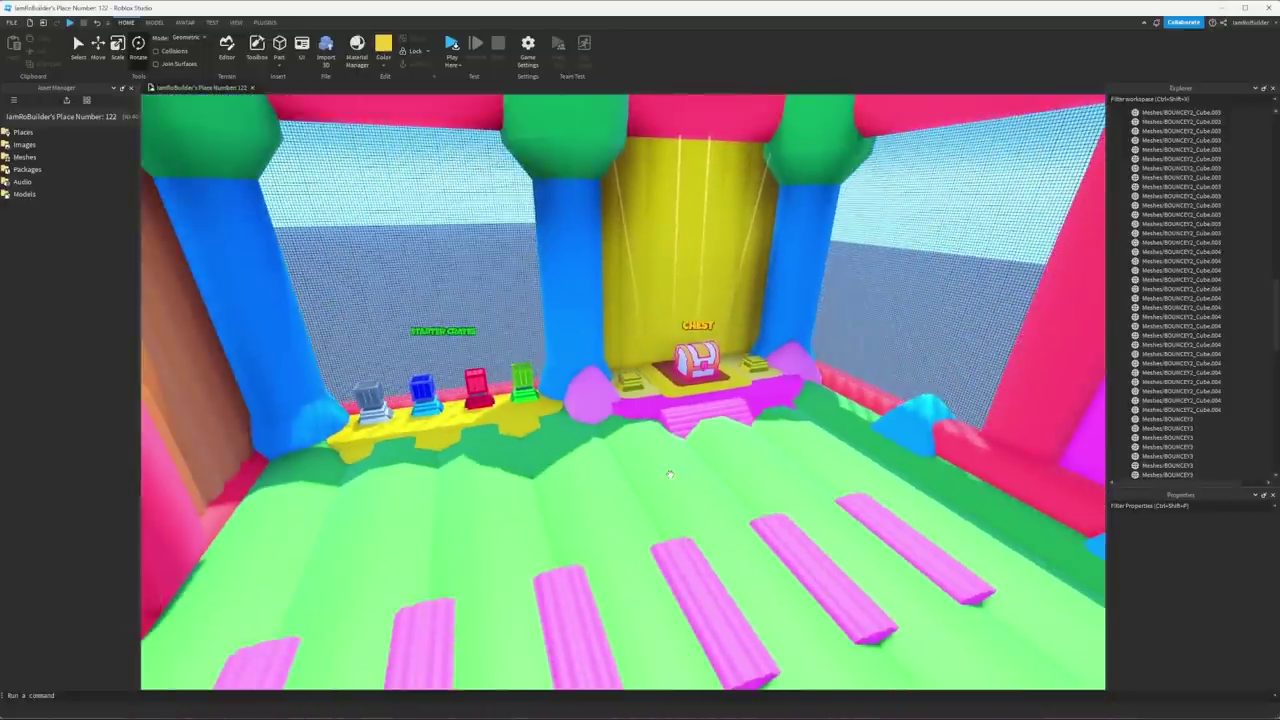
{"action": "right_click_drag", "start_coordinate": [670, 474], "coordinate": [697, 480]}
{"action": "key", "text": "w"}
{"action": "key", "text": "w"}
{"action": "left_click", "coordinate": [635, 432]}
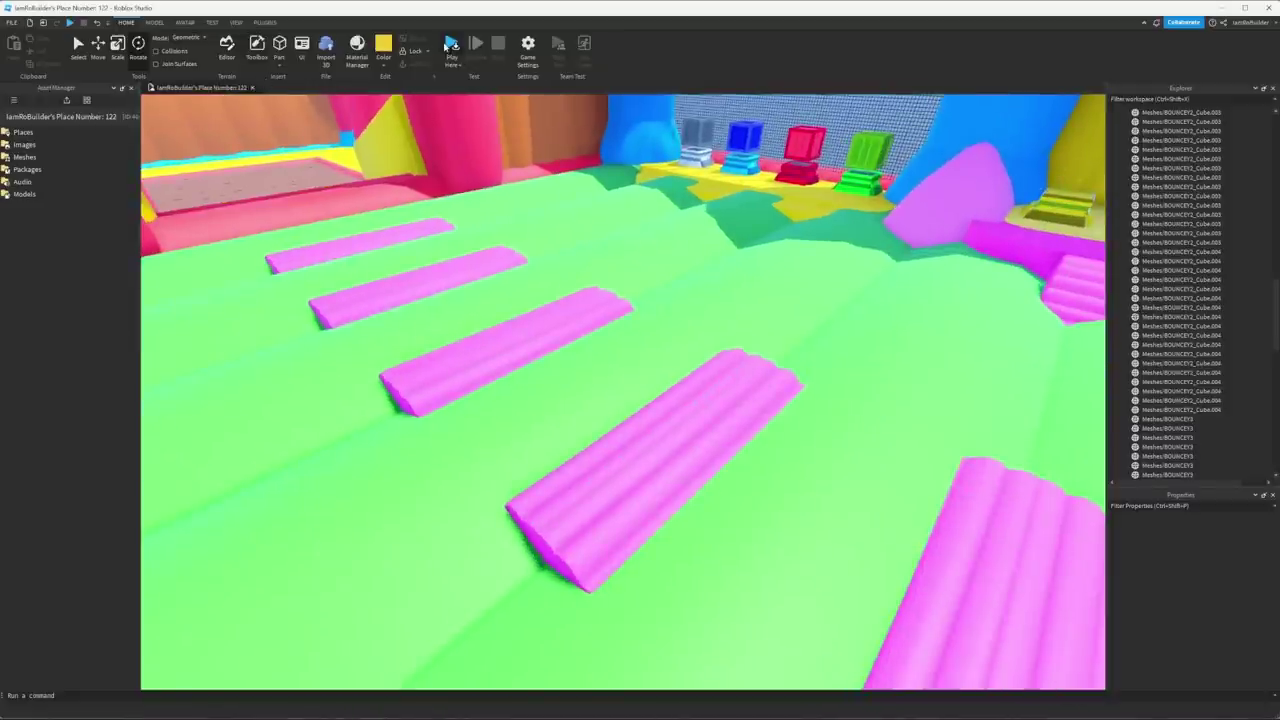
Start a play test from the current spot on the green floor and walk the avatar toward the chest platform.
{"action": "left_click", "coordinate": [449, 45]}
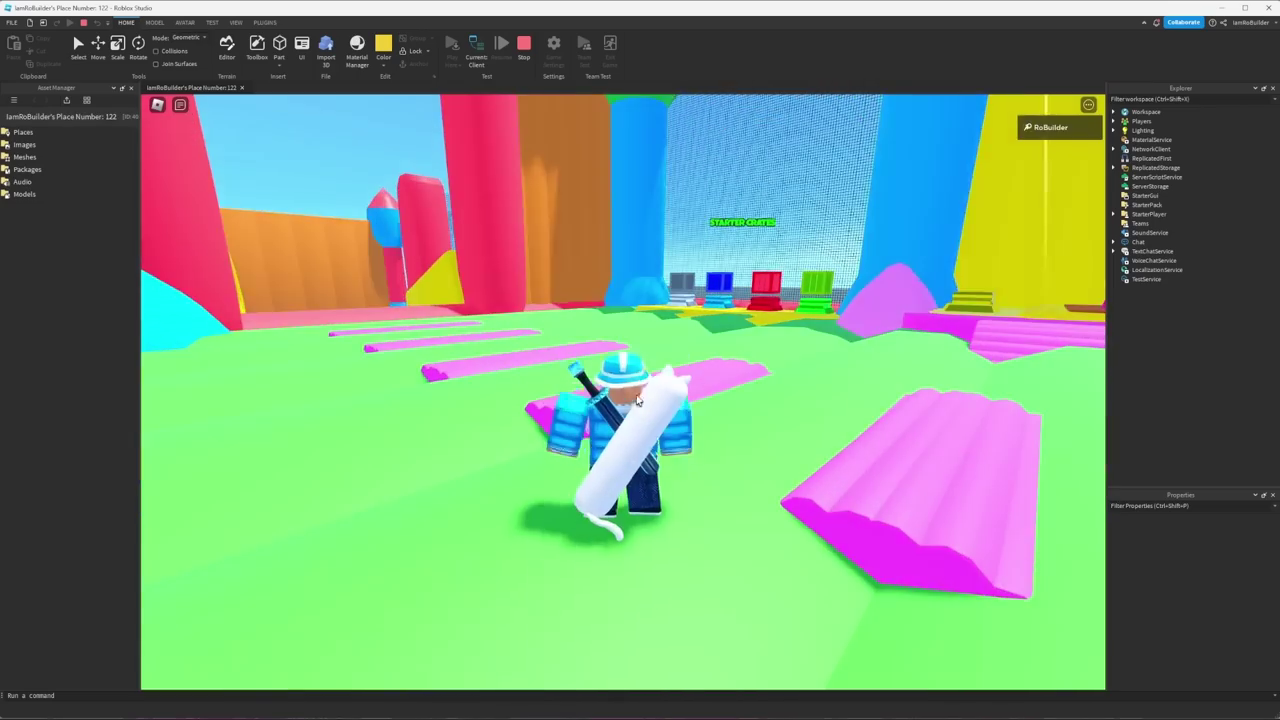
{"action": "key", "text": "w"}
{"action": "right_click_drag", "start_coordinate": [685, 425], "coordinate": [686, 425]}
{"action": "key", "text": "d"}
{"action": "key", "text": "w"}
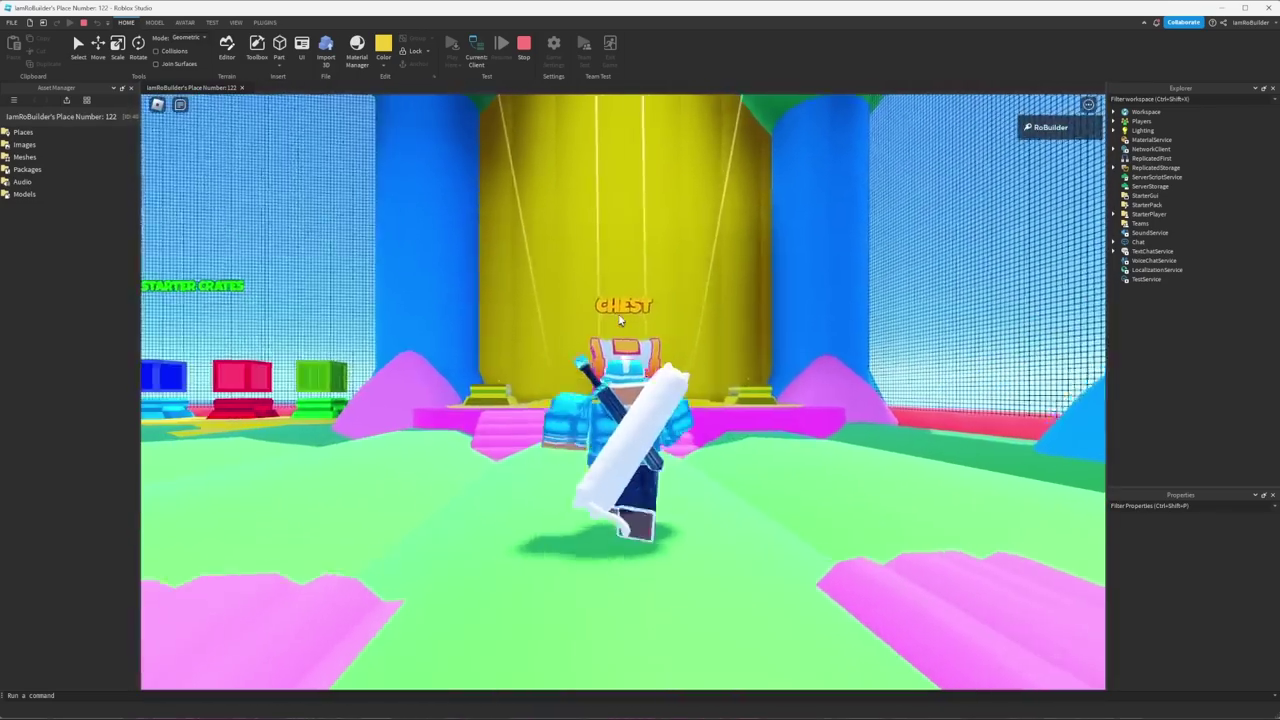
{"action": "scroll", "coordinate": [664, 352], "scroll_direction": "down", "scroll_amount": 2}
{"action": "scroll", "coordinate": [665, 352], "scroll_direction": "down", "scroll_amount": 5}
{"action": "key", "text": "w"}
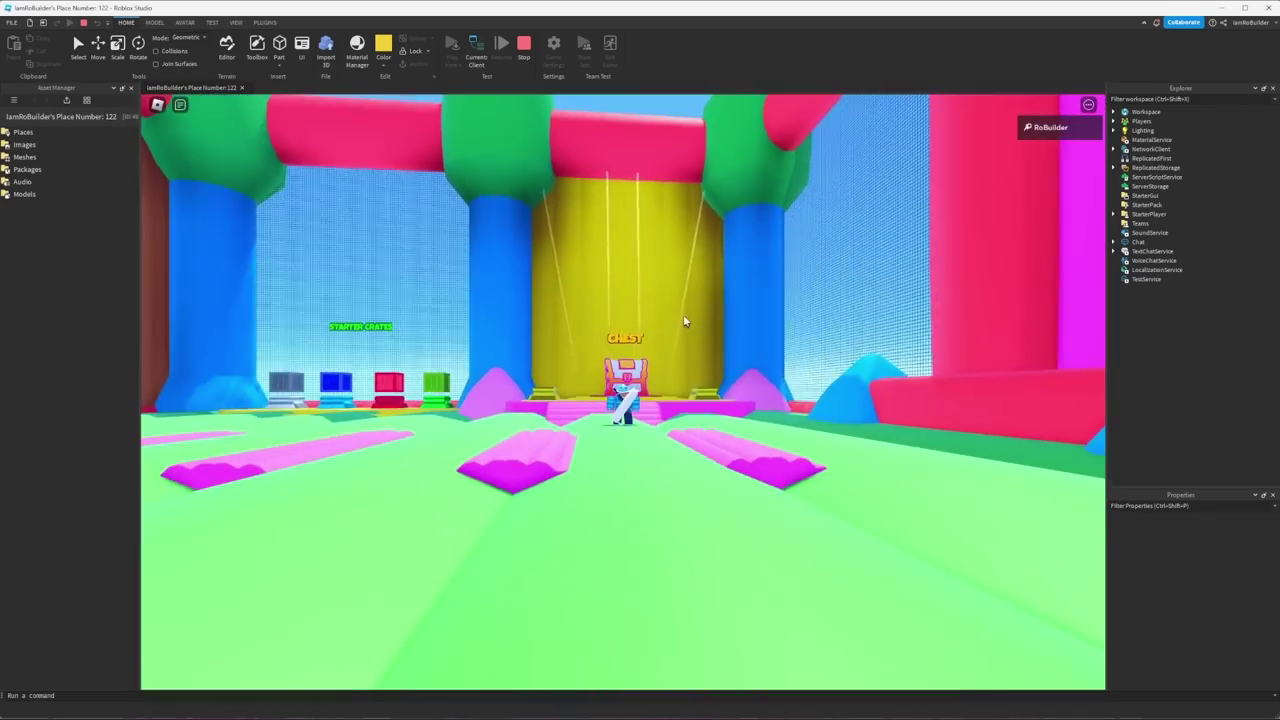
{"action": "key", "text": "w"}
Turn the avatar toward the Pro Crates and VIP entrance and view that side of the castle up close.
{"action": "right_click_drag", "start_coordinate": [673, 308], "coordinate": [673, 306]}
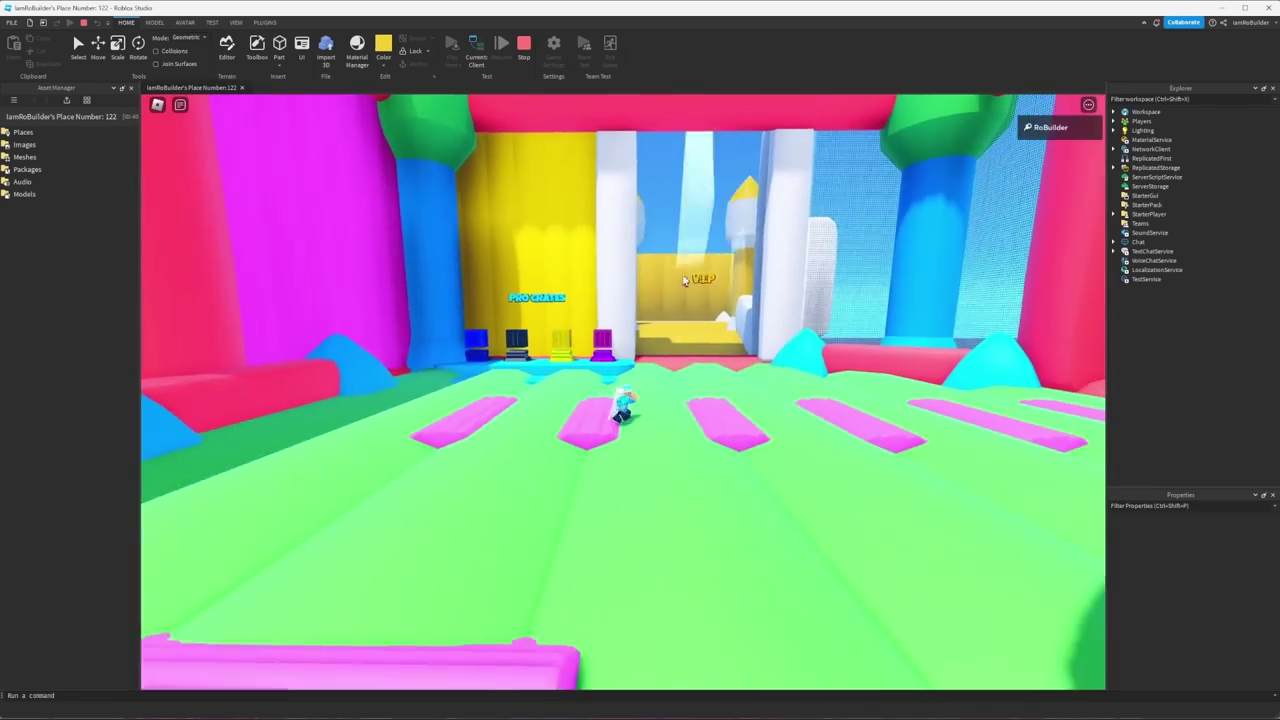
{"action": "key", "text": "a"}
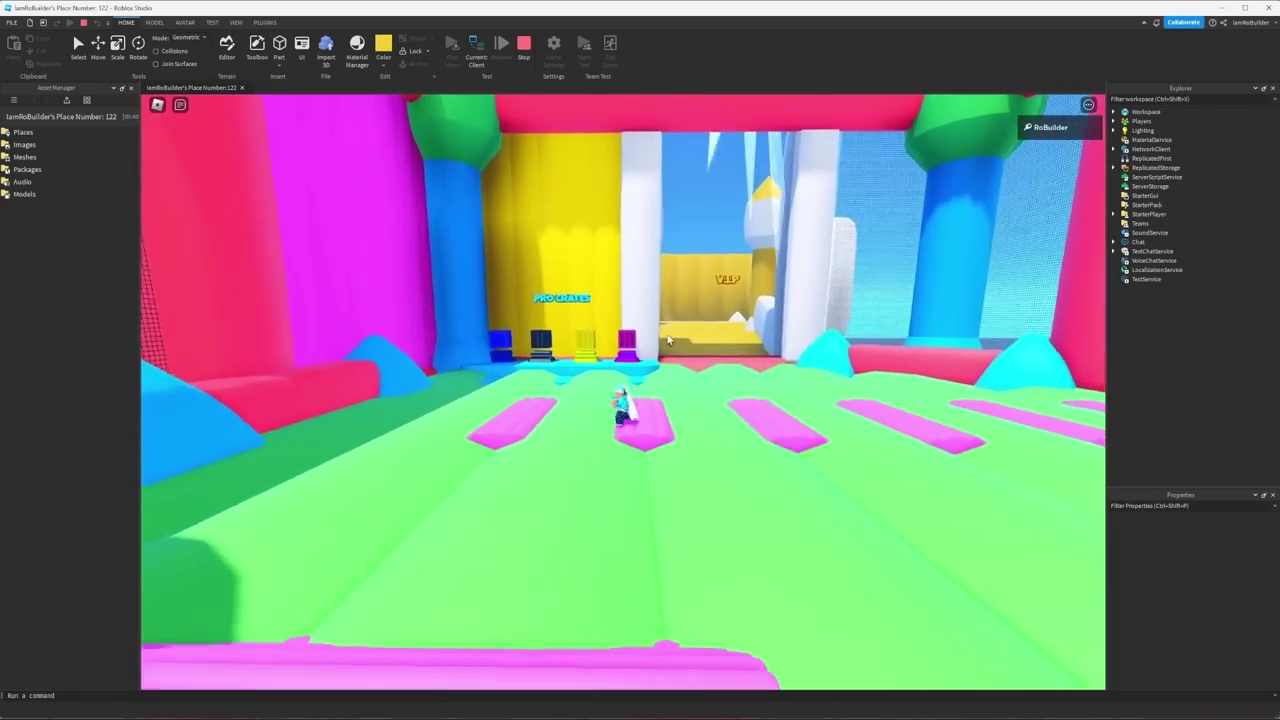
{"action": "scroll", "coordinate": [655, 362], "scroll_direction": "up", "scroll_amount": 2}
{"action": "key", "text": "a"}
{"action": "scroll", "coordinate": [645, 377], "scroll_direction": "up", "scroll_amount": 2}
{"action": "right_click_drag", "start_coordinate": [645, 377], "coordinate": [657, 533]}
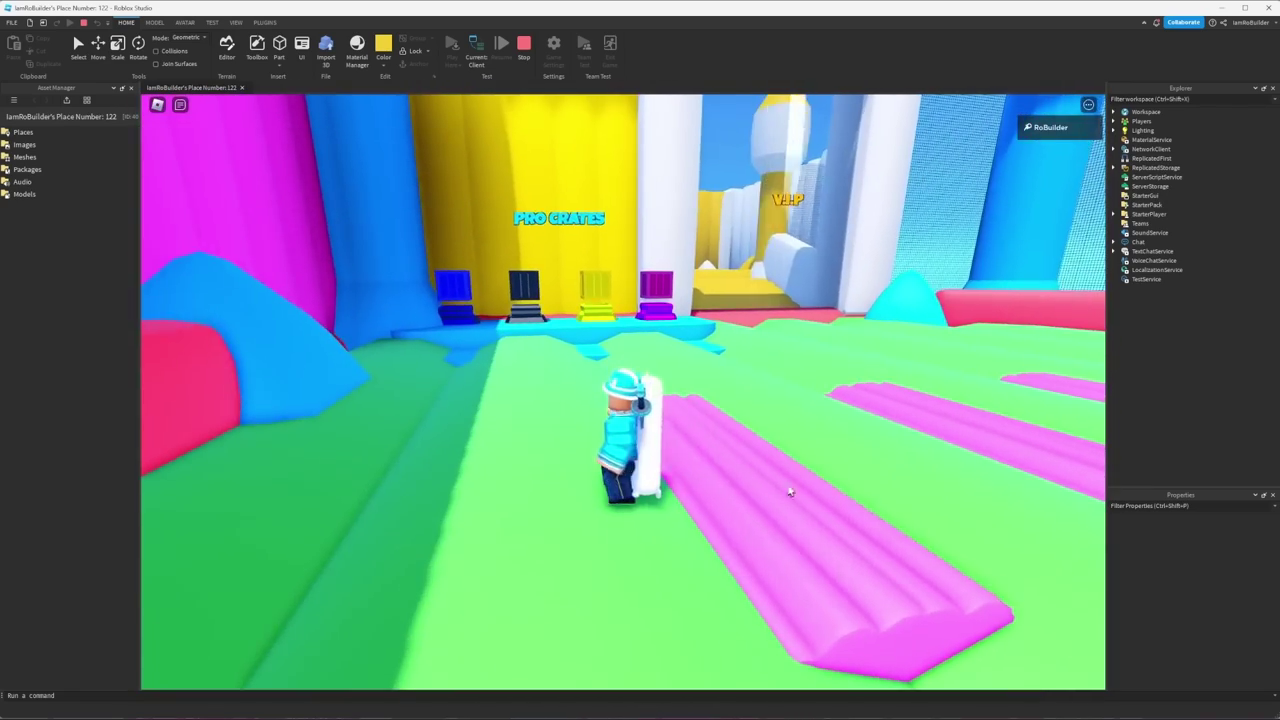
Walk the avatar along the row of pink ribbed strips toward the red entrance with the orange-walled area beyond.
{"action": "key", "text": "s"}
{"action": "right_click_drag", "start_coordinate": [766, 487], "coordinate": [766, 487]}
{"action": "scroll", "coordinate": [766, 487], "scroll_direction": "down", "scroll_amount": 2}
{"action": "key", "text": "w"}
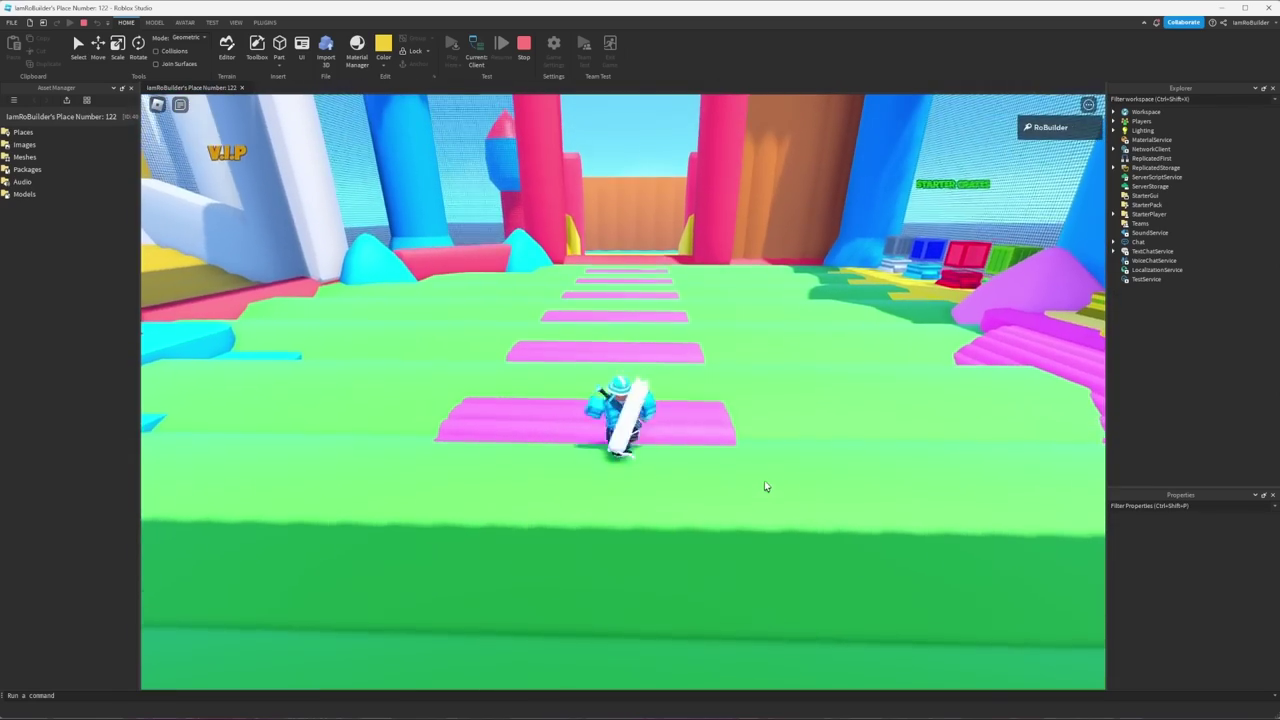
{"action": "key", "text": "w"}
{"action": "scroll", "coordinate": [757, 420], "scroll_direction": "up", "scroll_amount": 2}
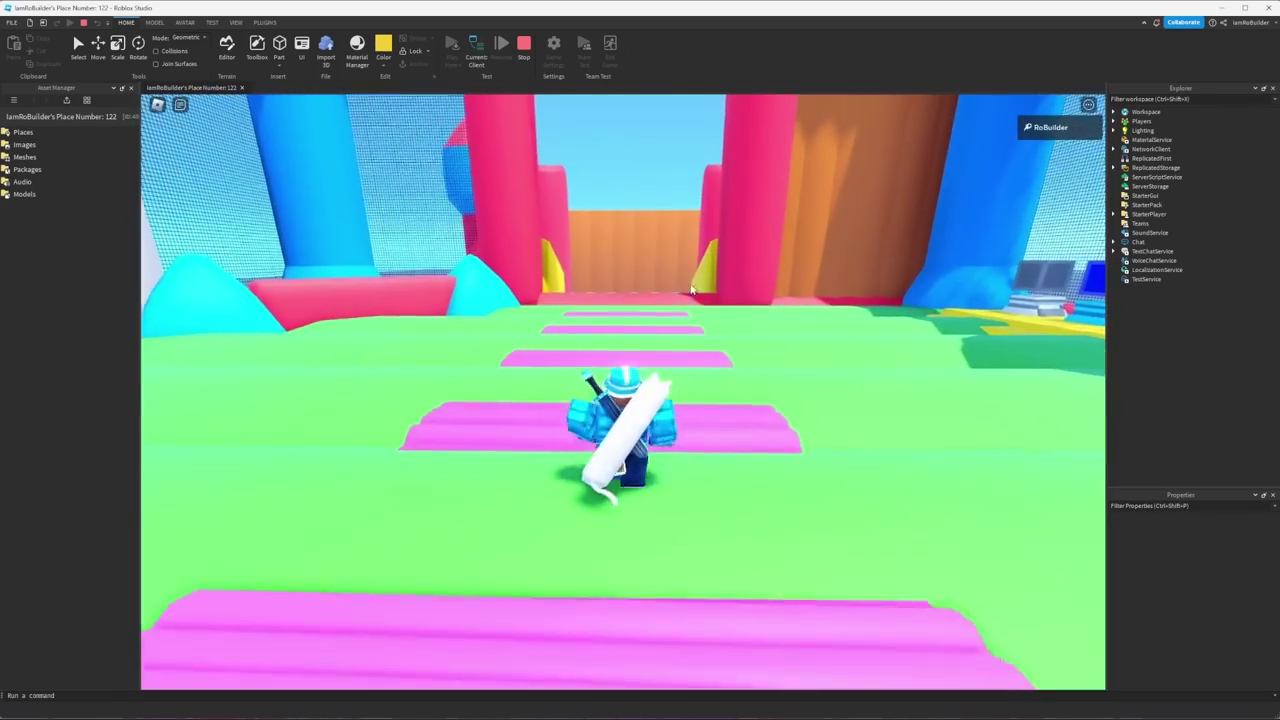
{"action": "key", "text": "w"}
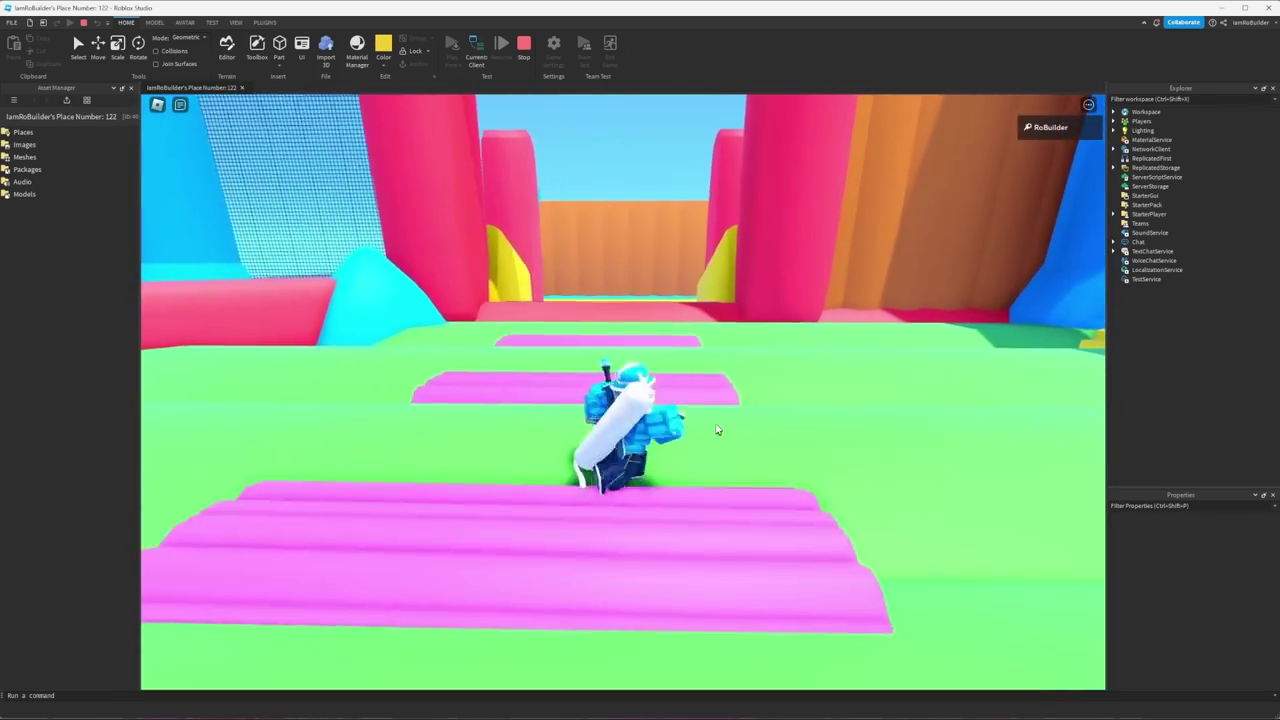
{"action": "key", "text": "w"}
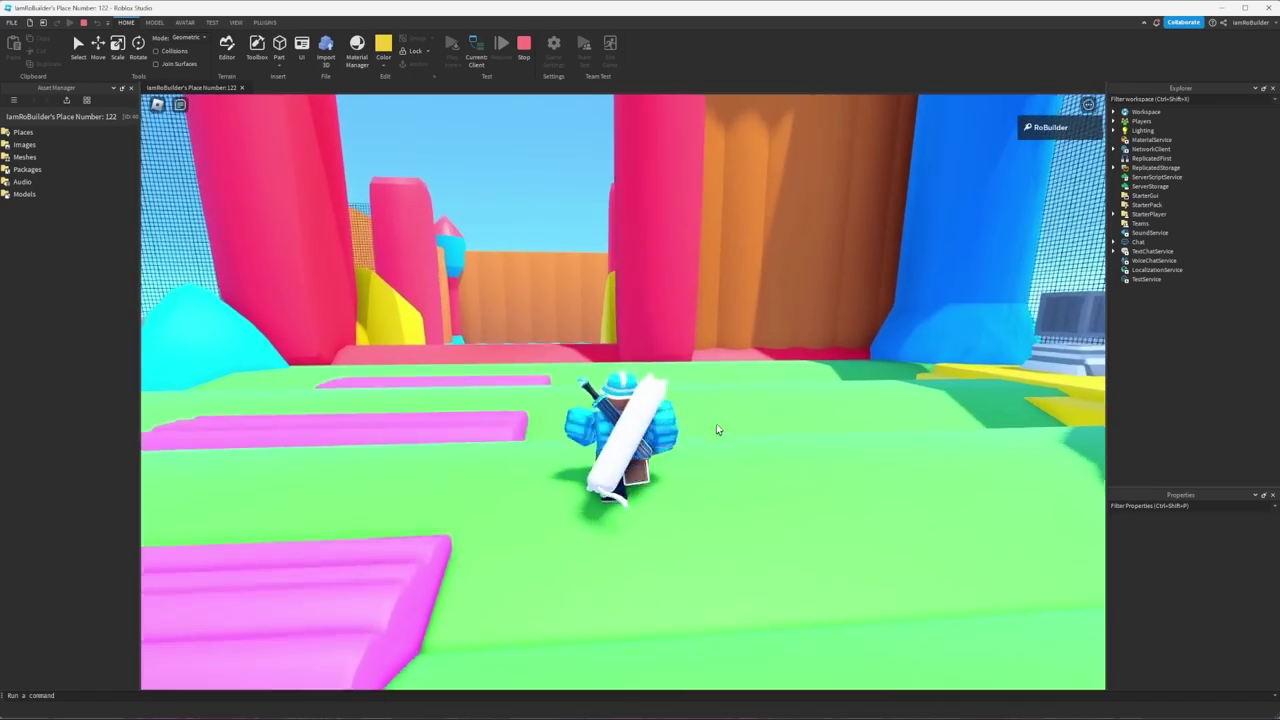
{"action": "key", "text": "w"}
{"action": "key", "text": "w"}
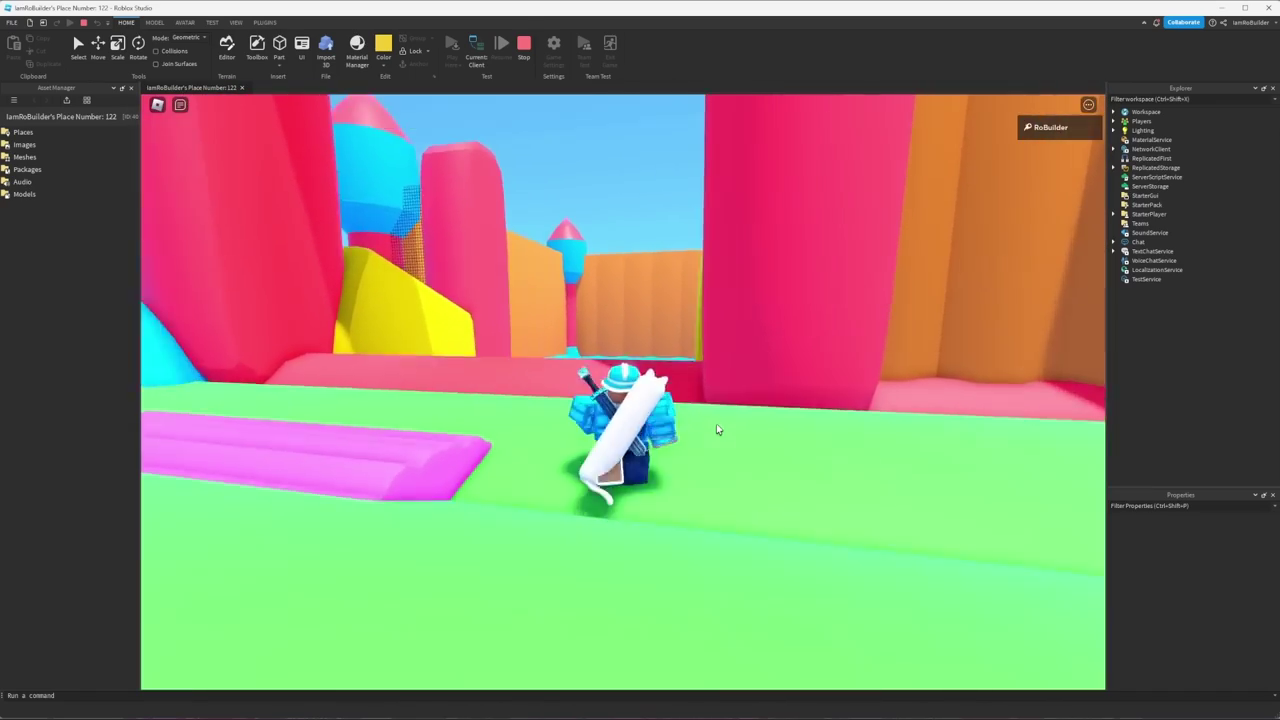
{"action": "key", "text": "w"}
Turn around at the entrance and walk the avatar back along the pink strips toward the magenta wall.
{"action": "right_click_drag", "start_coordinate": [717, 429], "coordinate": [717, 429]}
{"action": "key", "text": "w"}
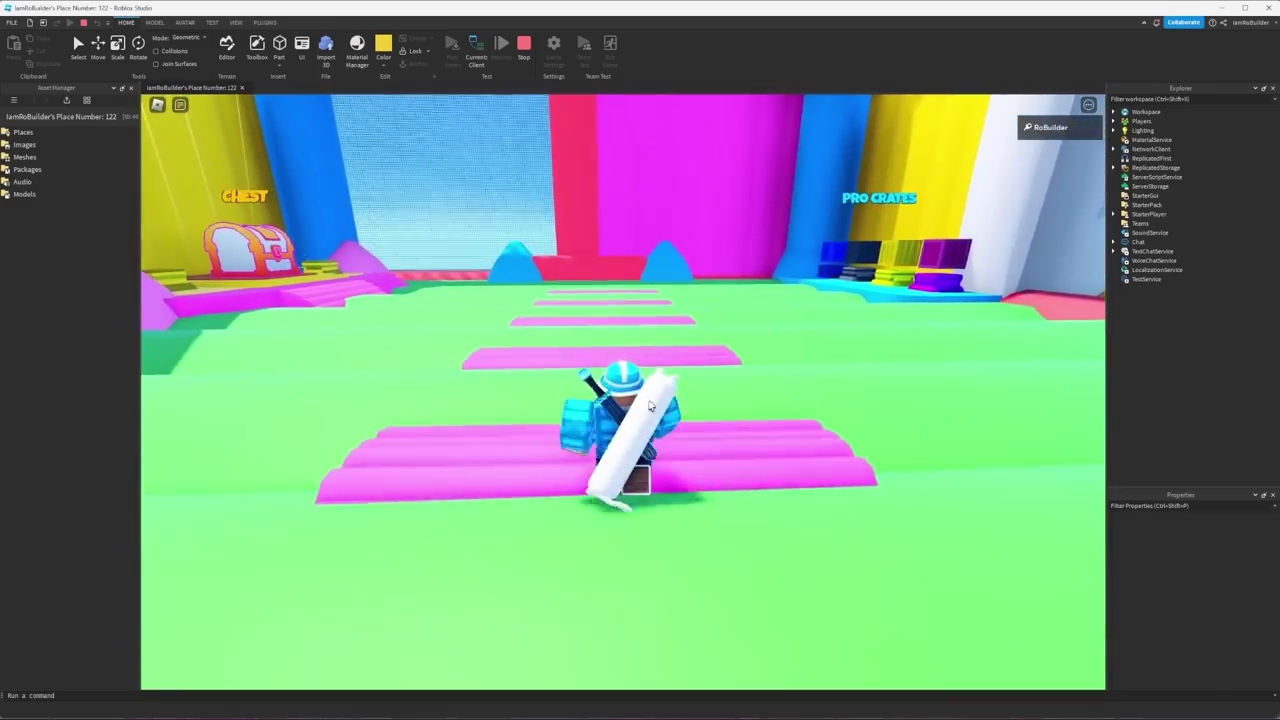
{"action": "key", "text": "w"}
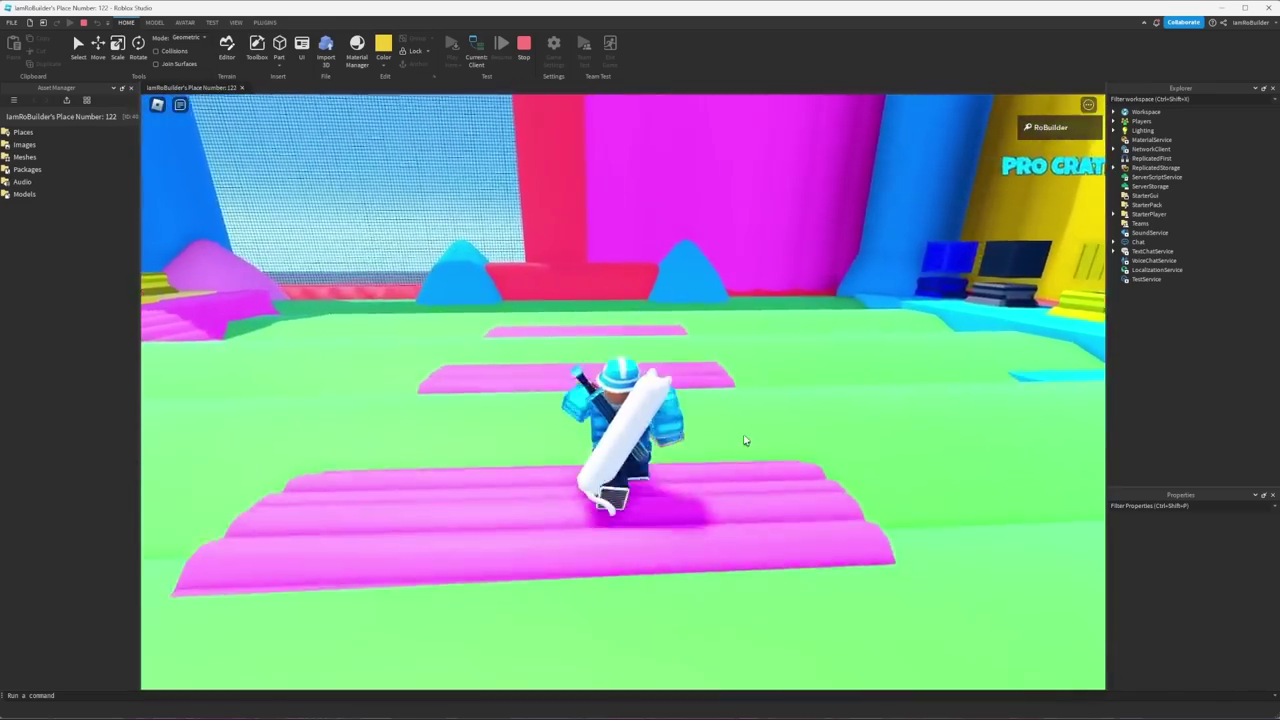
{"action": "key", "text": "d"}
{"action": "right_click_drag", "start_coordinate": [745, 440], "coordinate": [745, 440]}
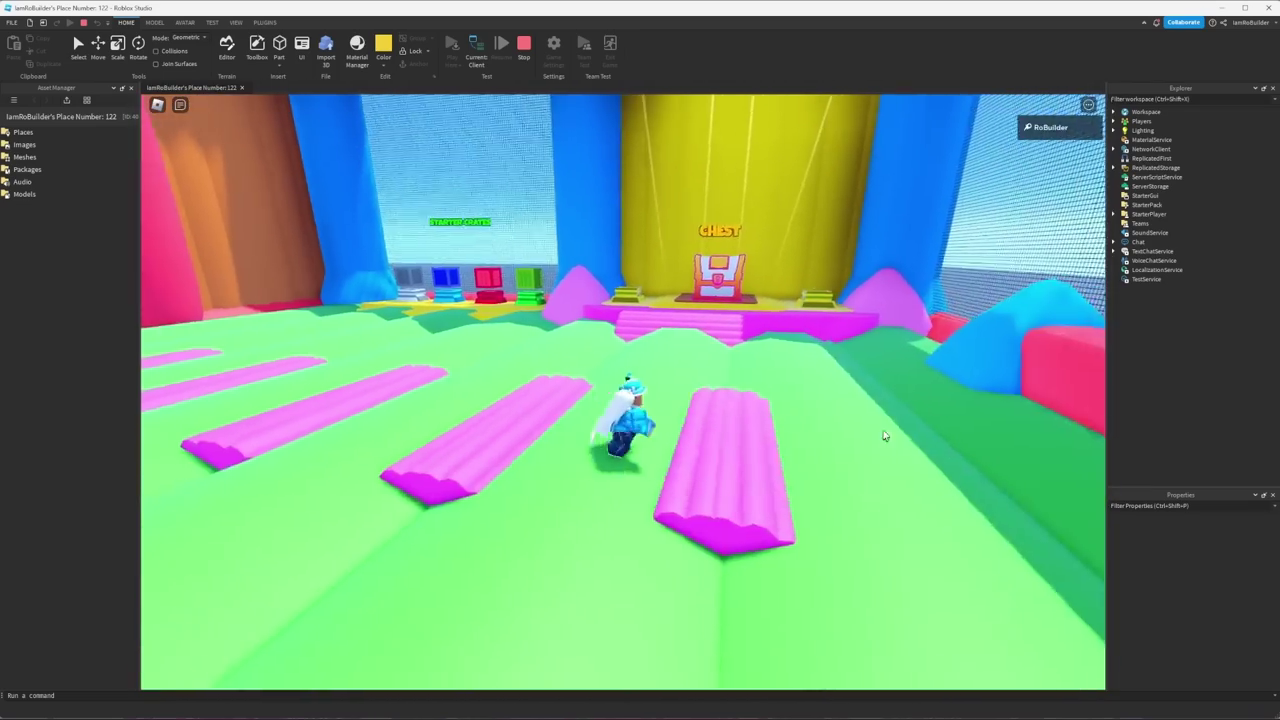
Move the avatar around the pink strips near the chest, jump once and view its face up close.
{"action": "key", "text": "s"}
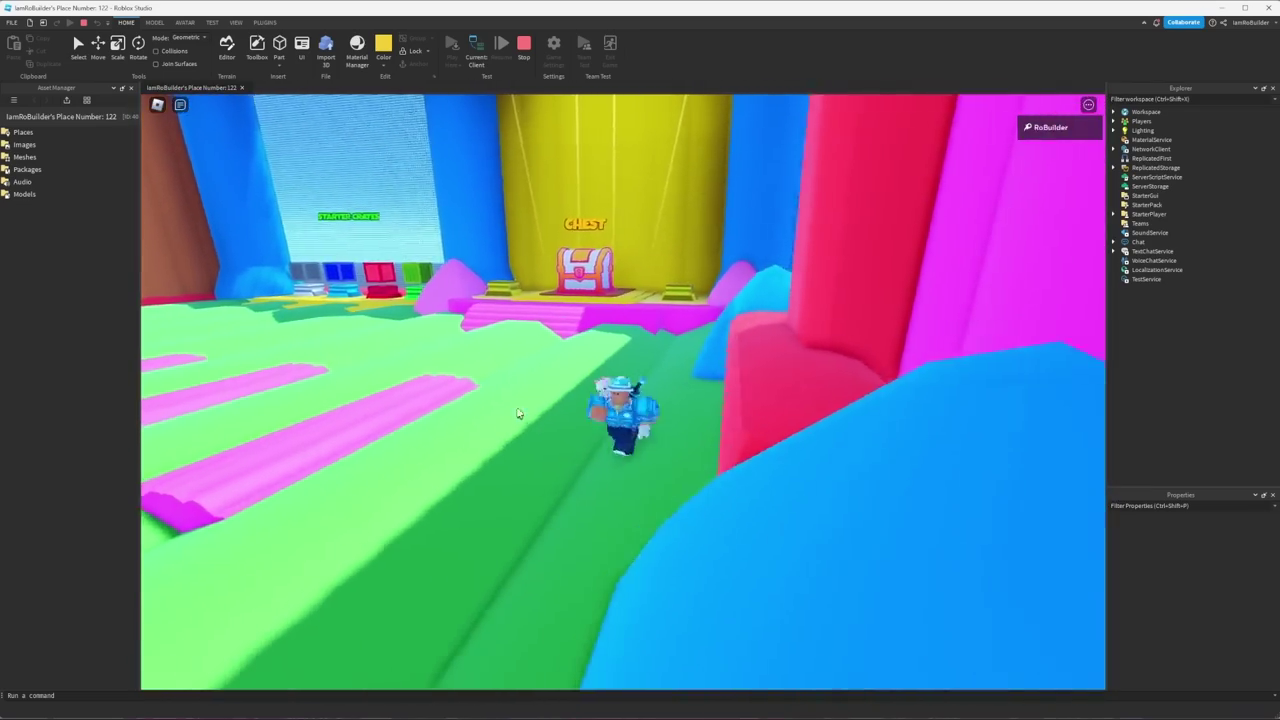
{"action": "key", "text": "a"}
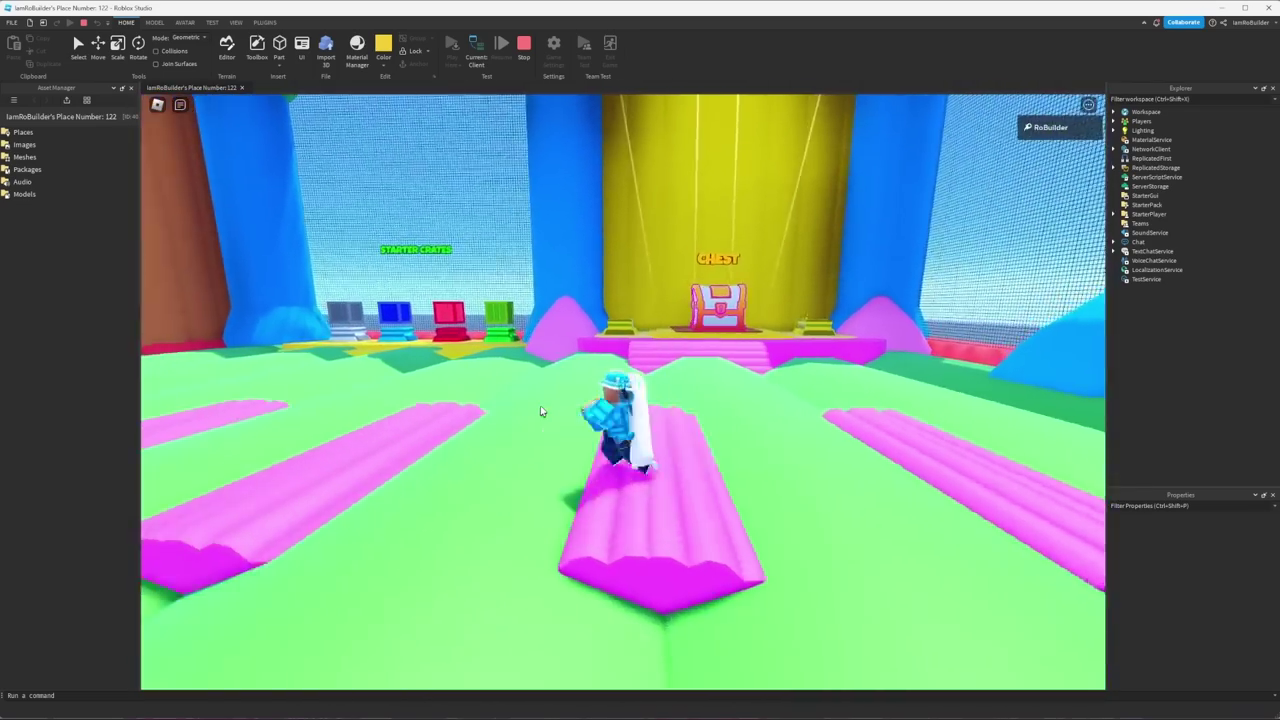
{"action": "key", "text": "d"}
{"action": "key", "text": "space"}
{"action": "right_click_drag", "start_coordinate": [541, 411], "coordinate": [541, 411]}
{"action": "key", "text": "s"}
{"action": "scroll", "coordinate": [541, 411], "scroll_direction": "up", "scroll_amount": 5}
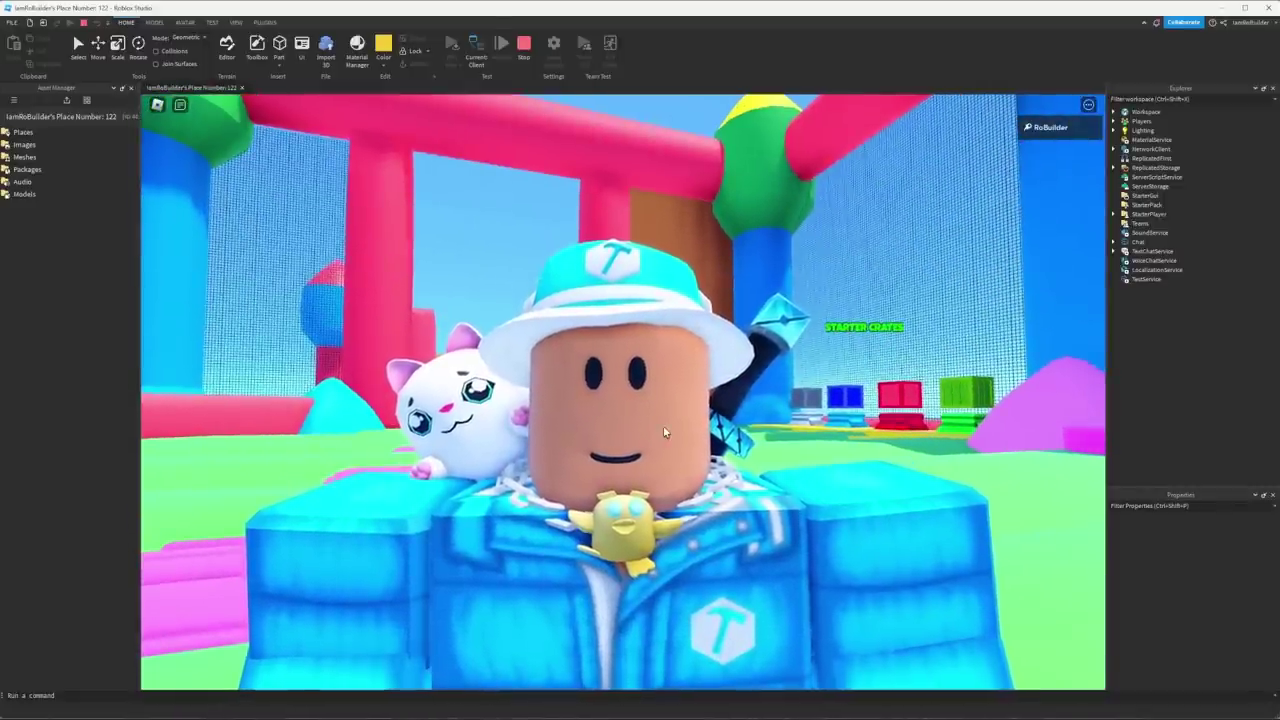
Walk and jump the avatar across the green floor near the starter crates, ending facing the VIP entrance.
{"action": "scroll", "coordinate": [665, 432], "scroll_direction": "down", "scroll_amount": 5}
{"action": "right_click_drag", "start_coordinate": [665, 432], "coordinate": [644, 423]}
{"action": "key", "text": "w"}
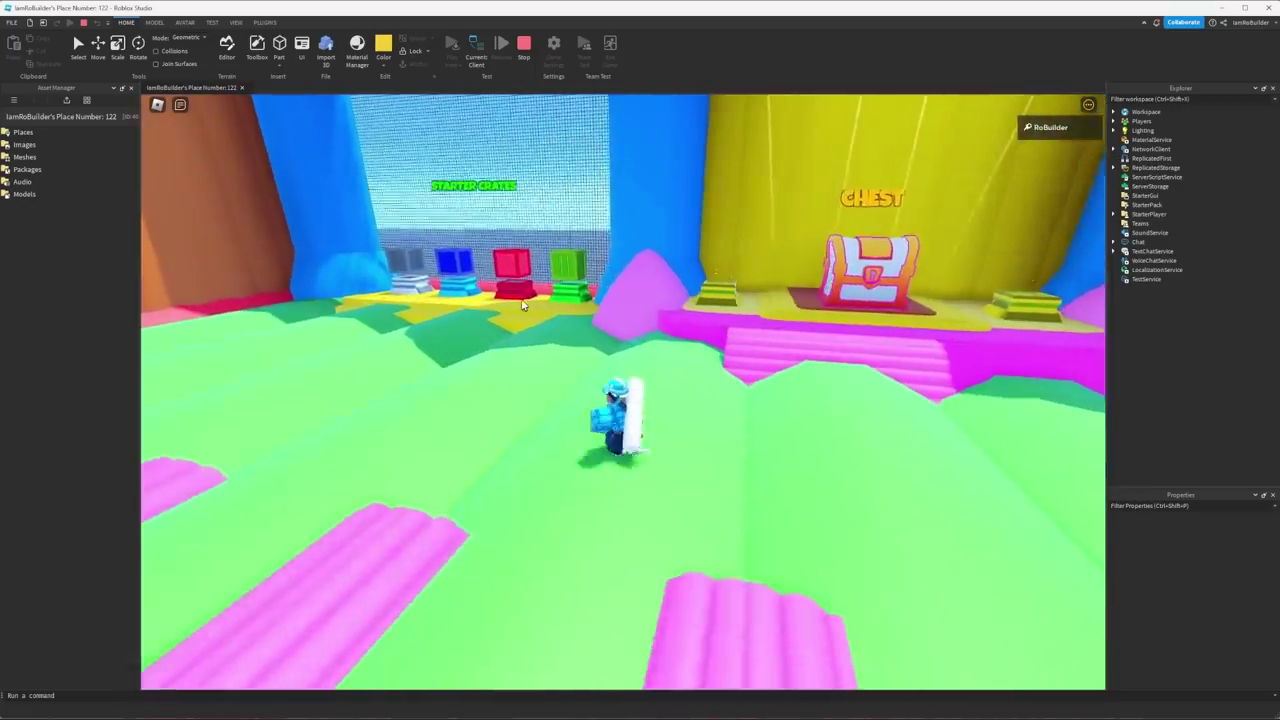
{"action": "key", "text": "w"}
{"action": "right_click_drag", "start_coordinate": [617, 312], "coordinate": [617, 315]}
{"action": "key", "text": "w"}
{"action": "key", "text": "space"}
{"action": "key", "text": "w"}
{"action": "key", "text": "space"}
{"action": "key", "text": "w"}
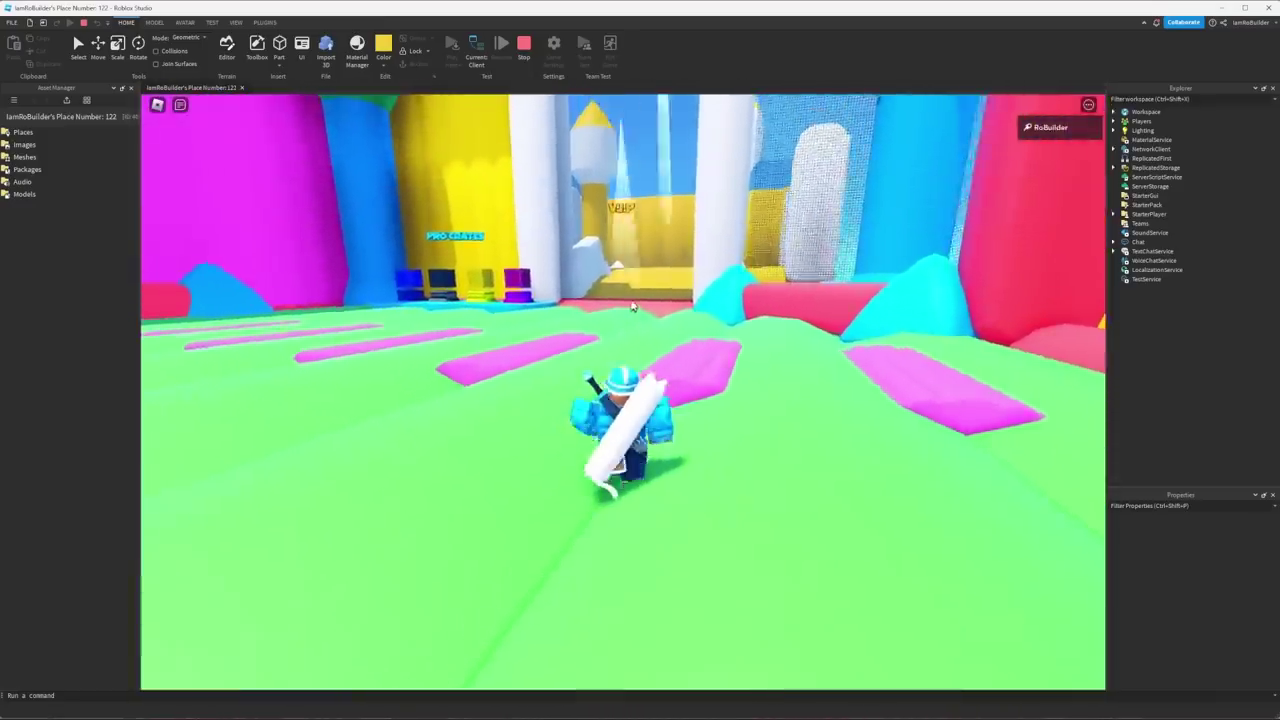
View the whole castle from above, and walk the avatar out through the red entrance to the yellow area with the brown pit.
{"action": "scroll", "coordinate": [632, 307], "scroll_direction": "down", "scroll_amount": 8}
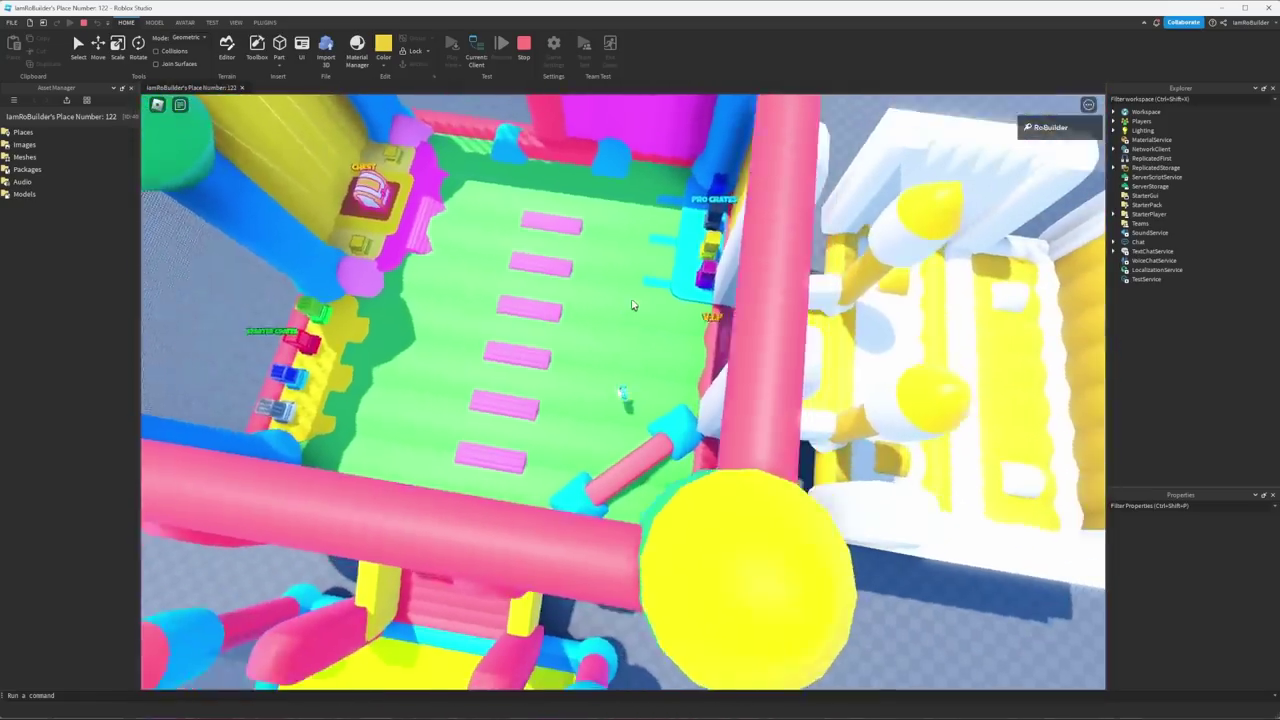
{"action": "right_click_drag", "start_coordinate": [632, 305], "coordinate": [605, 292]}
{"action": "key", "text": "w"}
{"action": "key", "text": "w"}
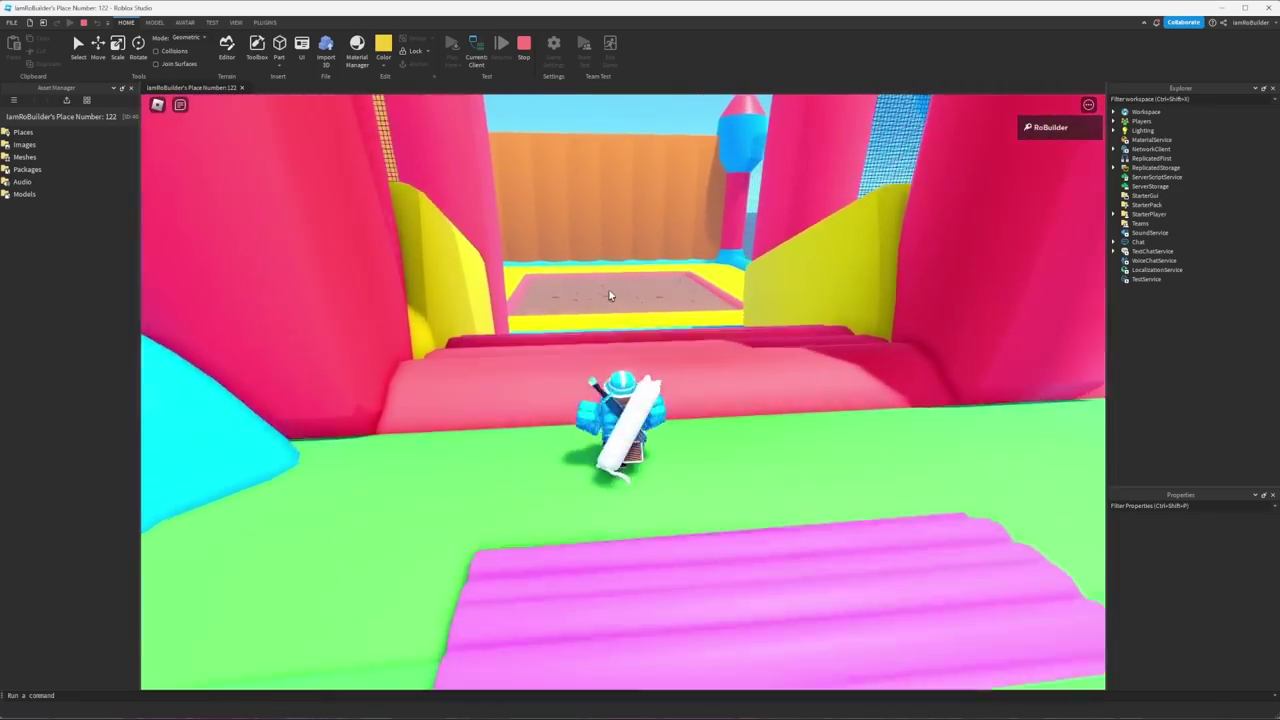
{"action": "key", "text": "w"}
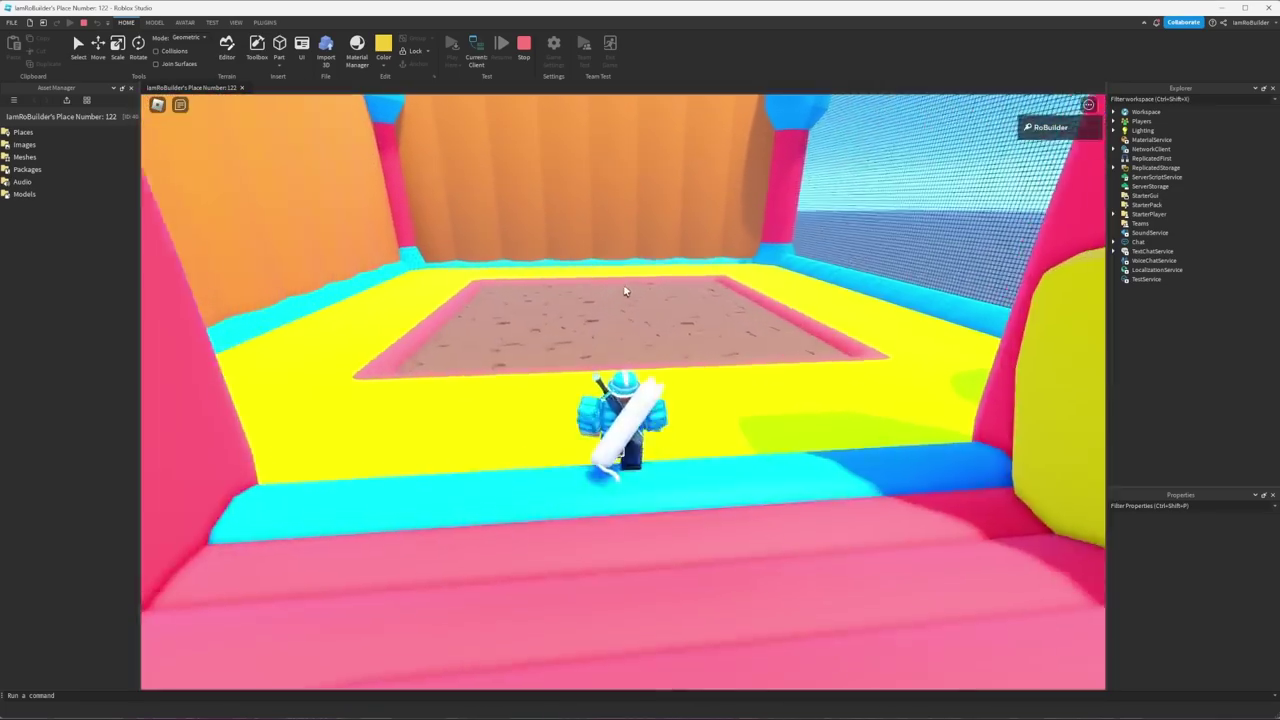
{"action": "key", "text": "w"}
{"action": "right_click_drag", "start_coordinate": [631, 291], "coordinate": [631, 291]}
Walk the avatar back up the red ribbed ramp from the yellow area into the main castle.
{"action": "key", "text": "a"}
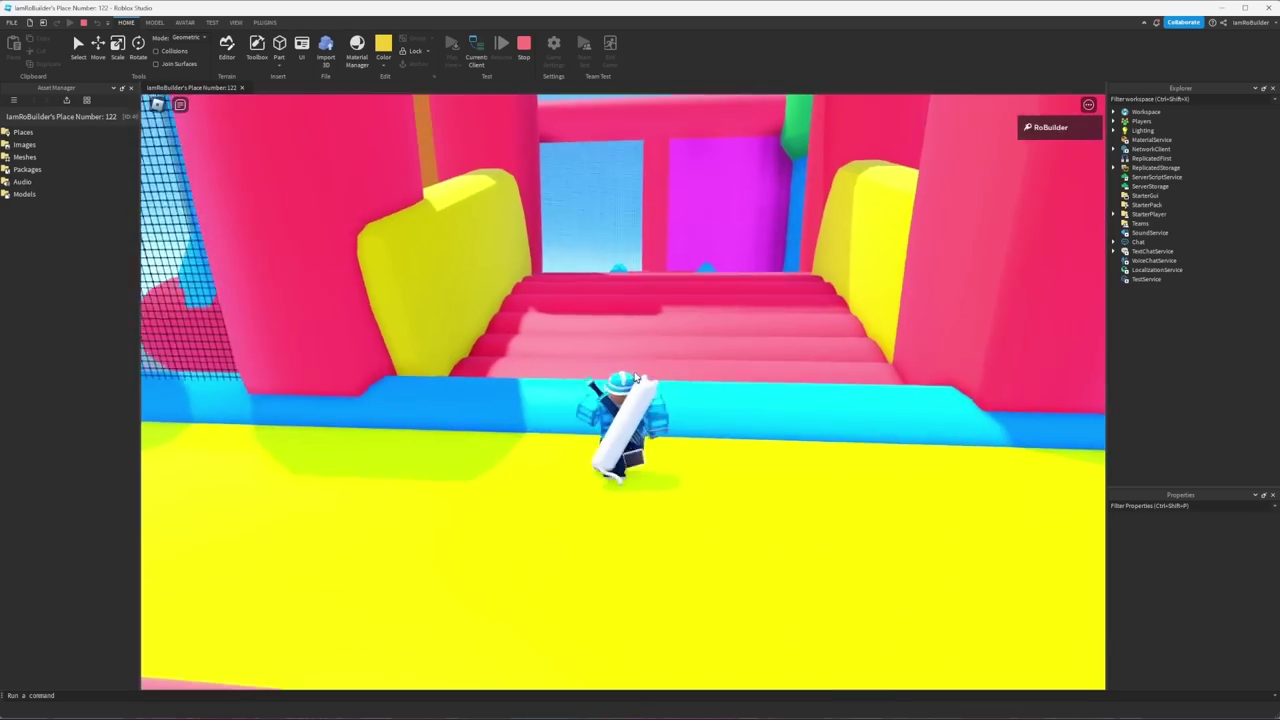
{"action": "key", "text": "w"}
{"action": "key", "text": "w"}
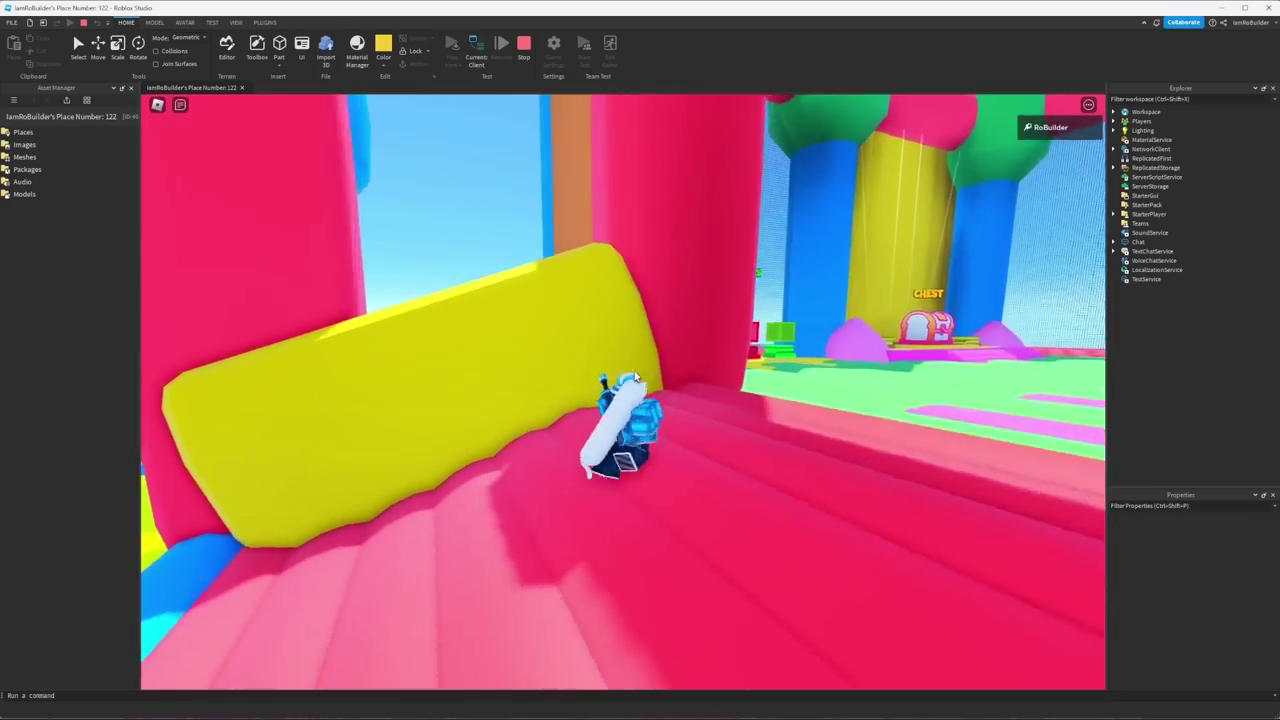
{"action": "right_click_drag", "start_coordinate": [636, 376], "coordinate": [743, 374]}
{"action": "key", "text": "w"}
{"action": "key", "text": "w"}
Jump the avatar repeatedly across the pink strips in front of the starter crates and chest, and view it from the front.
{"action": "key", "text": "space"}
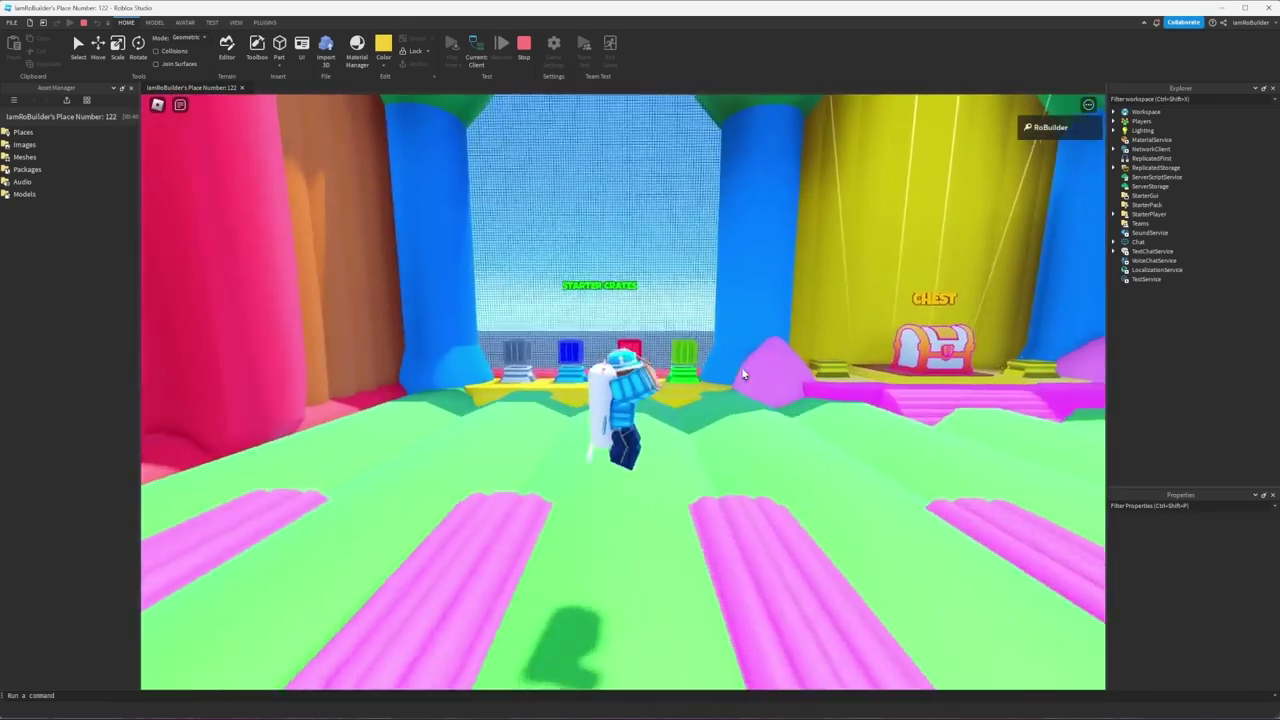
{"action": "key", "text": "d"}
{"action": "key", "text": "space"}
{"action": "key", "text": "d"}
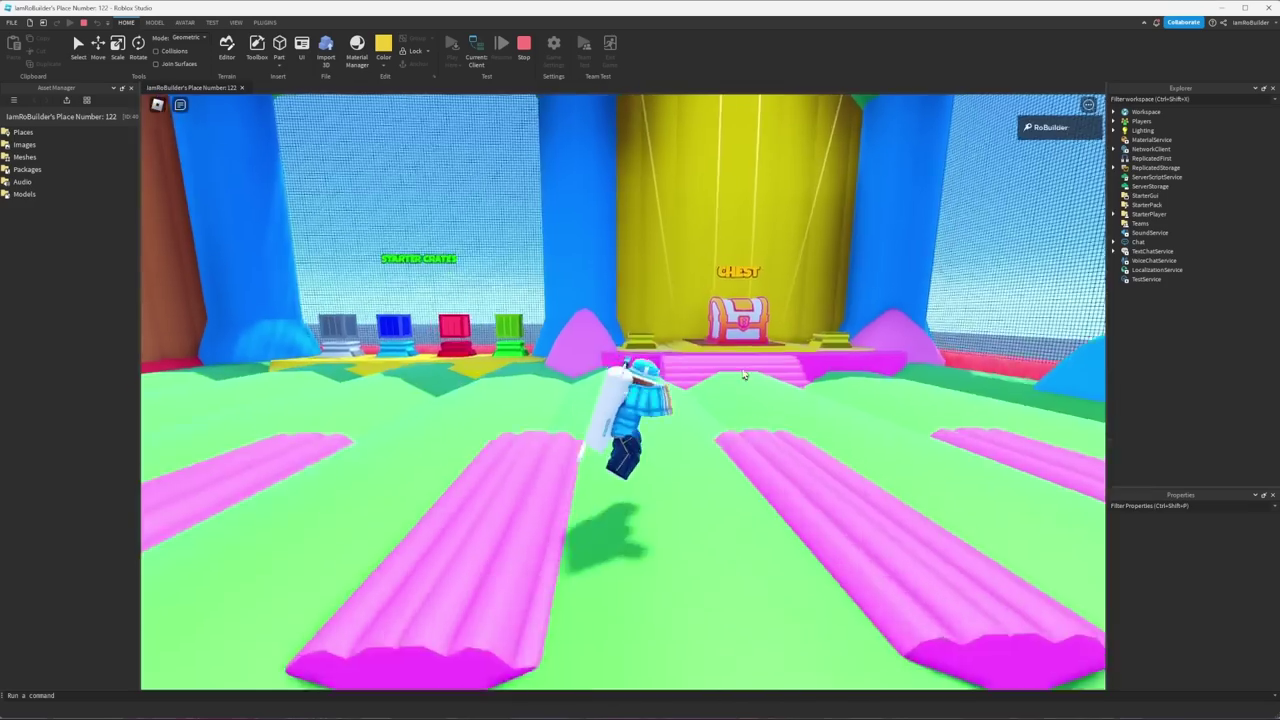
{"action": "key", "text": "space"}
{"action": "right_click_drag", "start_coordinate": [743, 374], "coordinate": [743, 375]}
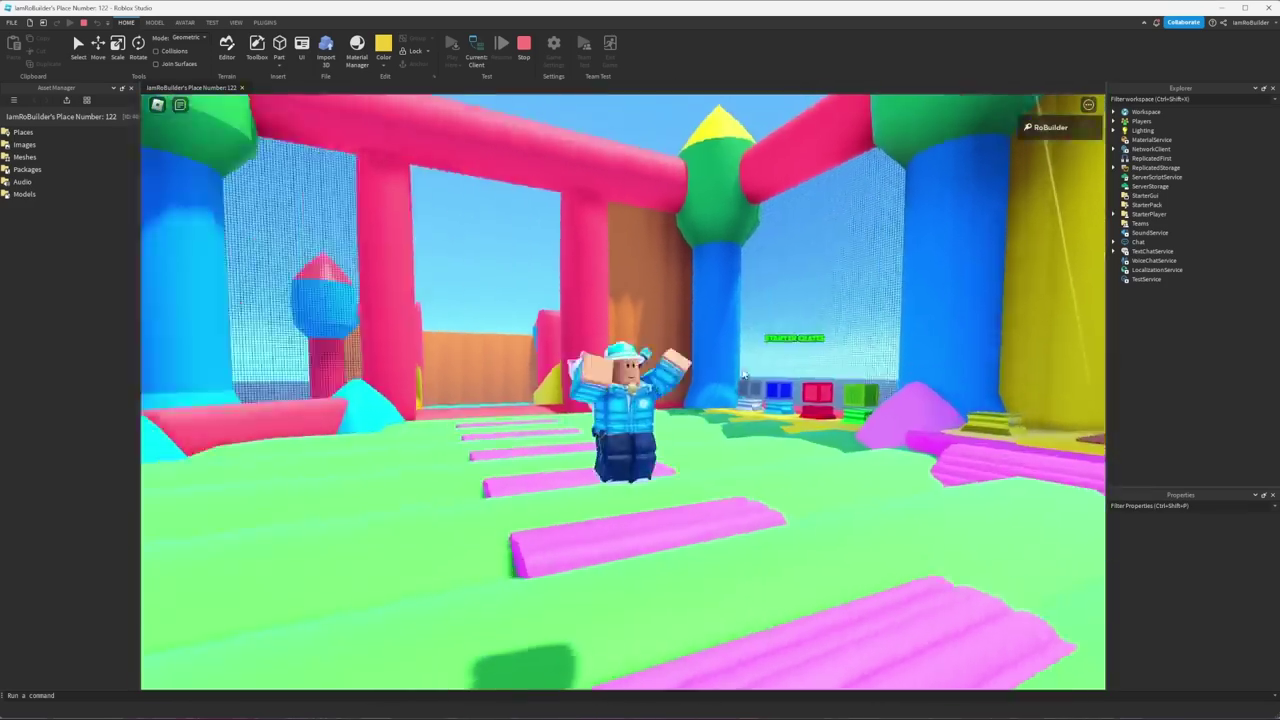